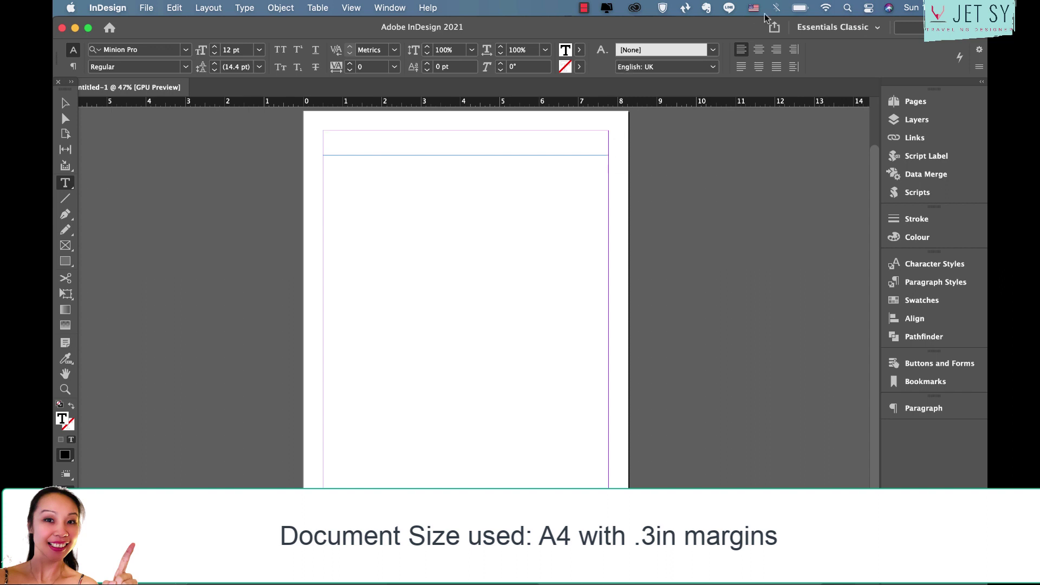
Step: Centre-align the text at the head of the page and enter the title DAILY STUDY PLANNER
left_click(759, 50)
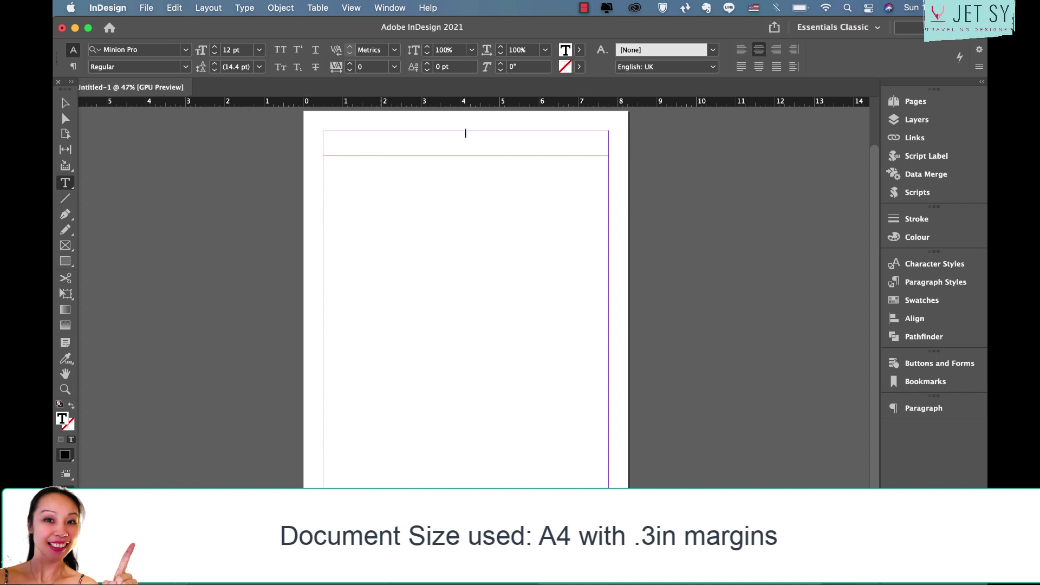
type("DA")
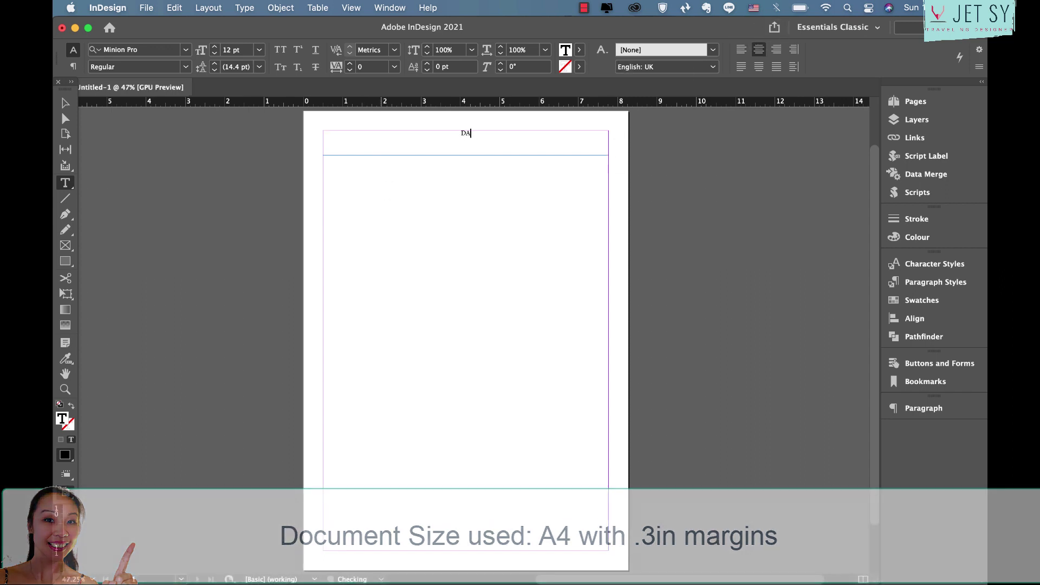
type("ILY STUDY PLANNER")
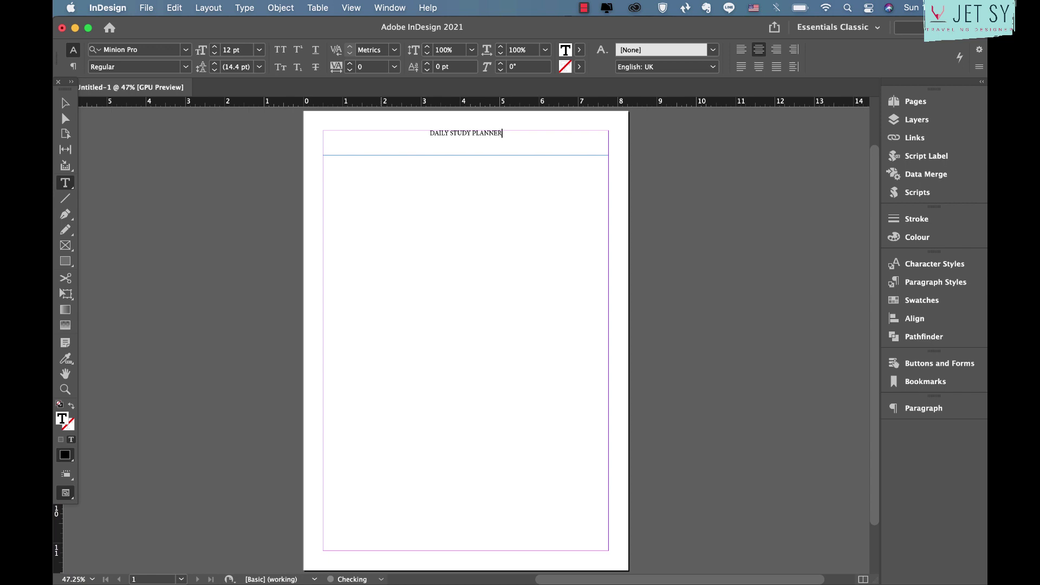
Step: Set the tracking of the whole title text to 60
key("super+a")
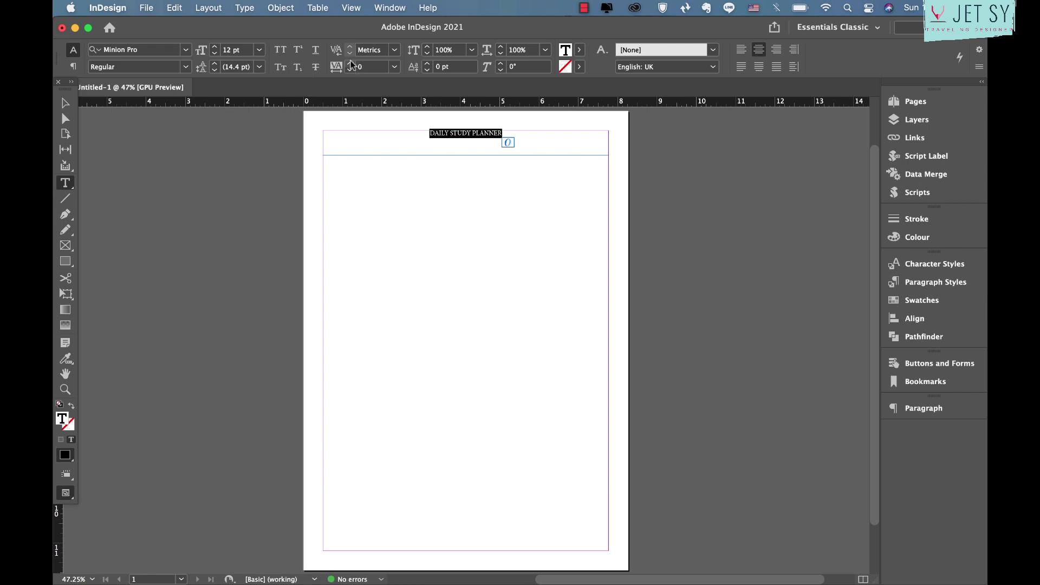
left_click(350, 64)
left_click(350, 64)
left_click(350, 63)
left_click(350, 64)
left_click(350, 64)
left_click(350, 64)
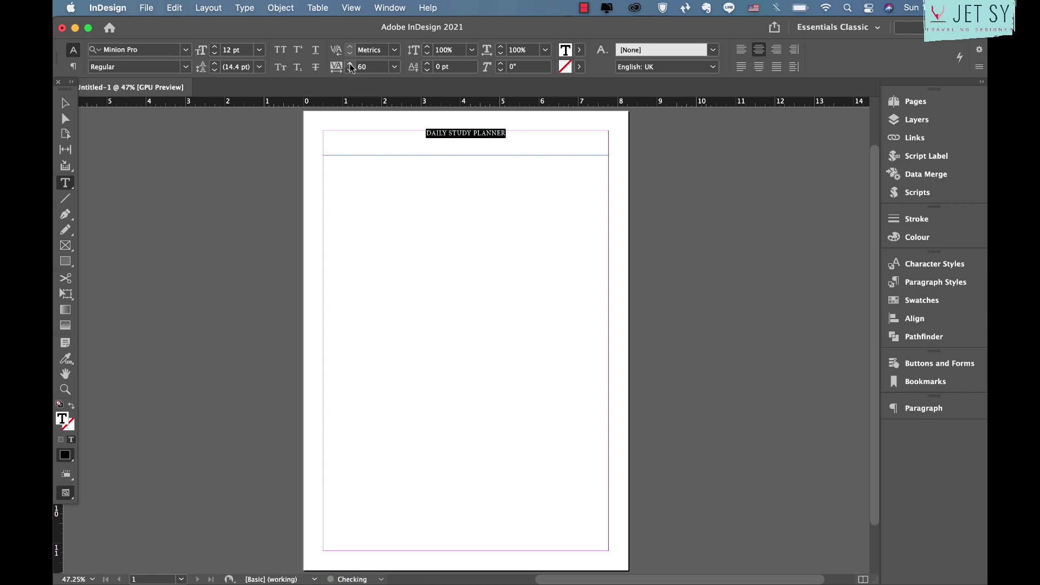
Step: Increase the title's font size to 26 pt
left_click(215, 47)
left_click(215, 47)
left_click(215, 47)
left_click(215, 47)
left_click(215, 47)
left_click(215, 47)
left_click(215, 47)
left_click(215, 47)
left_click(215, 47)
left_click(215, 47)
left_click(215, 47)
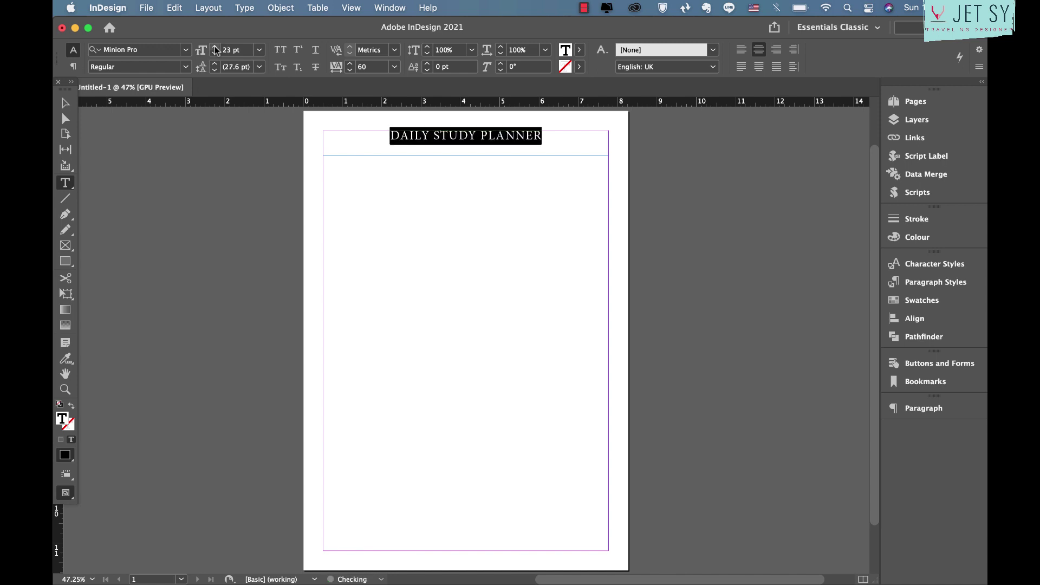
left_click(215, 47)
left_click(215, 48)
left_click(215, 47)
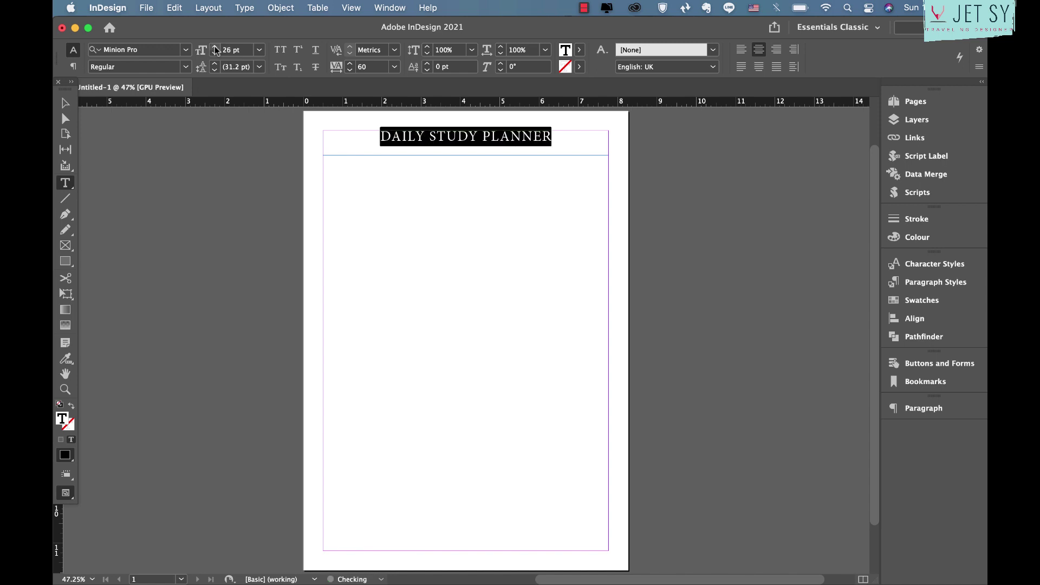
Step: Change the title's font to Poppins Regular
left_click(187, 50)
left_click(187, 50)
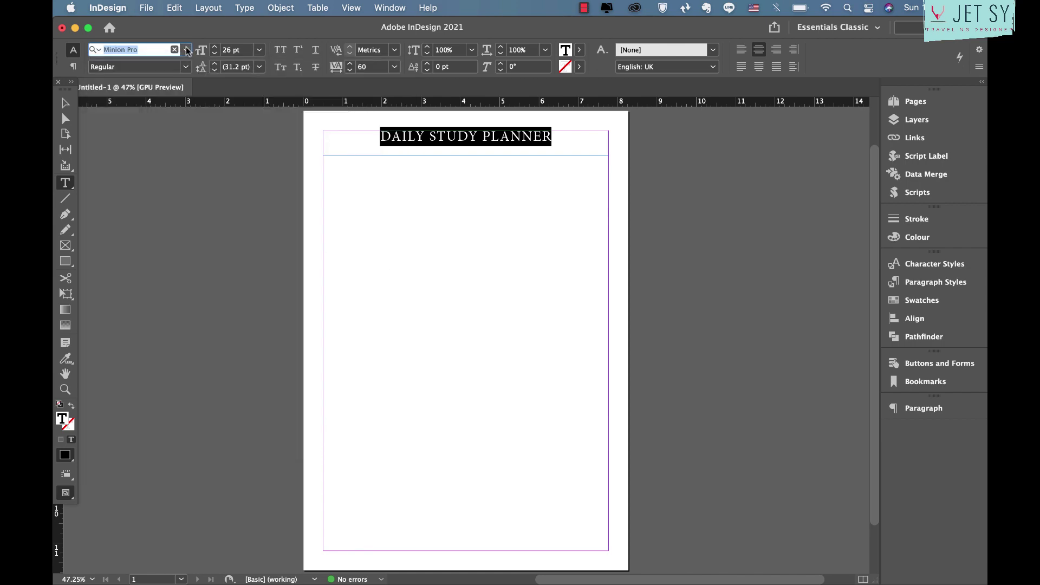
left_click(186, 50)
left_click(187, 49)
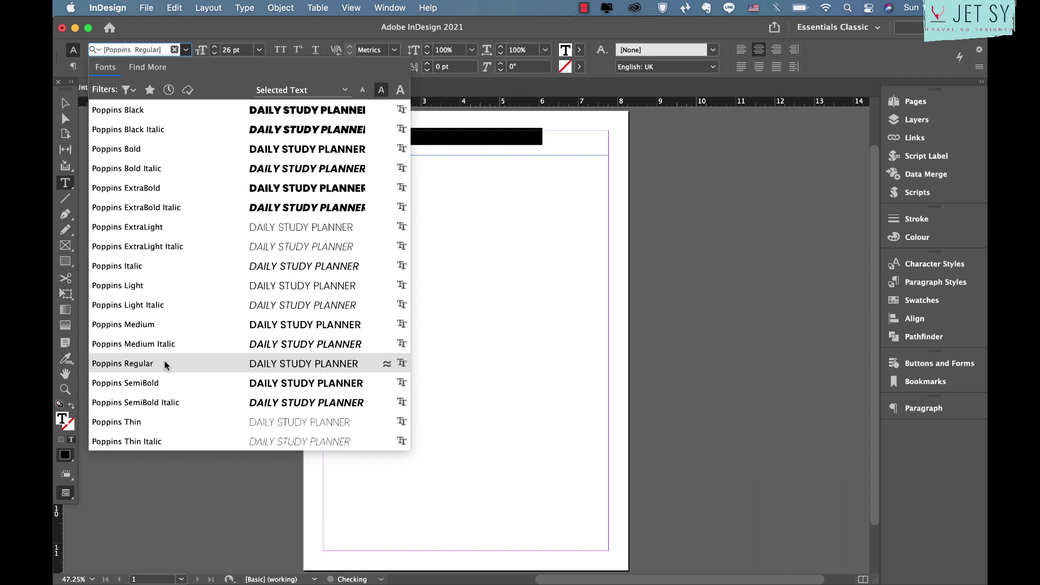
left_click(164, 363)
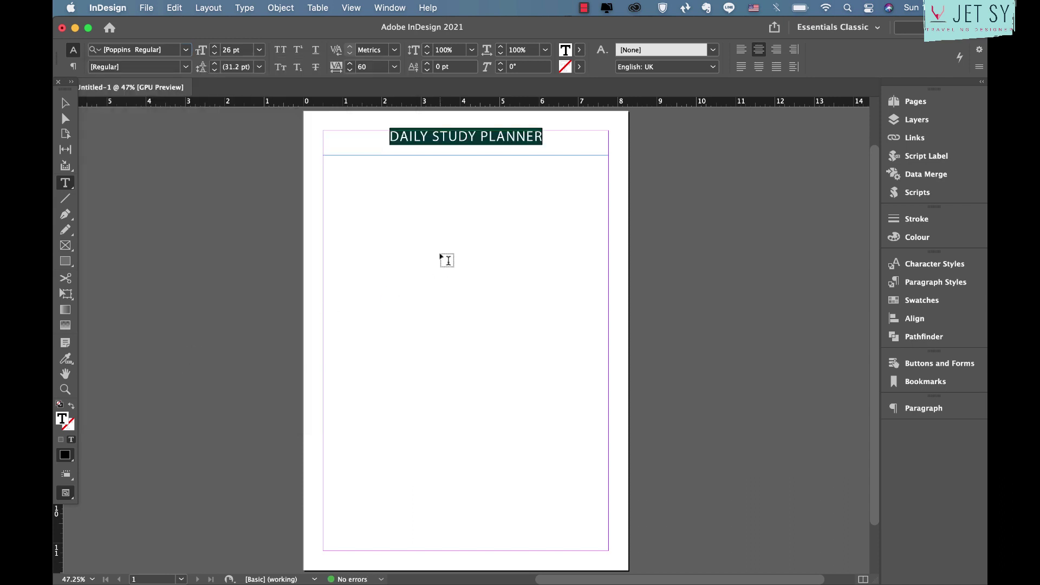
Step: Switch the document display to Overprint Preview
left_click(351, 7)
left_click(352, 41)
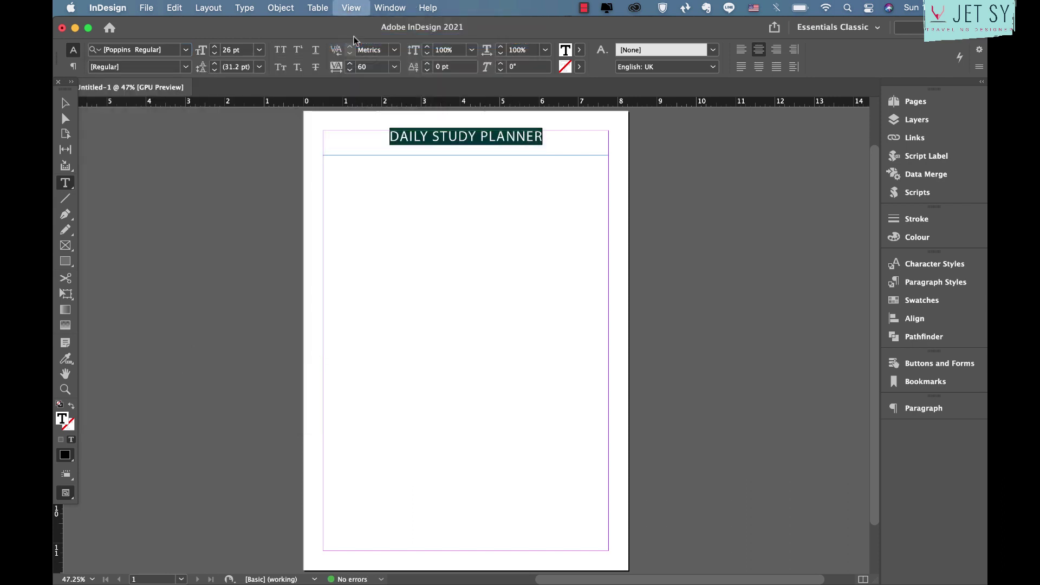
left_click(336, 251)
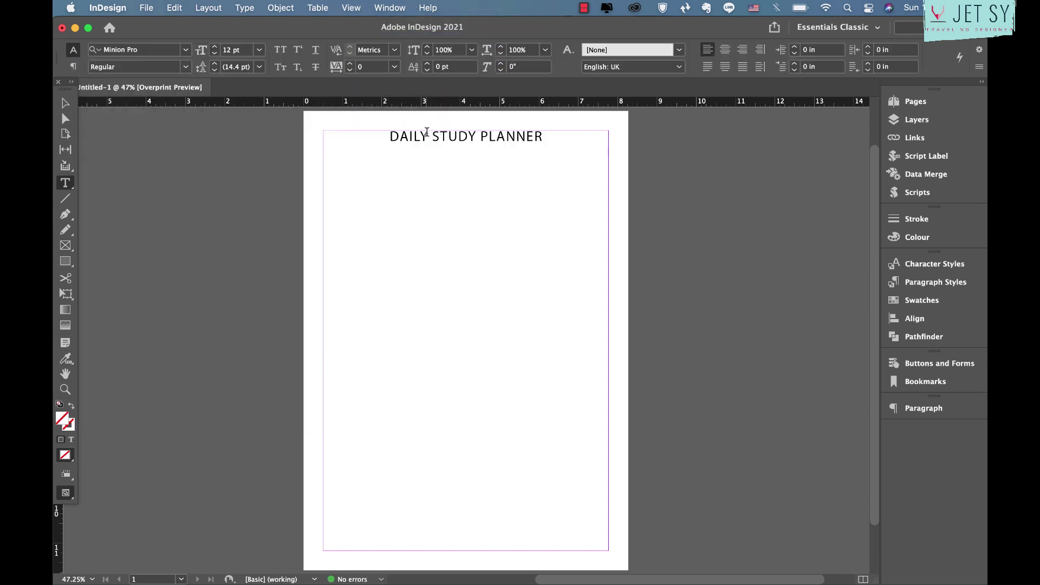
Step: Create a table of 15 body rows and 2 columns below the title, starting at the left margin, about 4.9 in wide and 4.54 in high
left_click(321, 8)
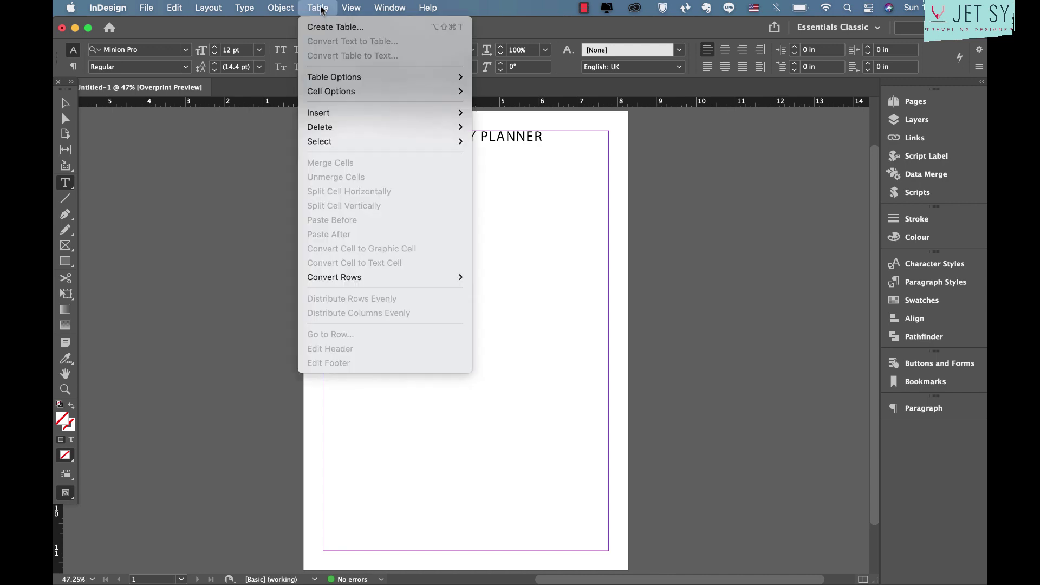
left_click(329, 27)
left_click(513, 284)
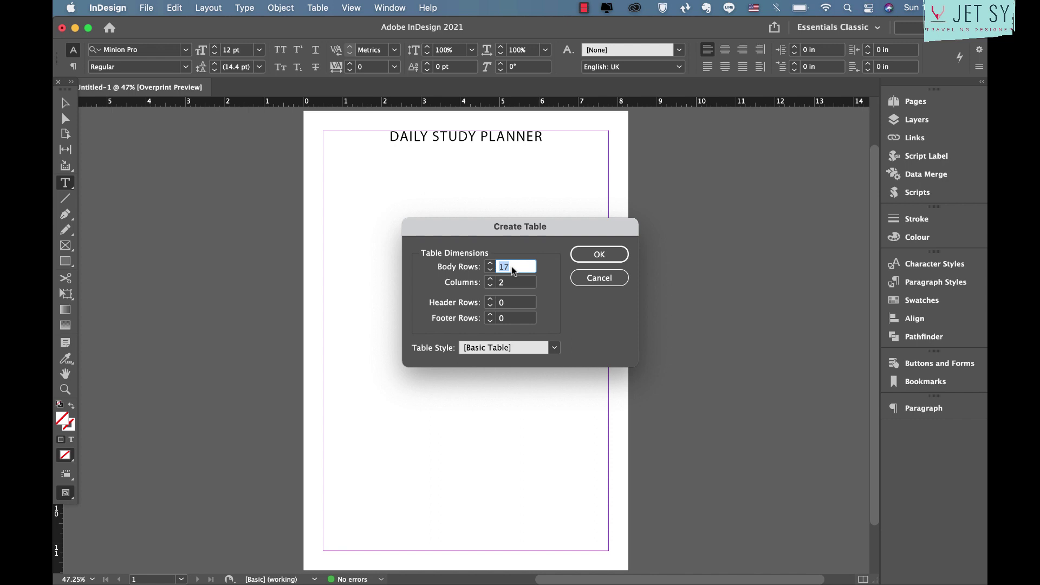
left_click(606, 260)
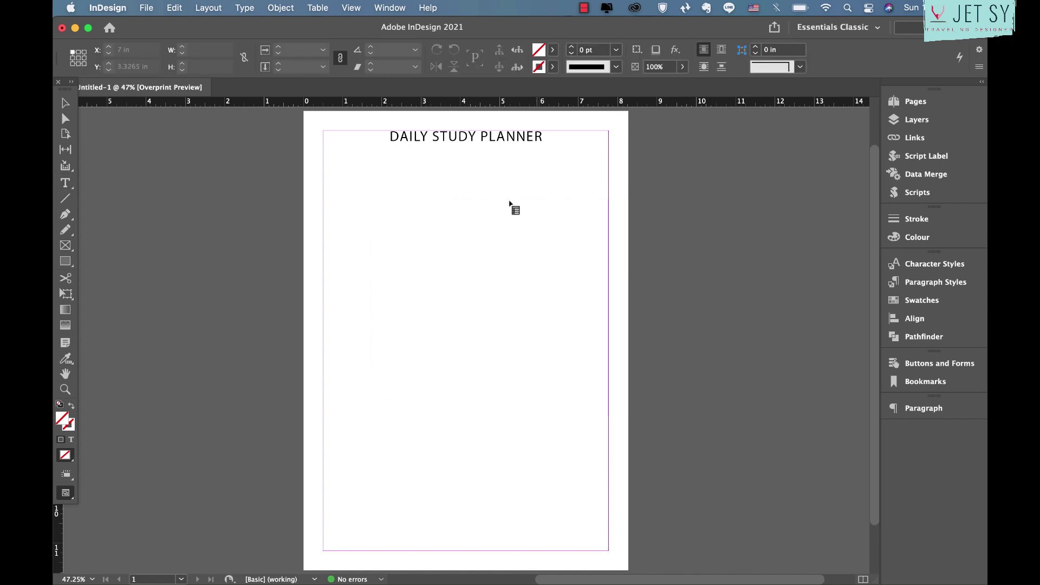
left_click_drag(326, 157, 515, 333)
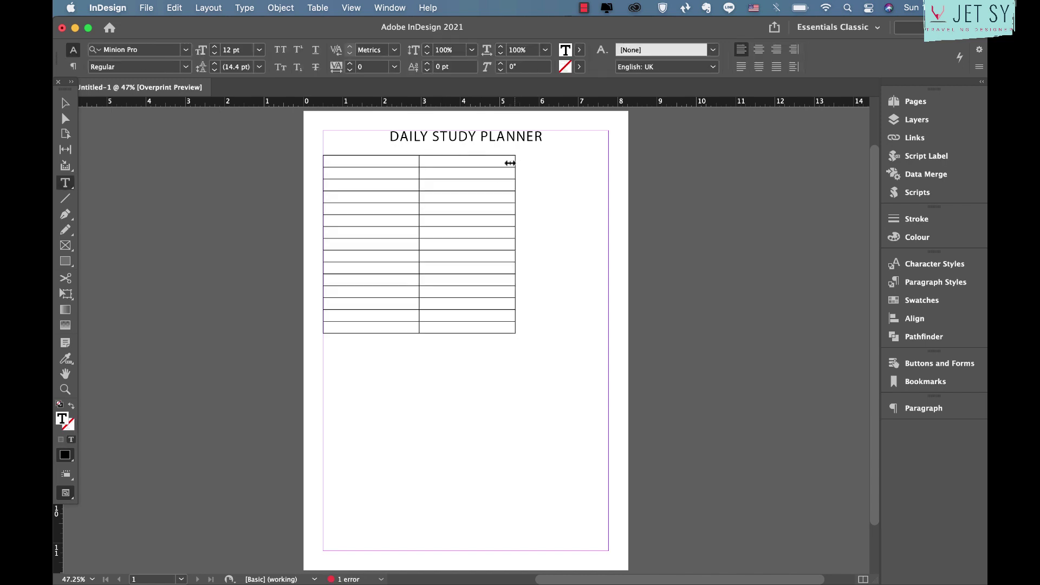
Step: Move the table's column divider to widen the first column, leaving the second column about 1.46 in wide
left_click_drag(510, 163, 457, 162)
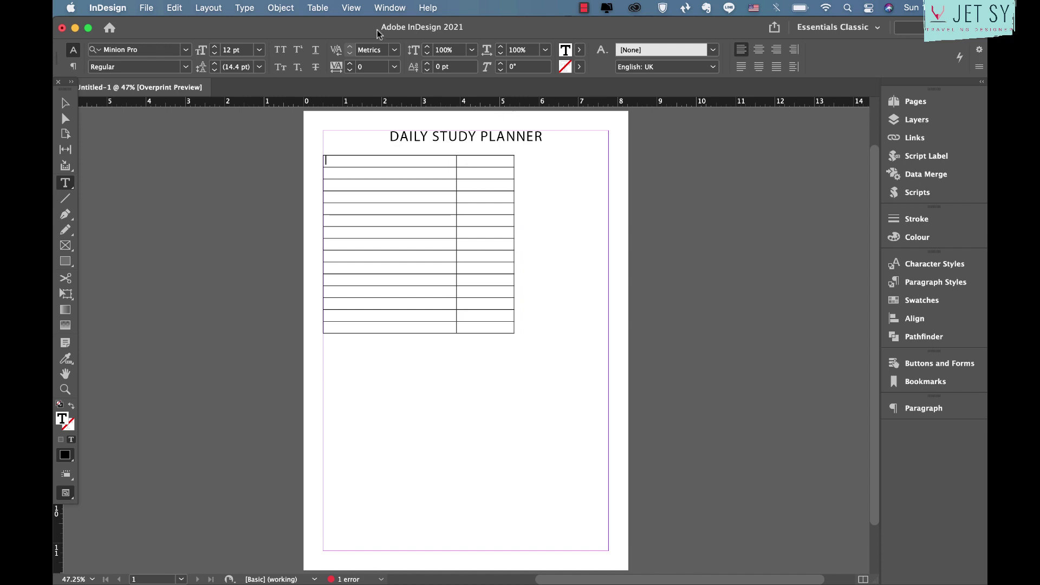
key("Escape")
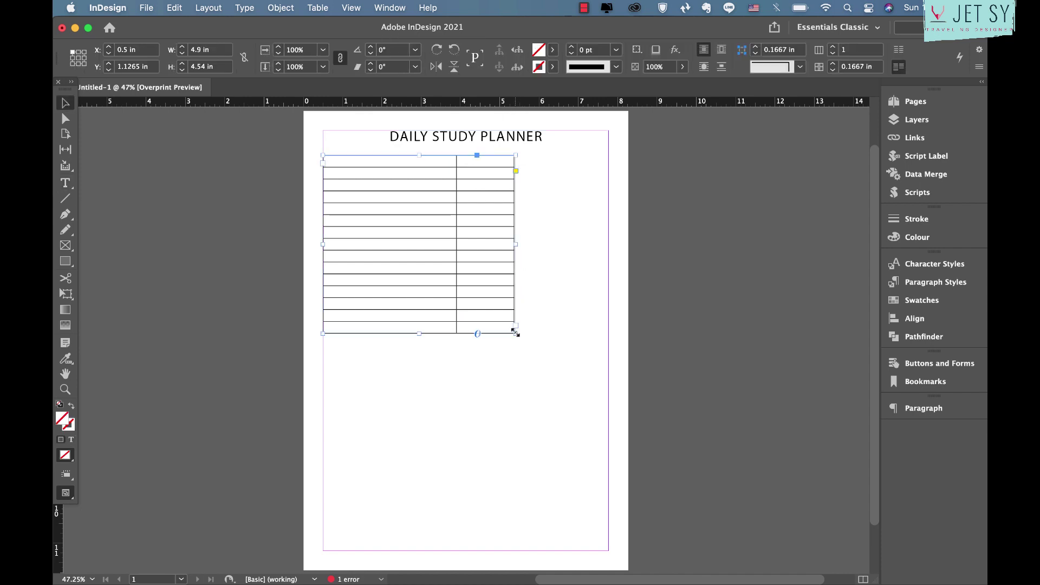
Step: Select both table columns and set the stroke weight of all cell borders to 0.5 pt
double_click(370, 162)
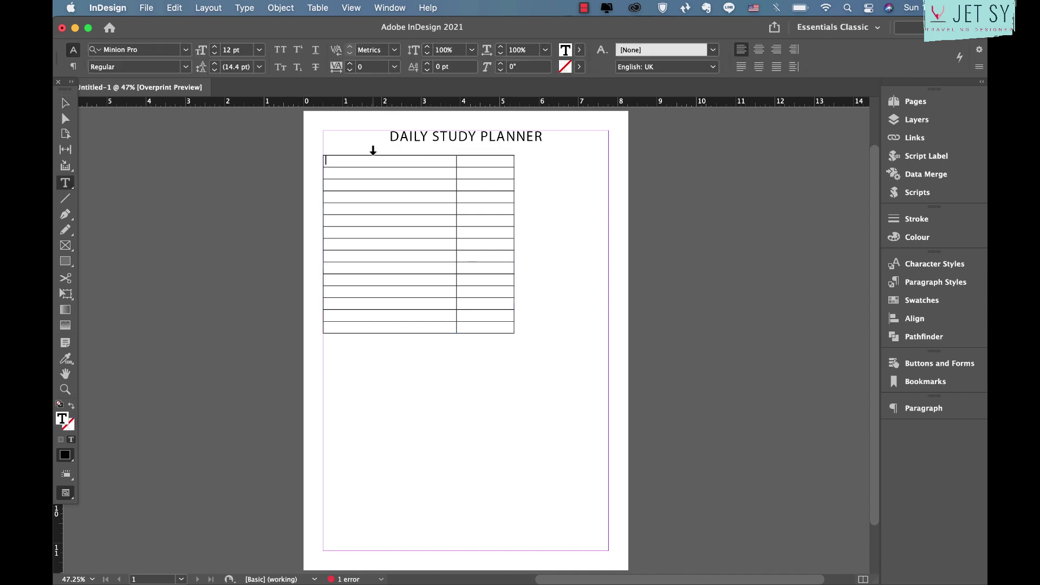
left_click(373, 150)
left_click(475, 153, "shift")
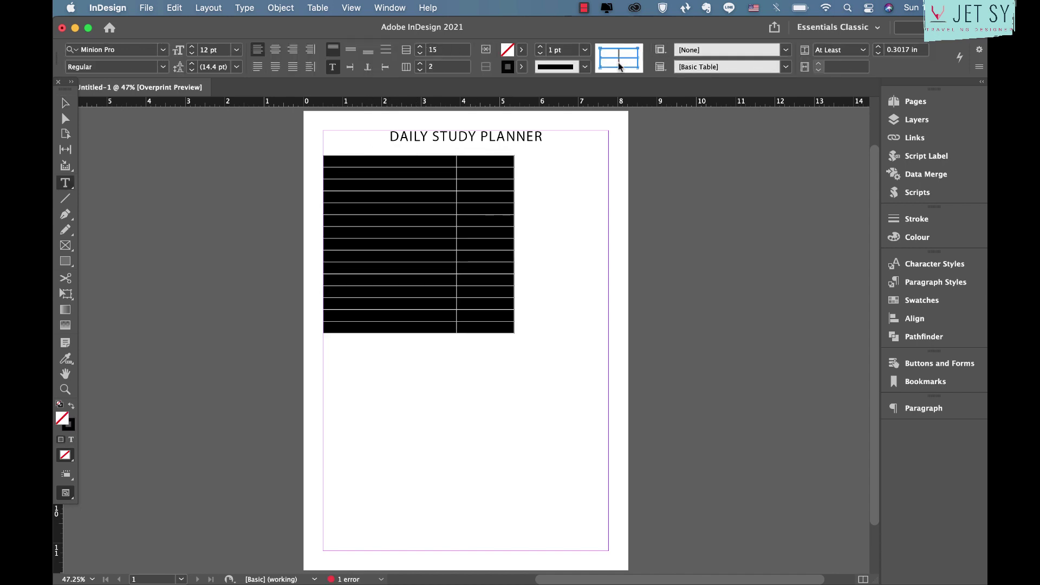
left_click(585, 49)
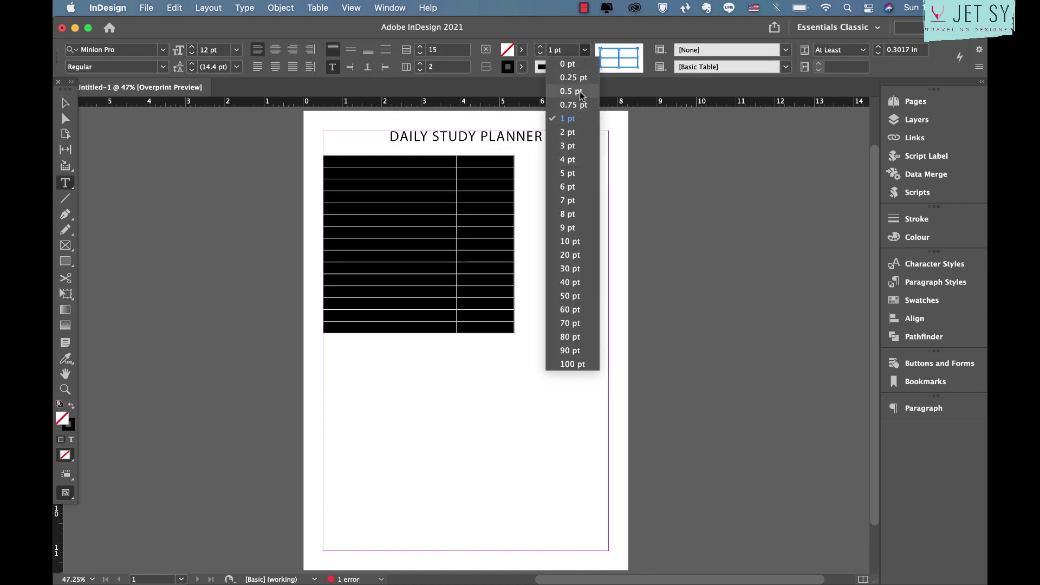
left_click(565, 102)
Step: Fill the table's first row with a new teal CMYK swatch of C=81 M=22 Y=34 K=13
left_click(324, 162)
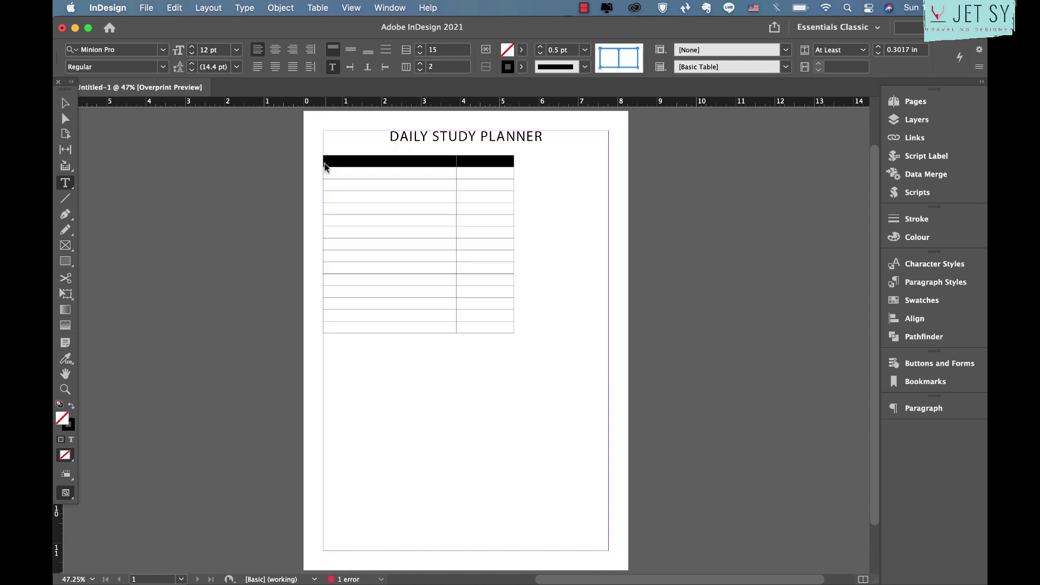
left_click(522, 52)
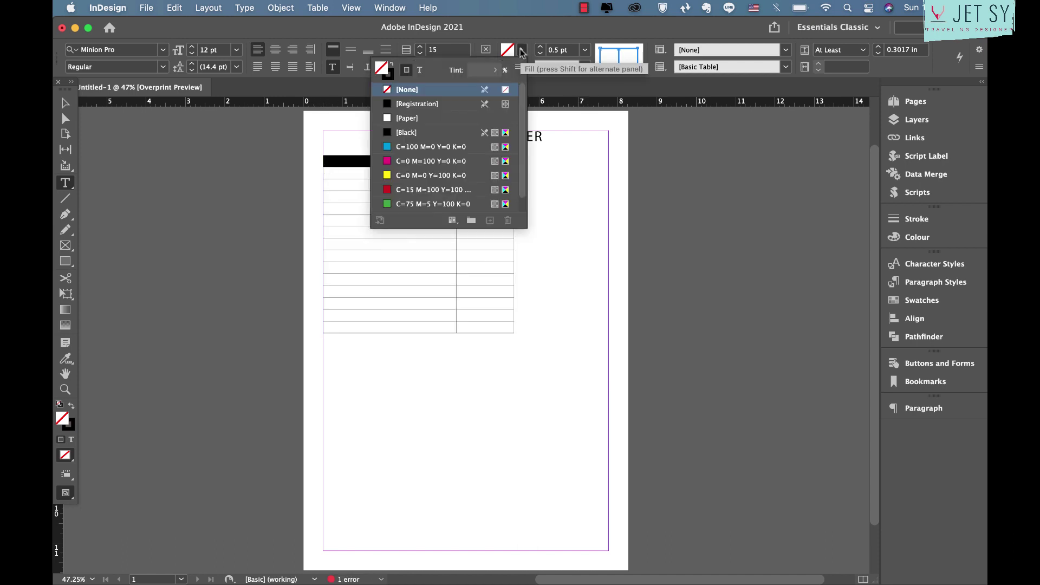
left_click(519, 66)
left_click(586, 74)
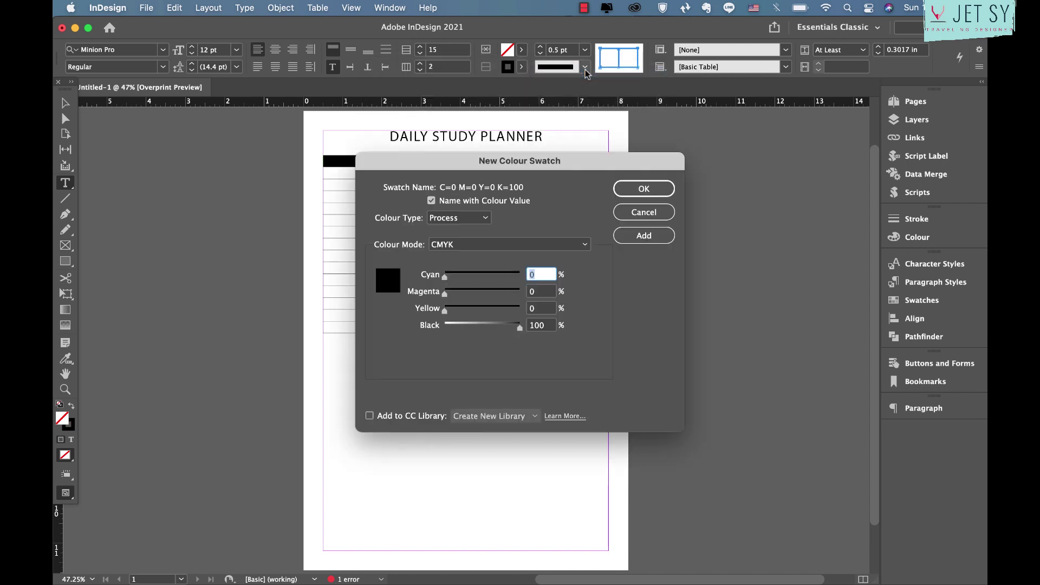
left_click_drag(446, 278, 499, 280)
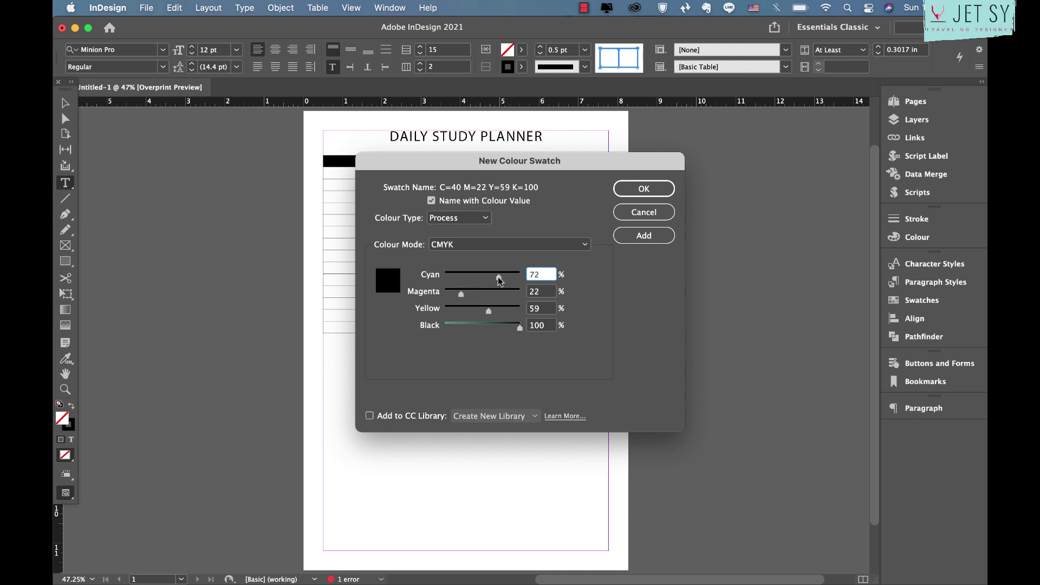
left_click_drag(518, 325, 504, 280)
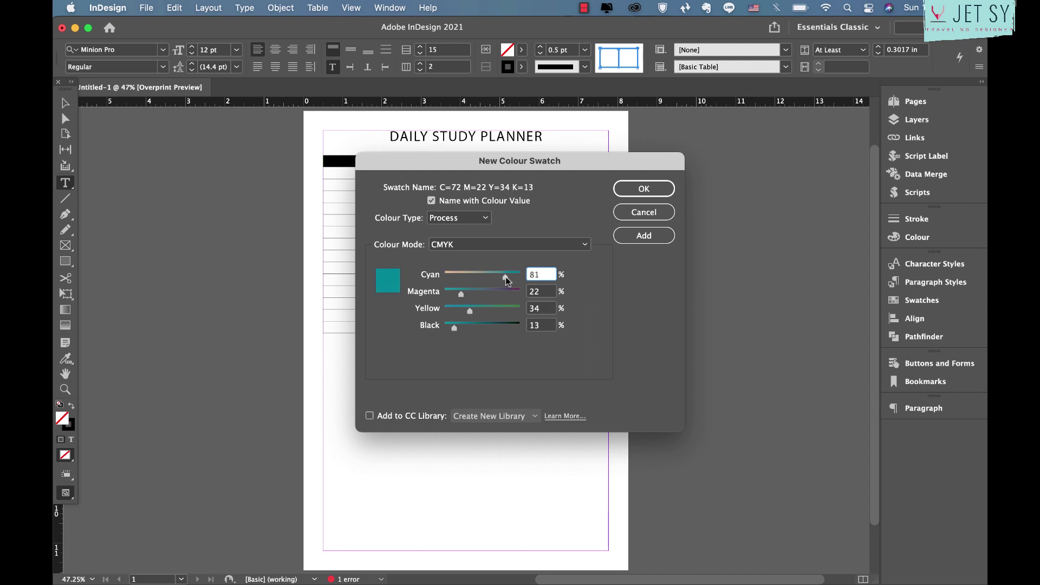
left_click(658, 236)
left_click(658, 189)
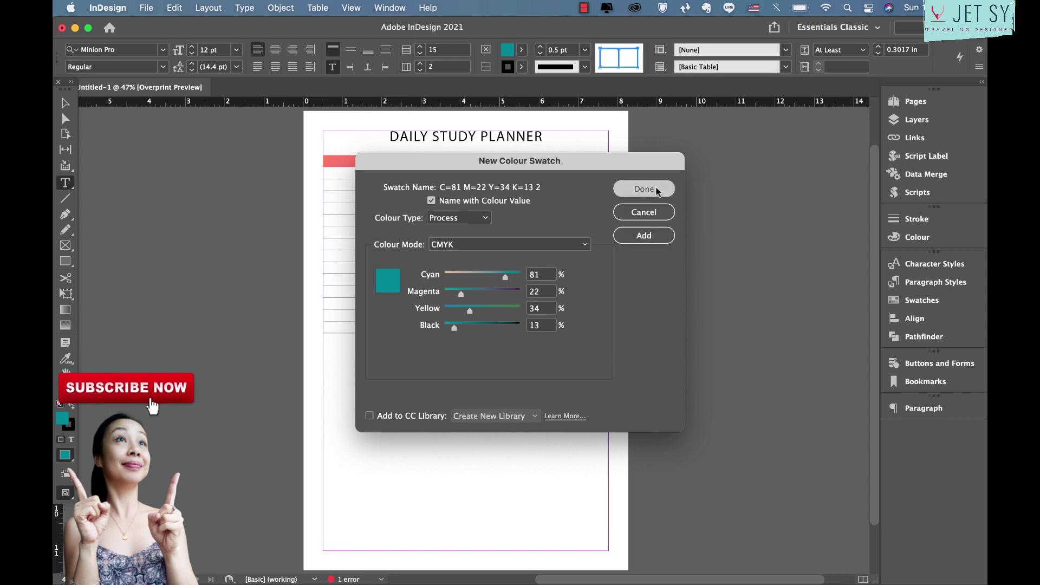
left_click(433, 164)
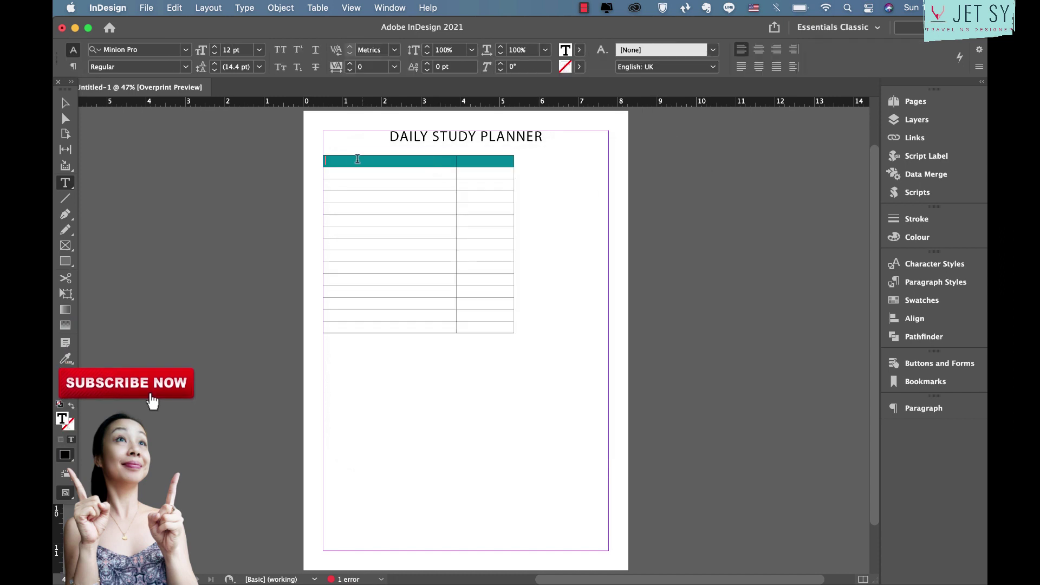
Step: Make the vertical line between the table's two columns Dotted by restyling only the second column's left border
left_click_drag(325, 152, 475, 150)
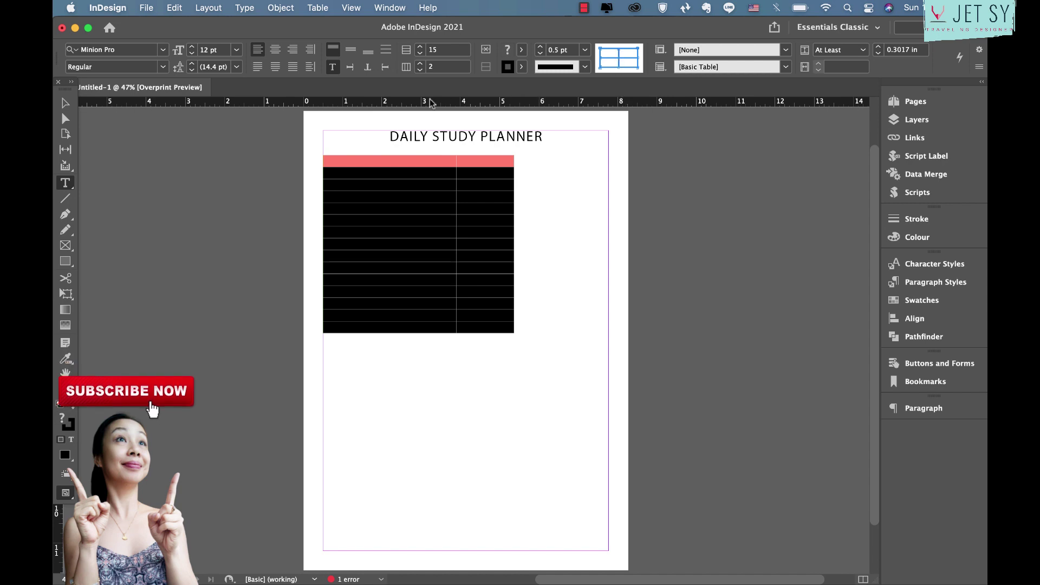
left_click(475, 152)
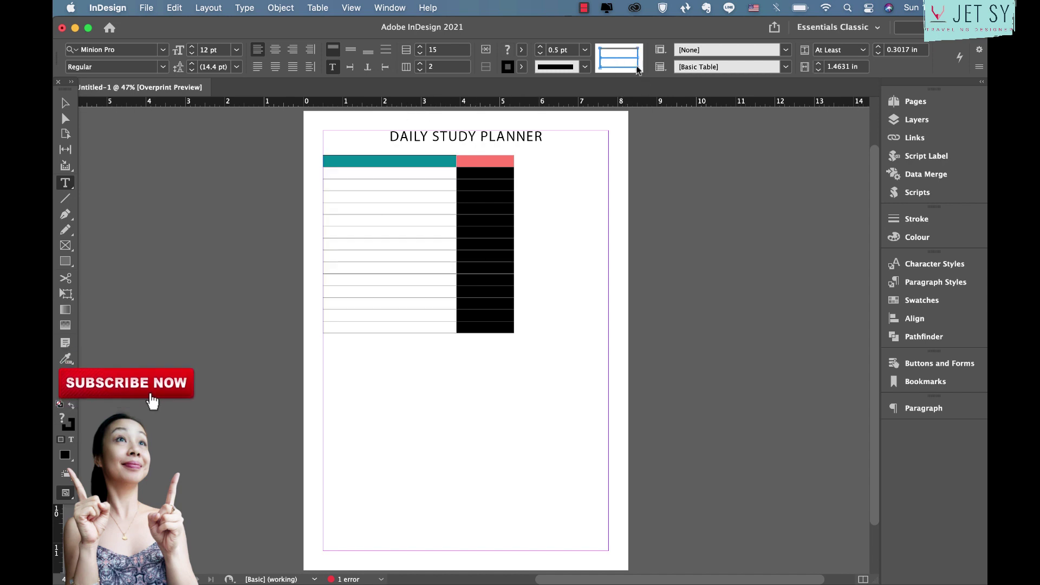
left_click(590, 66)
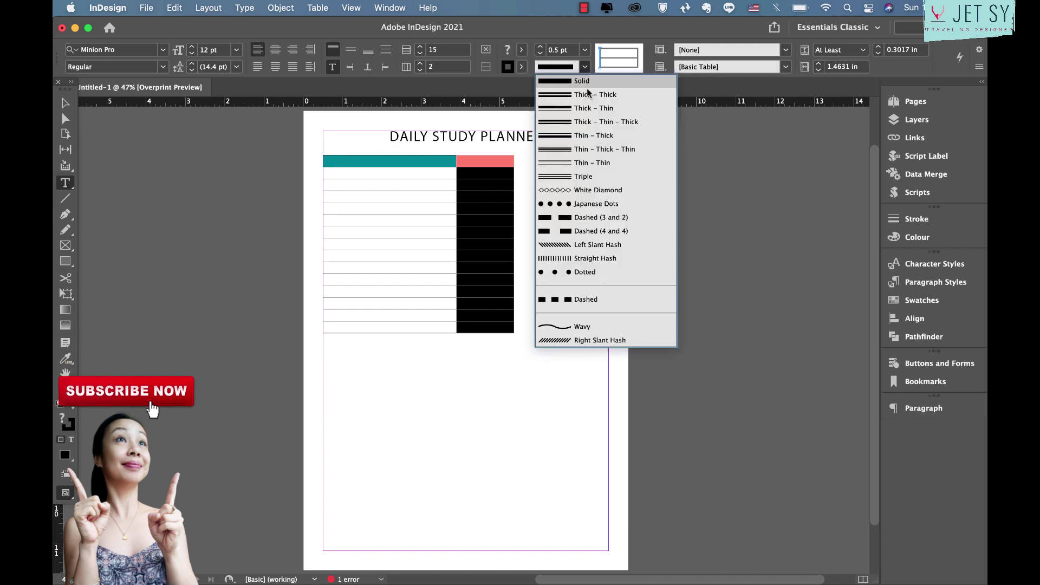
left_click(561, 271)
left_click(435, 199)
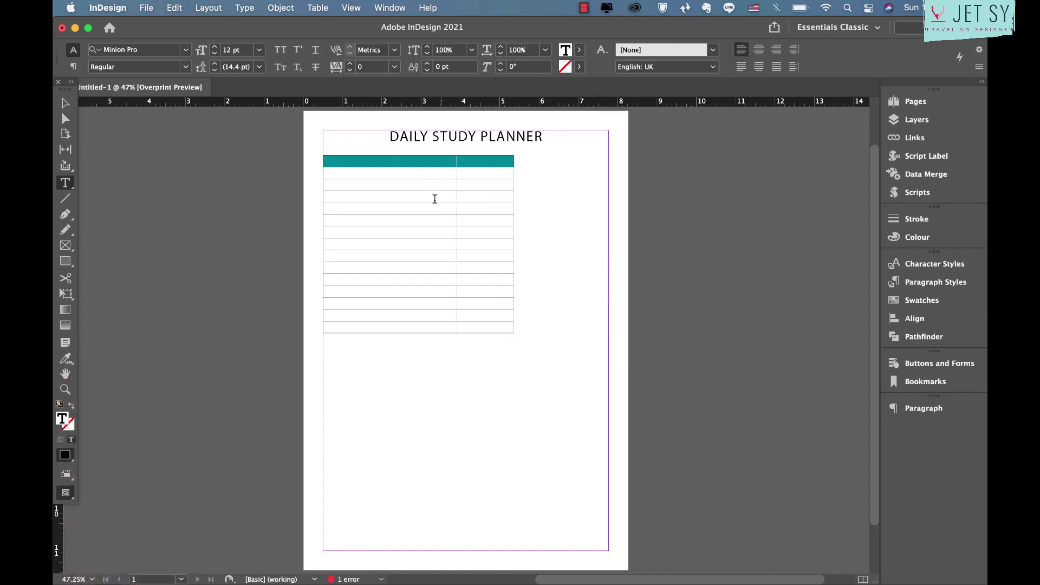
Step: Zoom in on the table and set the font of all its cells to Poppins Medium
key("super+equal")
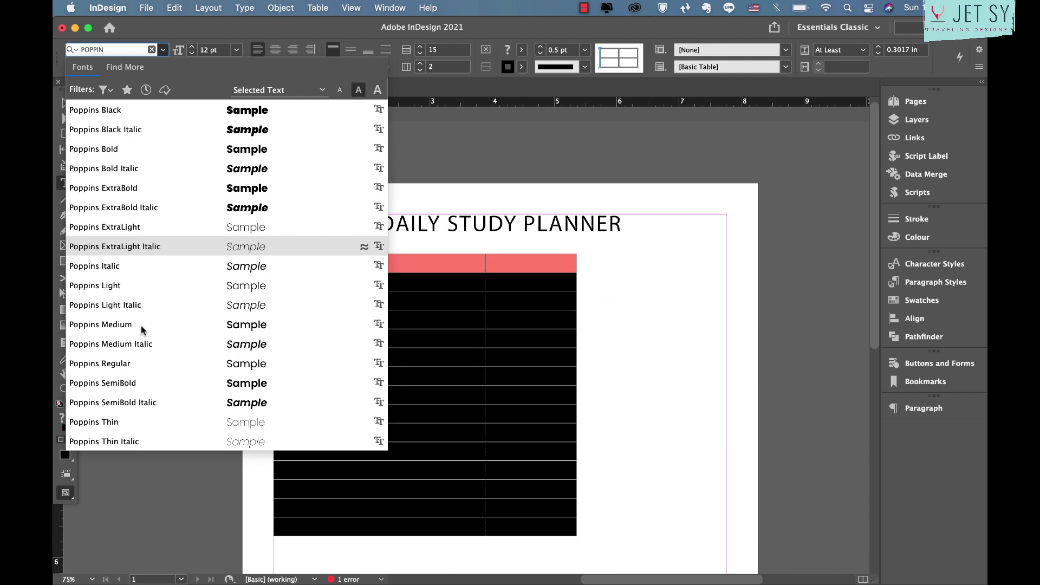
left_click(125, 325)
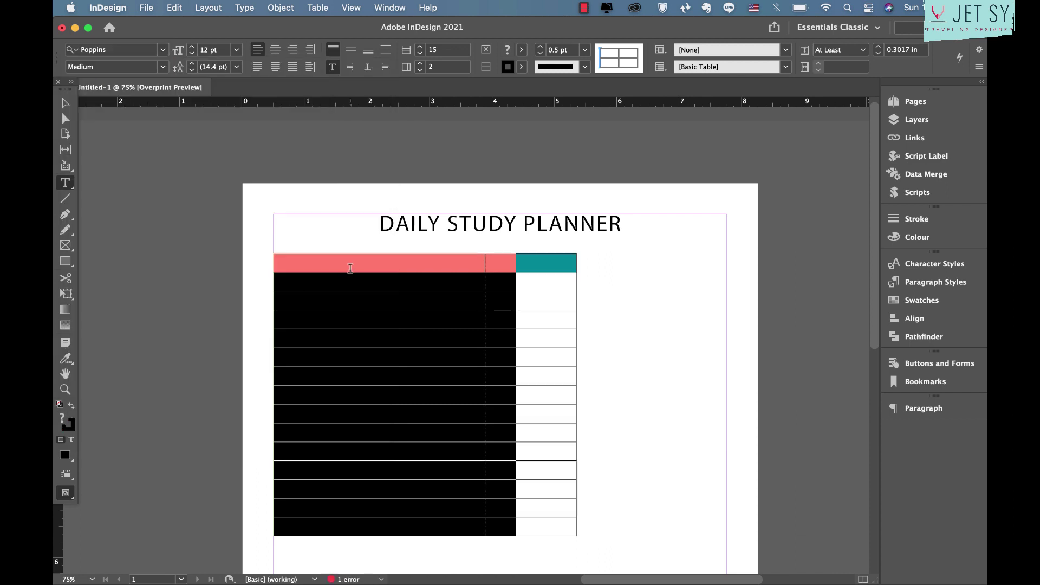
Step: Centre the contents of the table's teal header row both horizontally and vertically
left_click(268, 261)
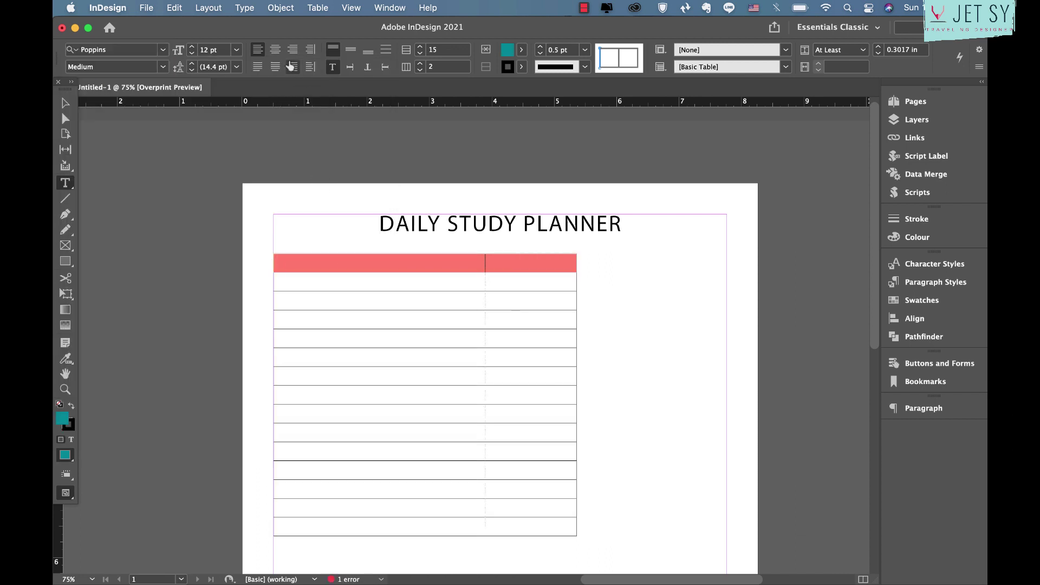
left_click(275, 50)
left_click(351, 50)
Step: Enter TASKS in the first header cell and set the text colour to [Paper]
left_click(407, 259)
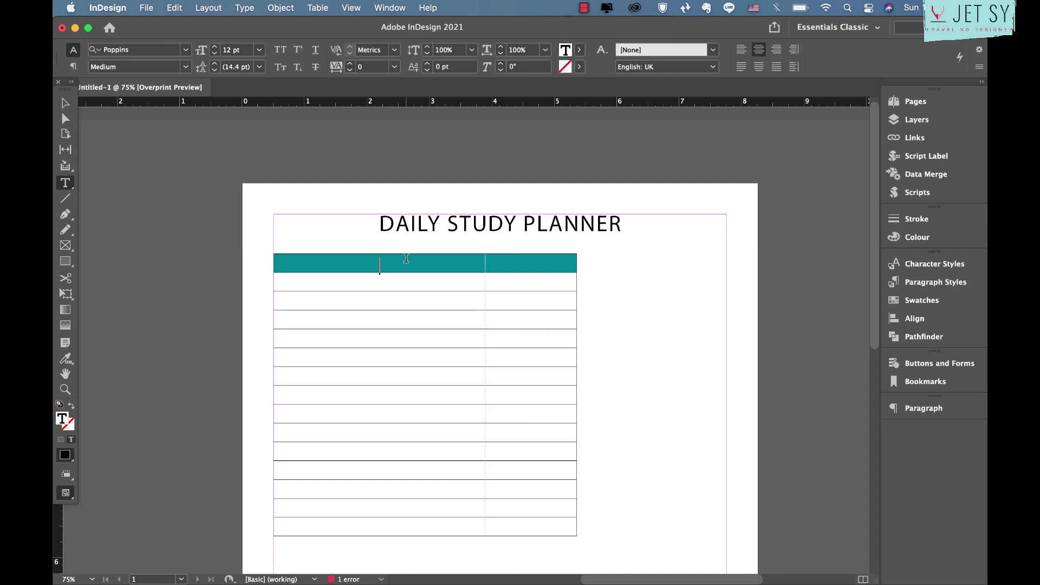
type("TASKS")
key("super+a")
left_click(579, 49)
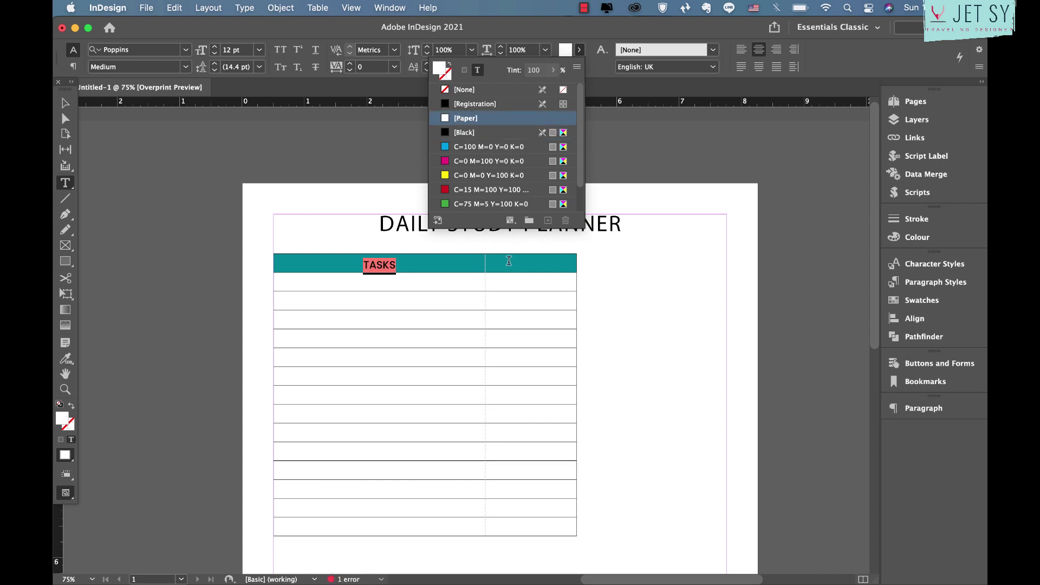
left_click(460, 118)
Step: Enter TIME NEEDED in the second header cell, reusing the formatting of the TASKS text
key("Tab")
type("TIE")
key("BackSpace")
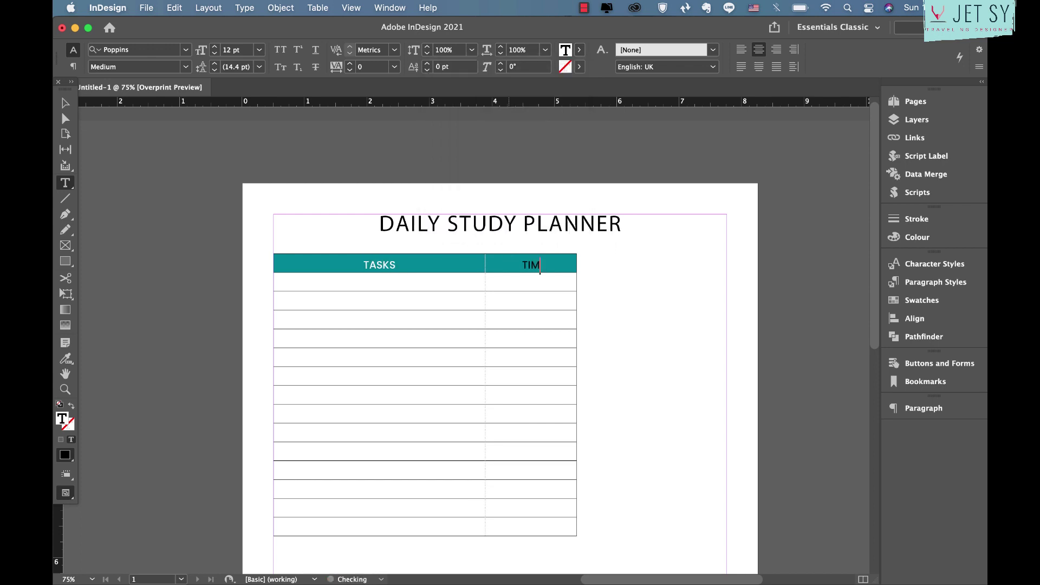
double_click(375, 267)
key("super+c")
left_click(531, 262)
key("super+v")
double_click(533, 262)
type("TIME NEEDED")
left_click(569, 283)
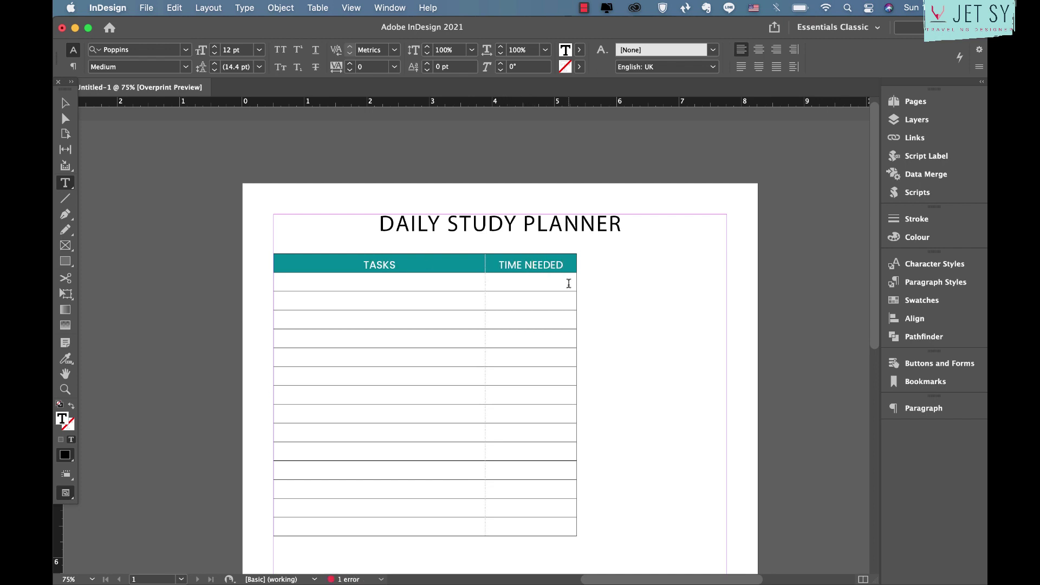
Step: Set all cells below the TIME NEEDED header to Poppins Light at 10 pt
left_click_drag(546, 284, 531, 527)
left_click(191, 53)
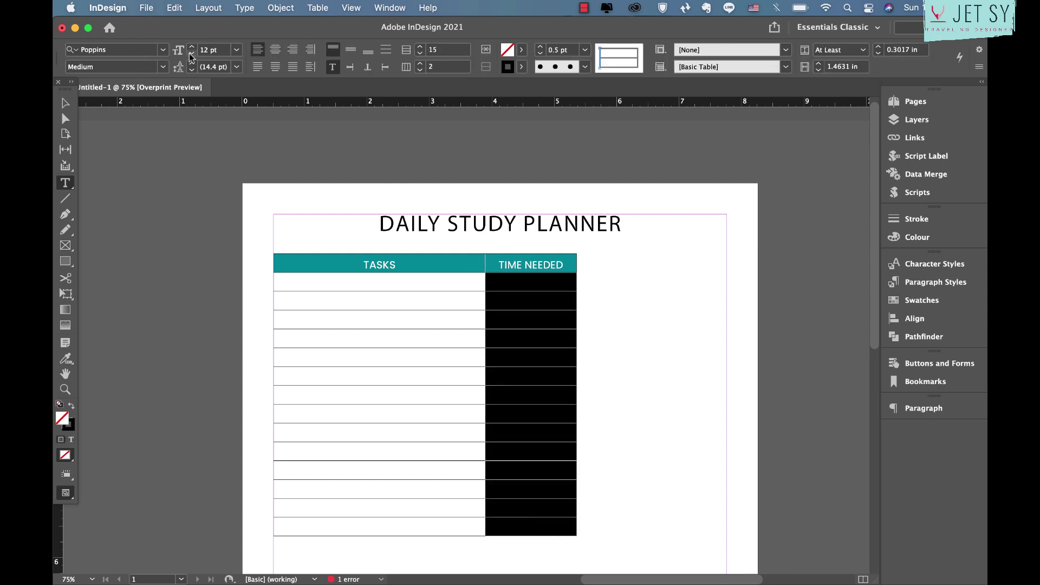
left_click(191, 53)
left_click(163, 71)
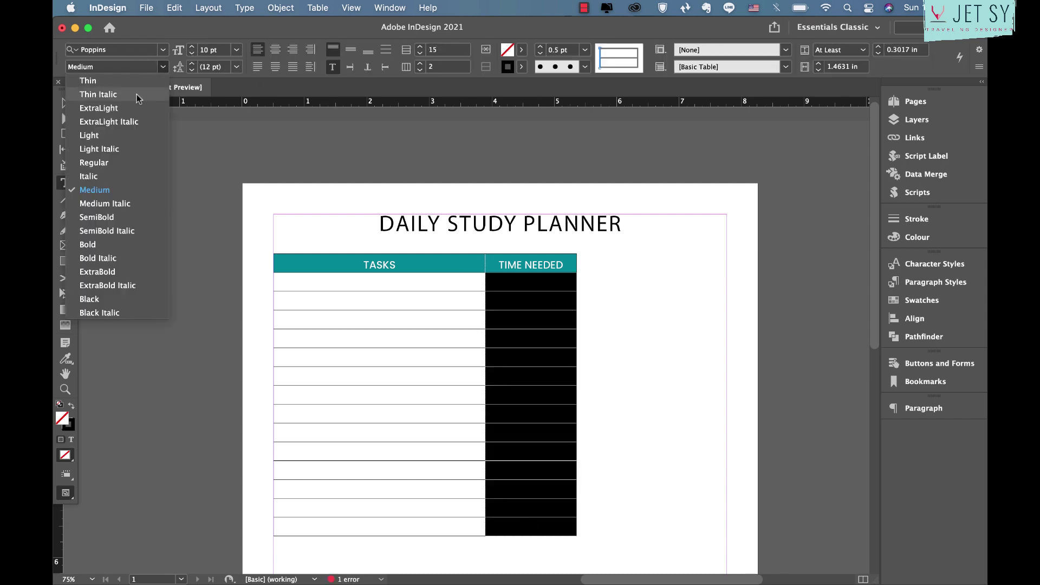
left_click(111, 135)
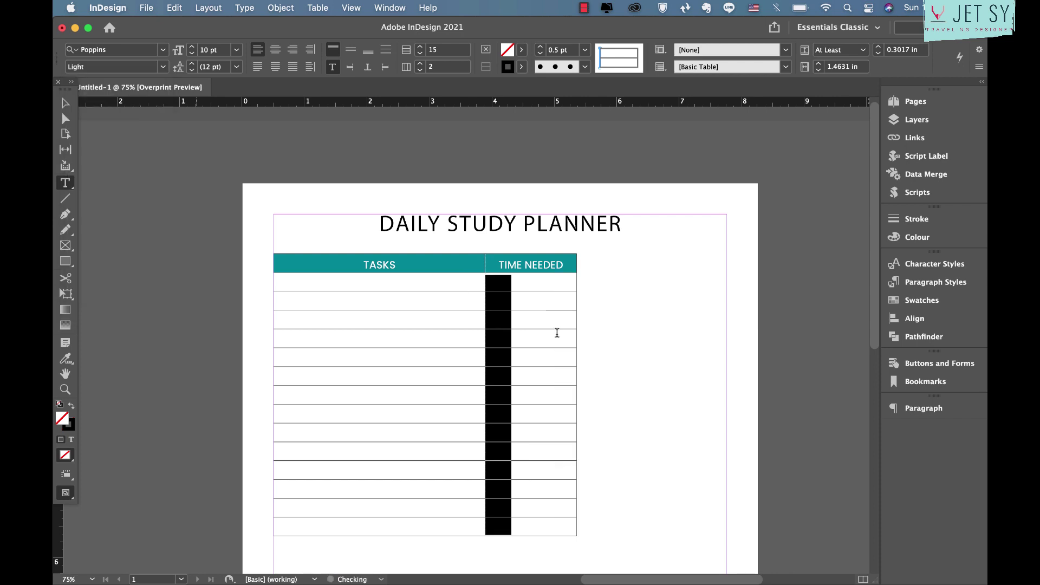
Step: Centre the contents of all cells below the TIME NEEDED header horizontally and vertically
left_click(519, 281)
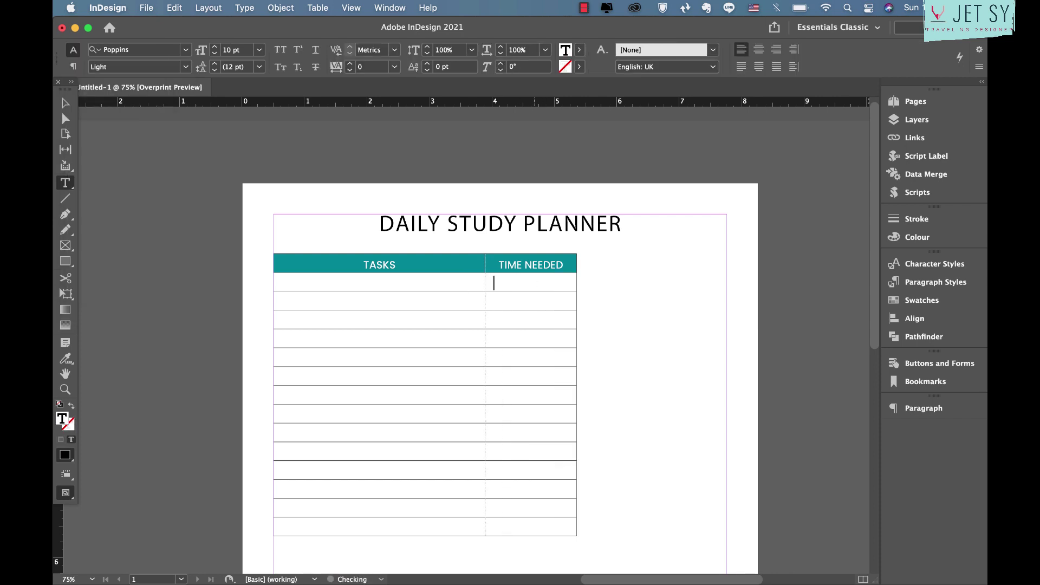
left_click_drag(520, 282, 539, 529)
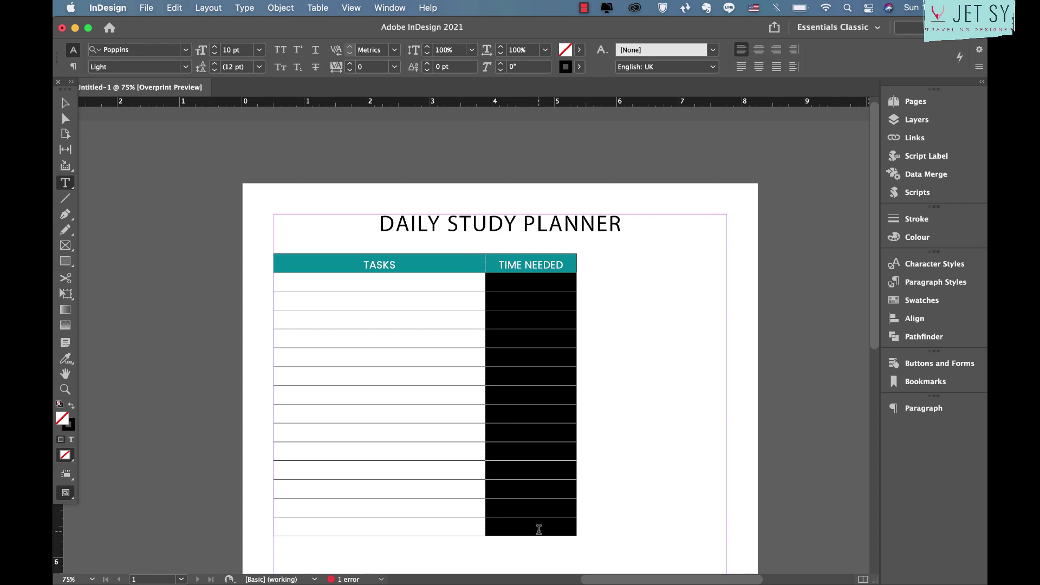
left_click(351, 49)
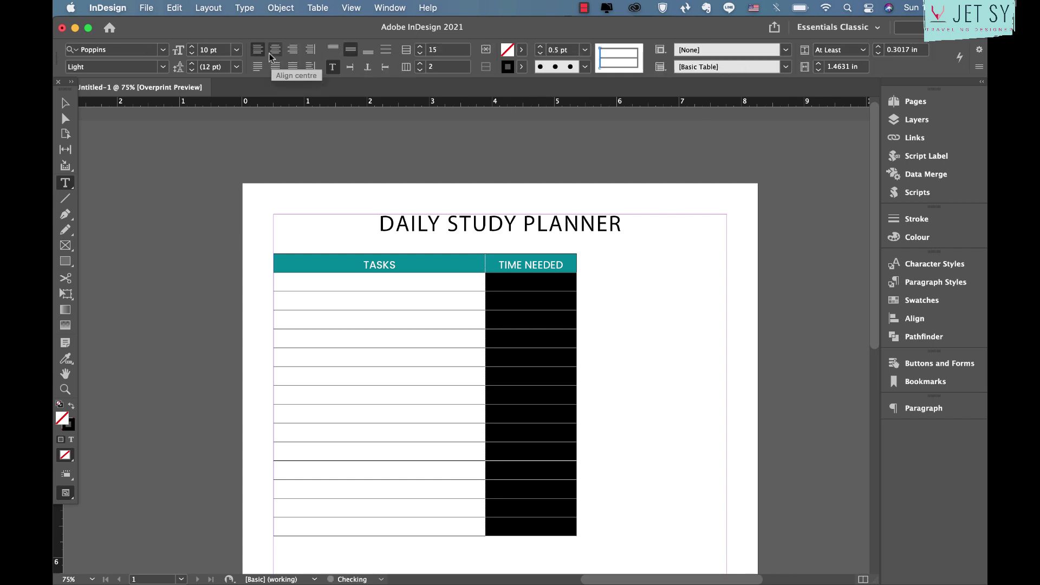
left_click(275, 49)
Step: Enter "hrs" and "mins" in the first cell under TIME NEEDED, with blank space before each word for handwritten values
left_click(532, 284)
type("h")
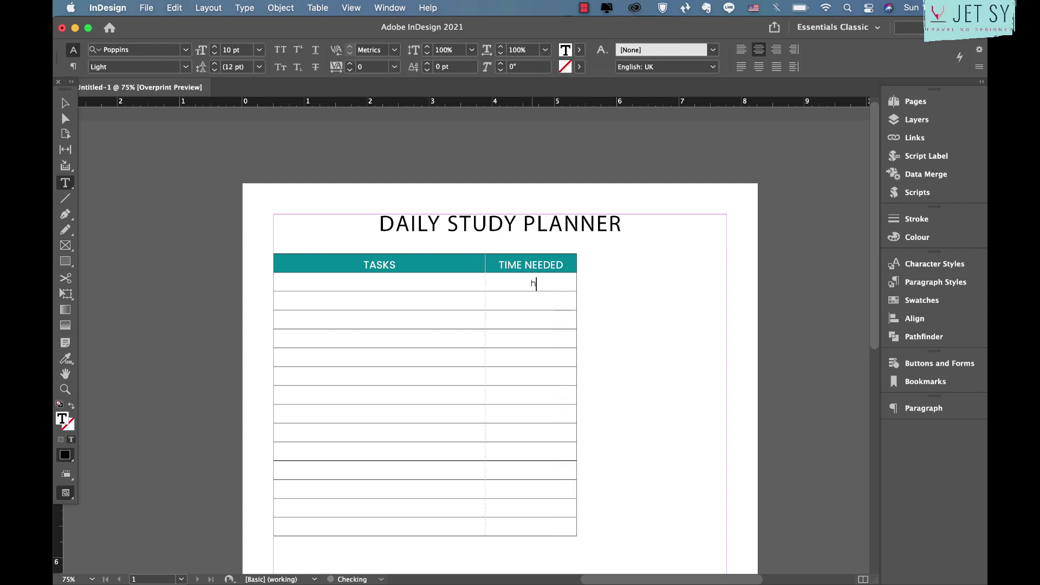
type("rs        mins")
left_click(537, 284)
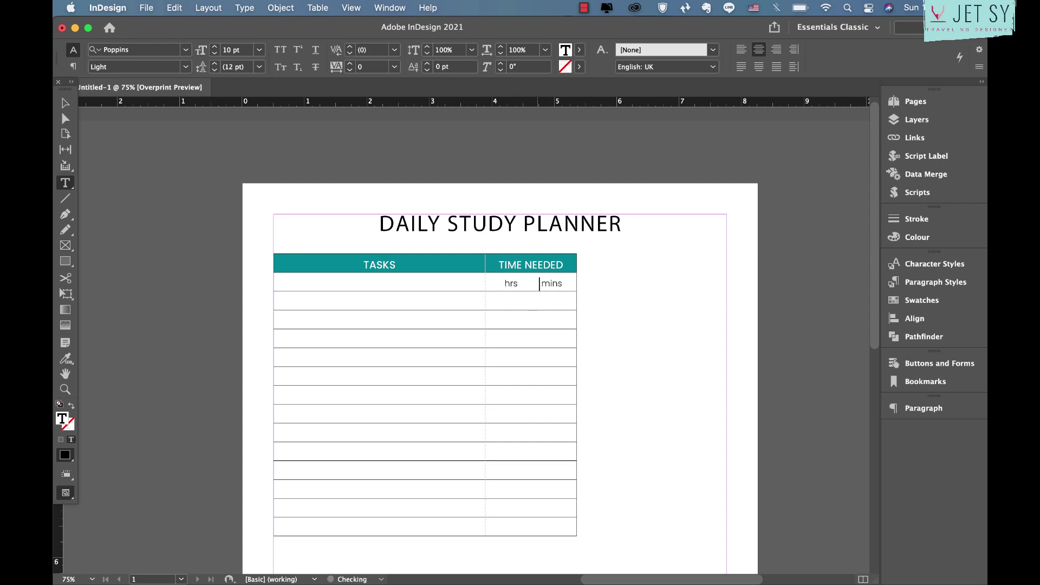
left_click(501, 281)
left_click(538, 282)
left_click(503, 281)
Step: Copy the "hrs mins" text into every remaining cell of the TIME NEEDED column
triple_click(537, 281)
key("super+c")
left_click(531, 302)
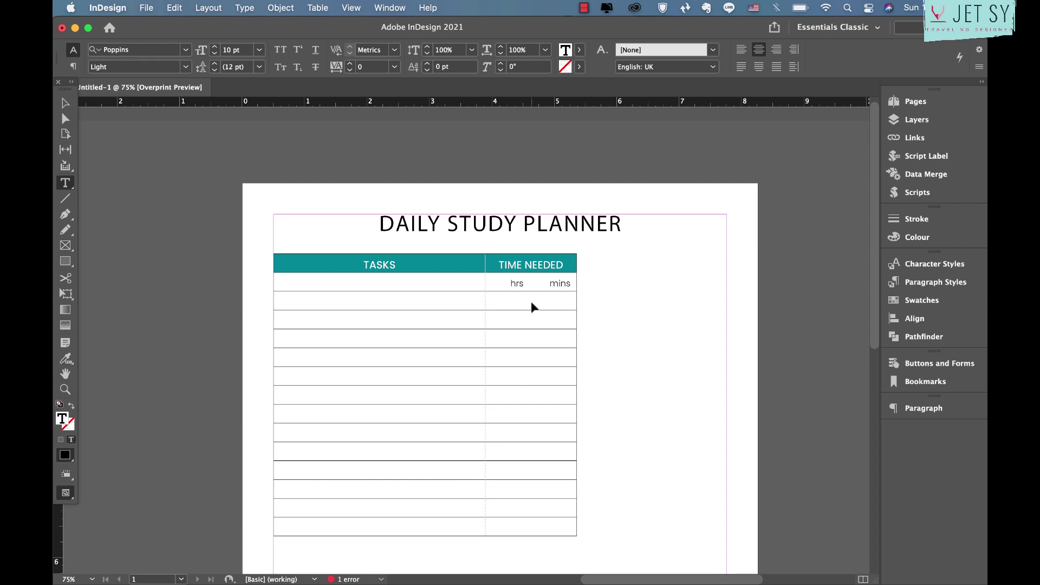
key("super+v")
left_click(531, 319)
key("super+v")
left_click(530, 340)
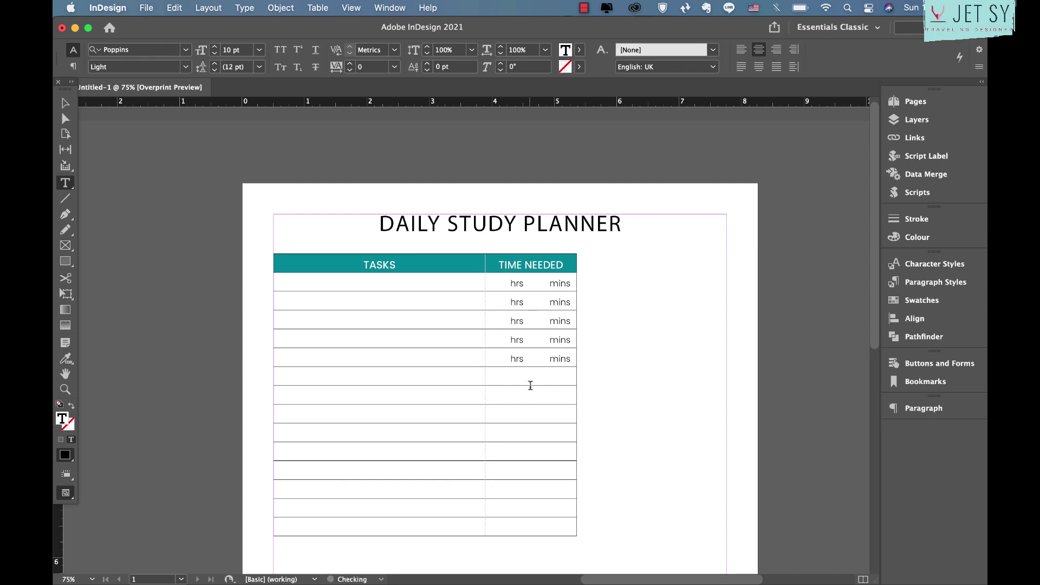
key("super+v")
left_click(529, 395)
key("super+v")
left_click(528, 412)
key("super+v")
left_click(530, 434)
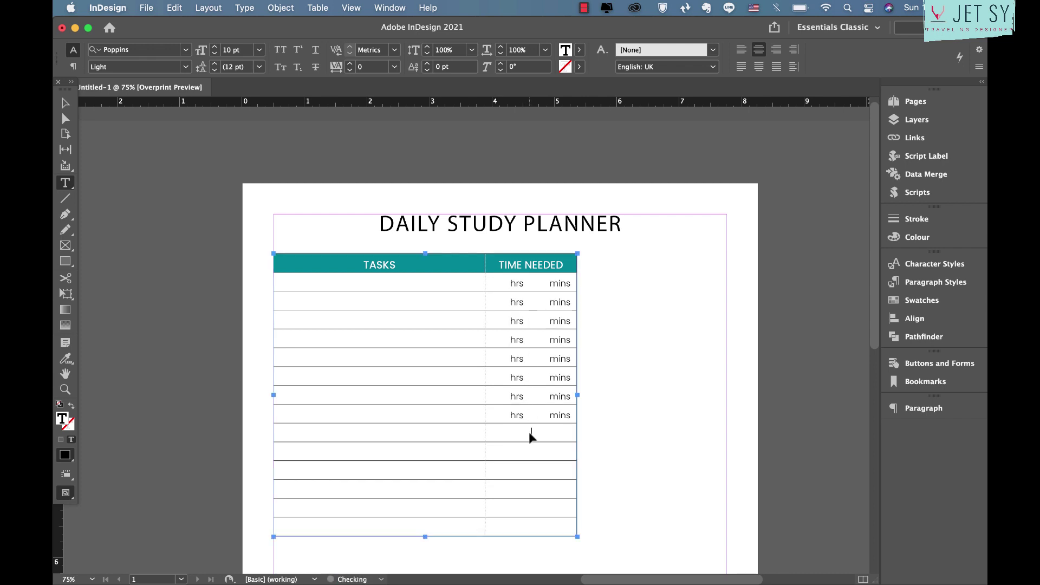
key("super+v")
left_click(529, 451)
key("super+v")
left_click(529, 471)
key("super+v")
left_click(530, 490)
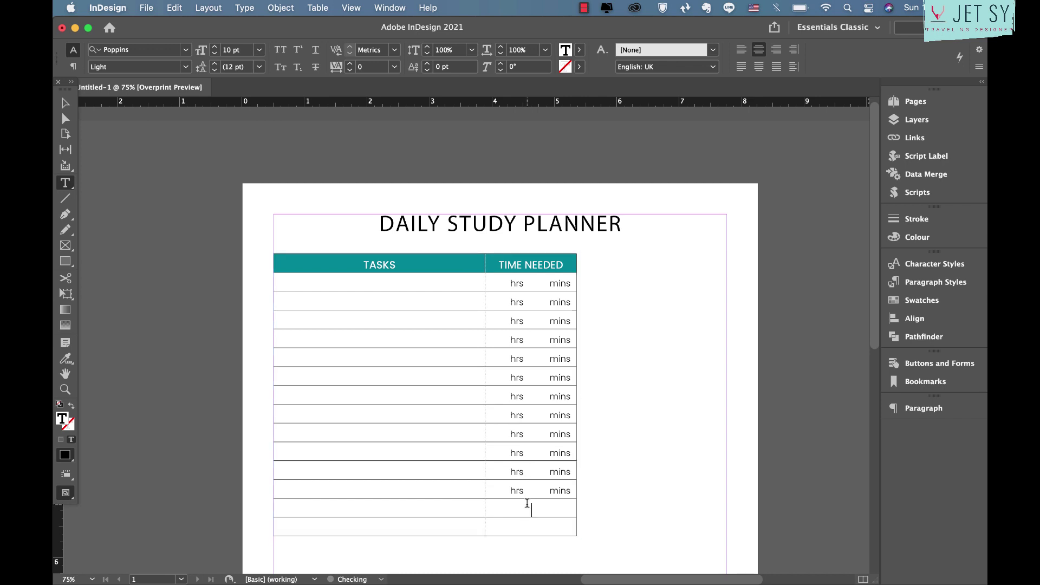
key("super+v")
left_click(527, 525)
key("super+v")
key("Escape")
left_click(317, 7)
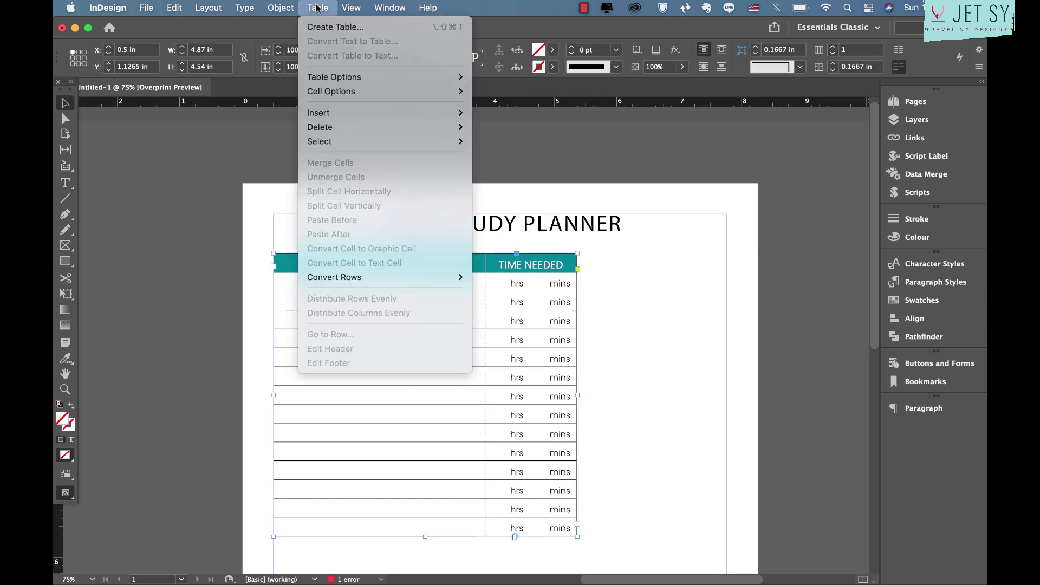
left_click(335, 26)
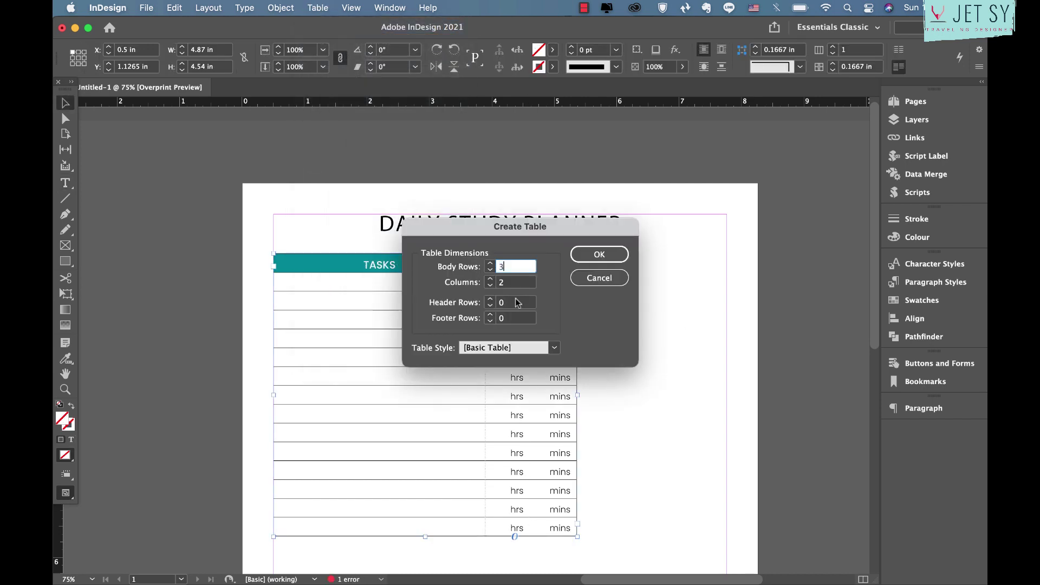
type("3")
key("Tab")
left_click(585, 255)
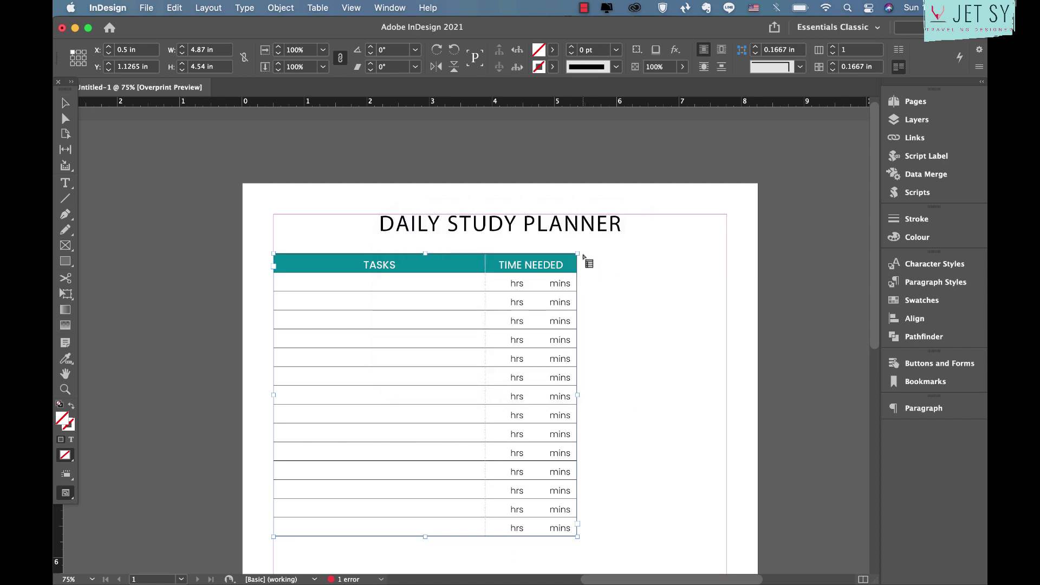
Step: Move the tasks table up closer to the title, to a Y position of 0.9265 in
left_click(65, 103)
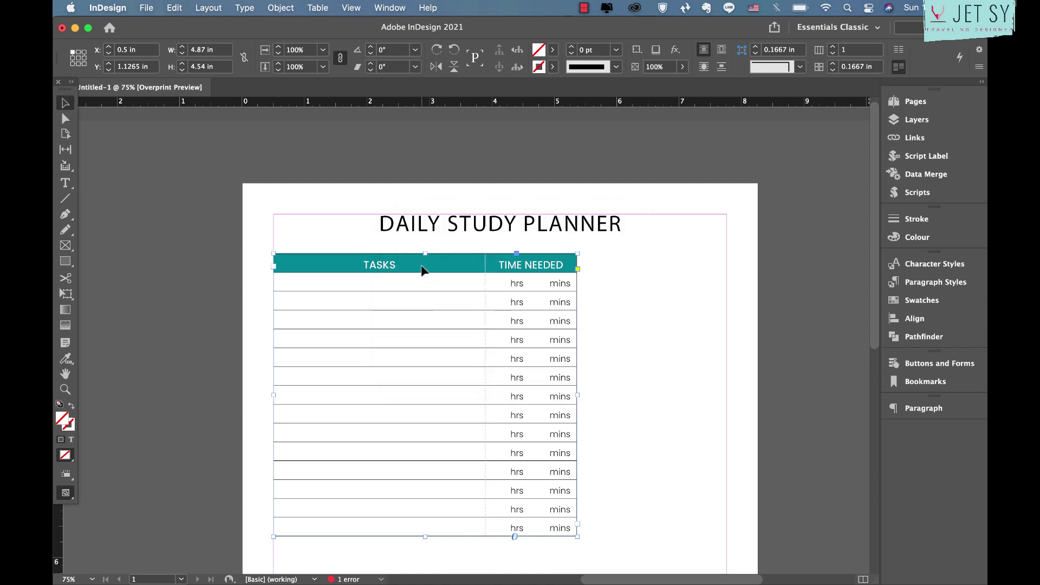
left_click_drag(423, 272, 422, 259)
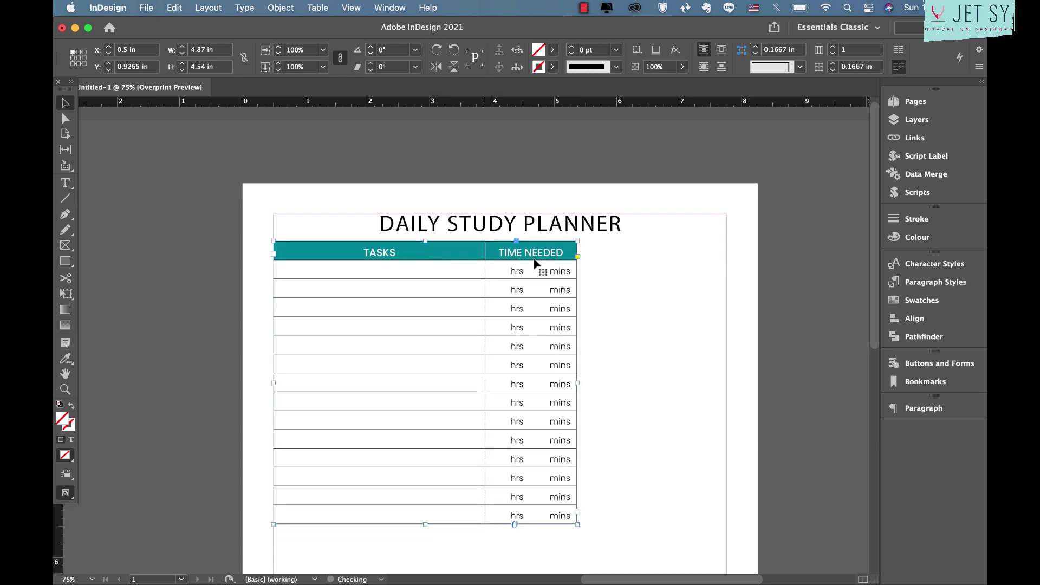
Step: Create a table with 3 body rows and 2 columns between the tasks table and the page's right margin
left_click(317, 7)
left_click(325, 26)
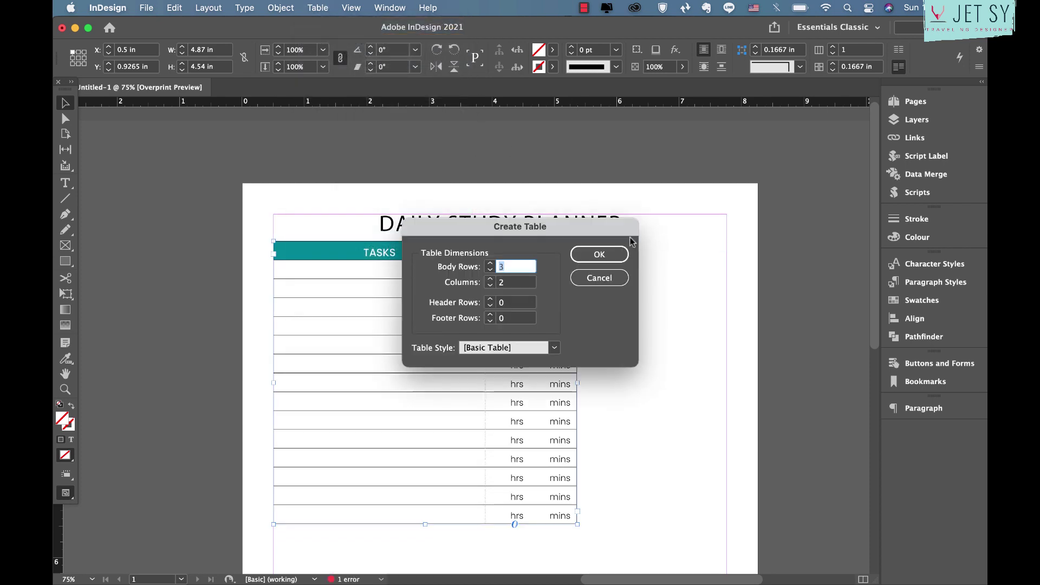
left_click(621, 256)
left_click_drag(579, 242, 729, 297)
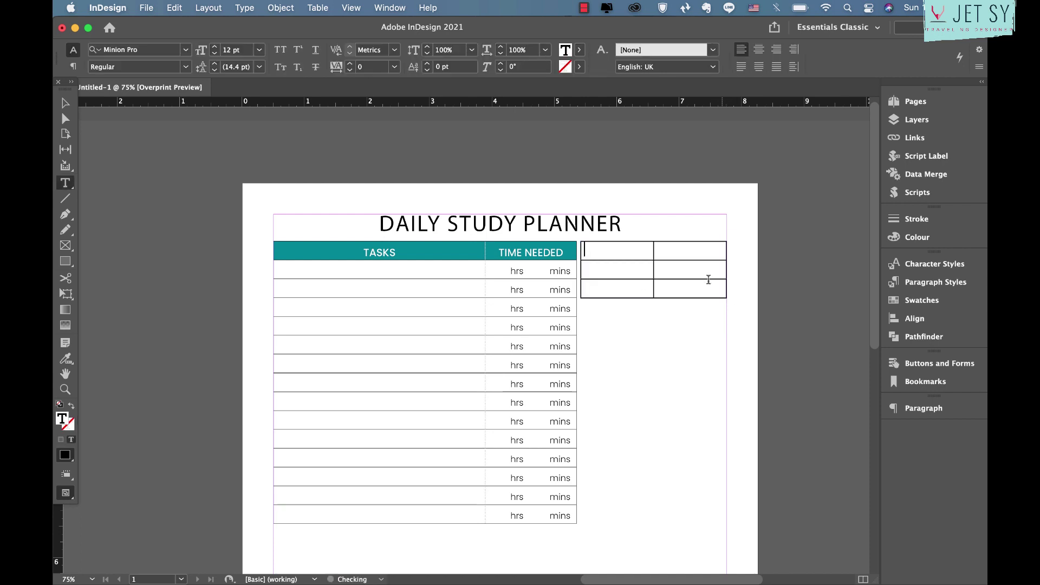
Step: Set the stroke weight of all cell borders in the new three-row table to 0.5 pt
left_click(640, 237)
left_click_drag(640, 237, 690, 237)
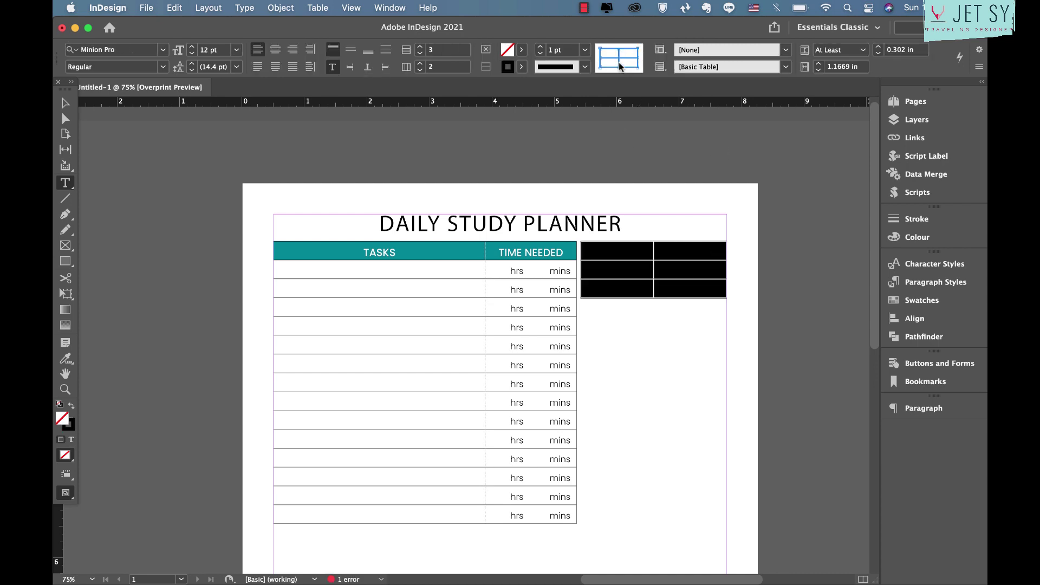
left_click(585, 50)
left_click(580, 88)
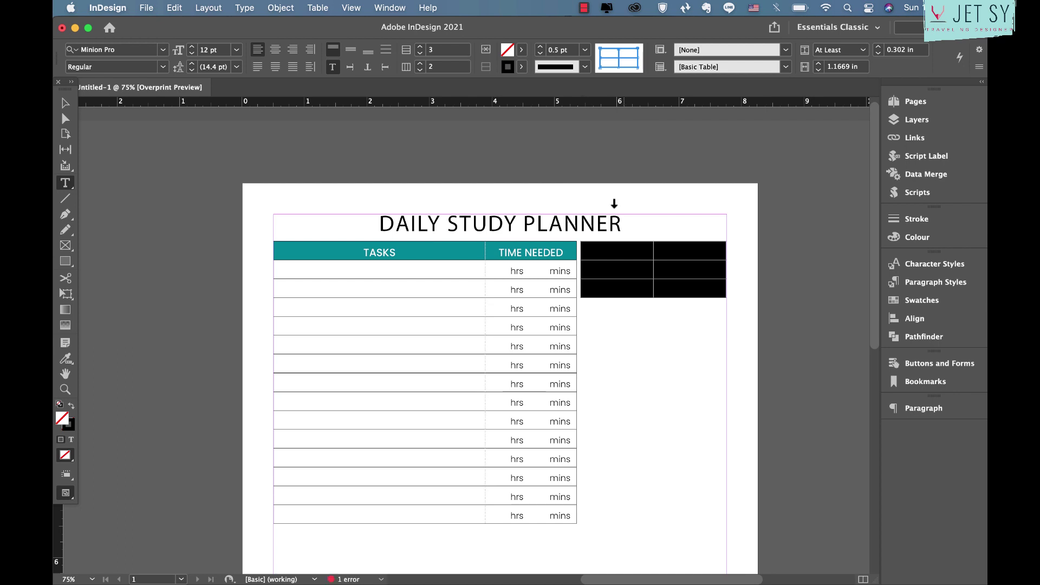
Step: Narrow the three-row table's first column to about 0.68 in and widen its second column to the right margin
left_click_drag(653, 249, 621, 251)
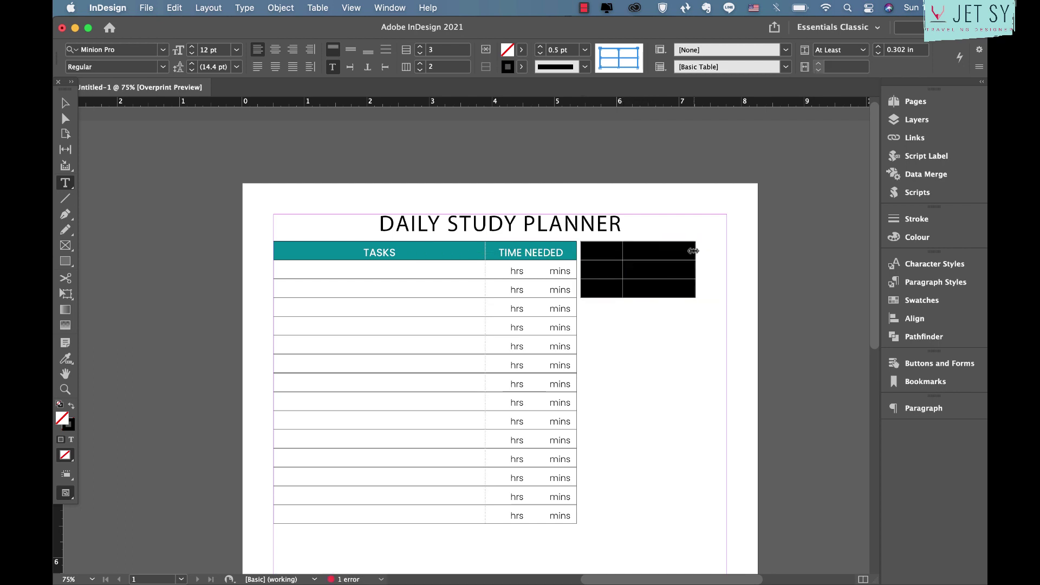
left_click_drag(694, 251, 726, 251)
left_click_drag(585, 249, 592, 295)
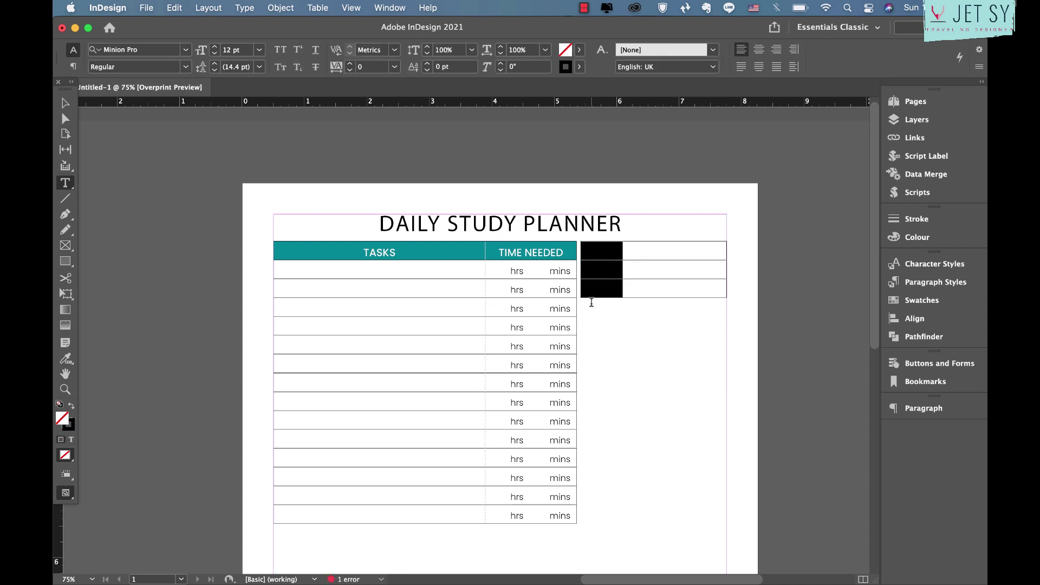
Step: Create a character style from the TASKS header text and apply it to that text
double_click(385, 252)
left_click(929, 263)
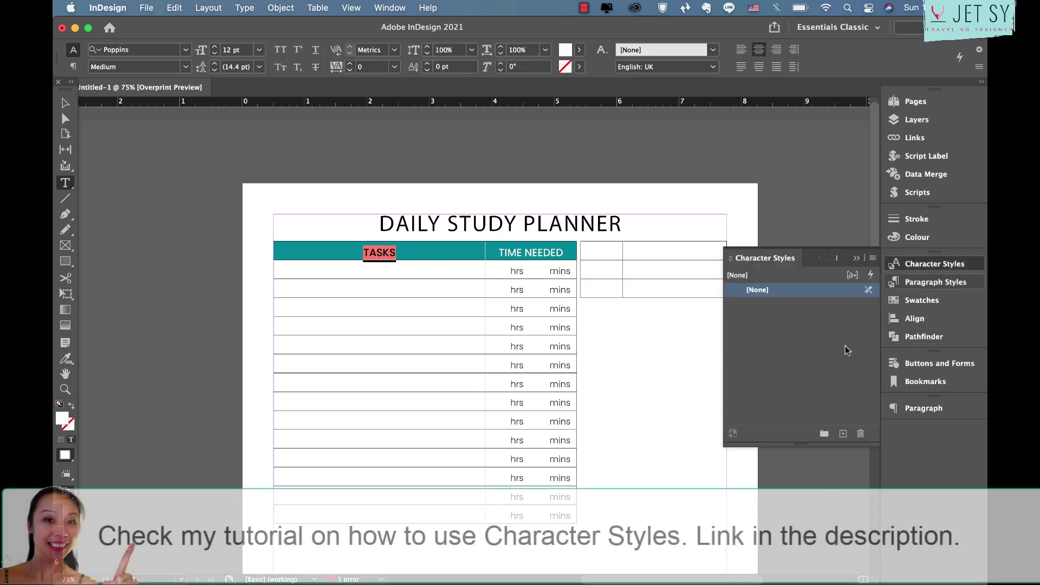
left_click(843, 433)
left_click(803, 303)
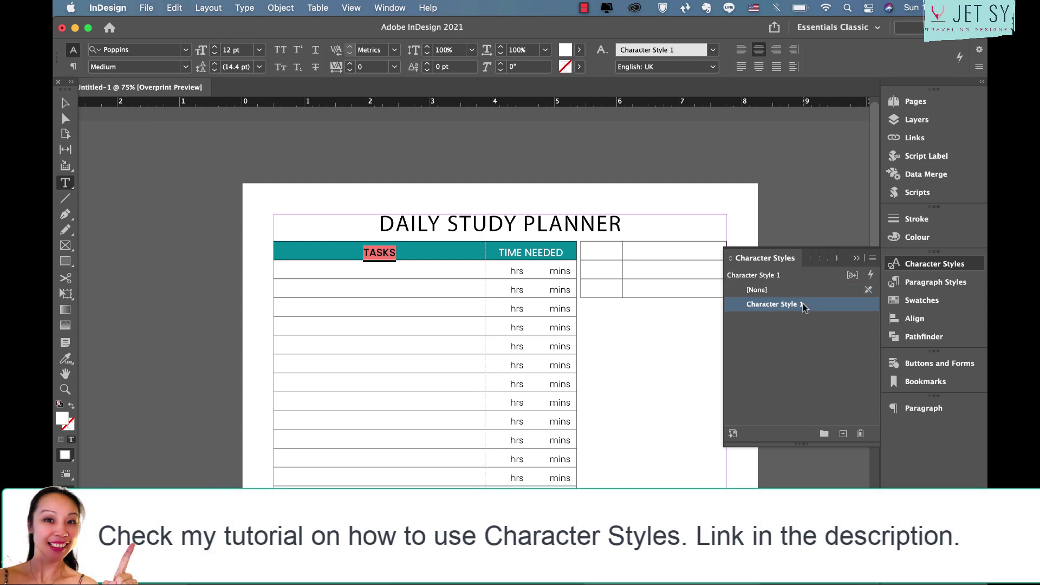
left_click(857, 257)
left_click(600, 237)
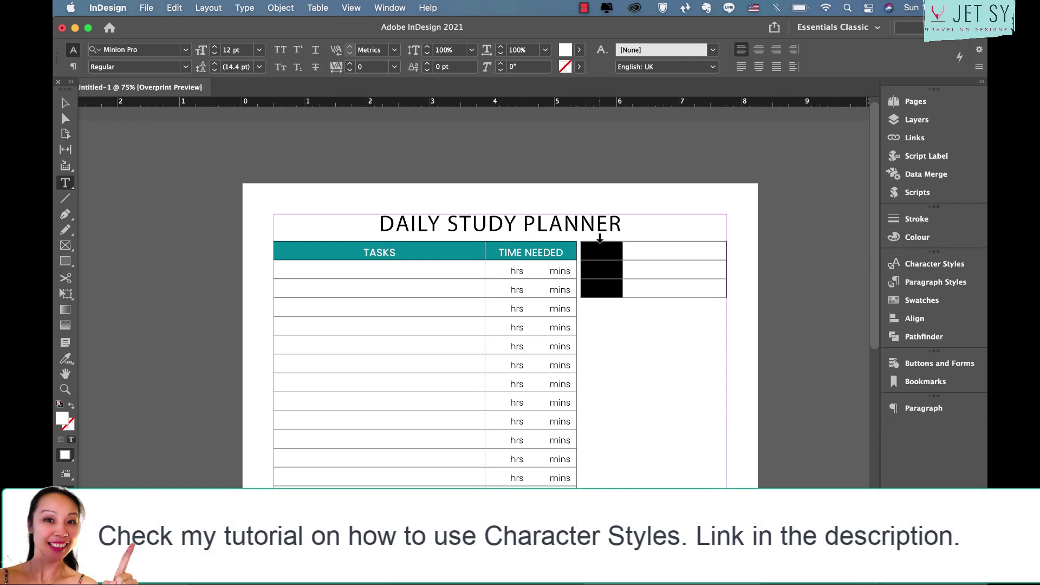
Step: Create a second character style from the Poppins Light 10 pt "hrs" text and apply it to that text
double_click(517, 270)
key("super+c")
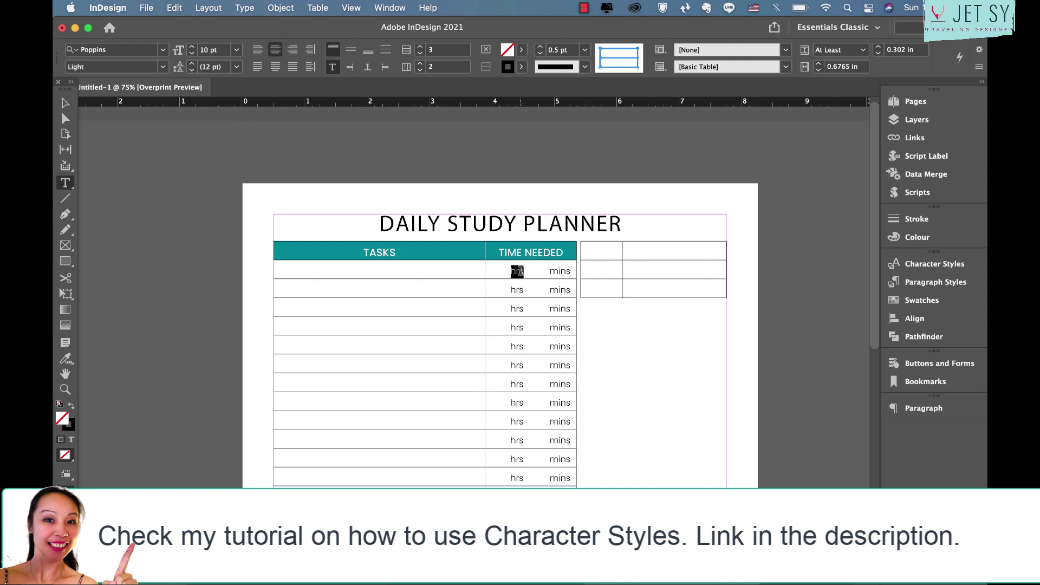
left_click(921, 264)
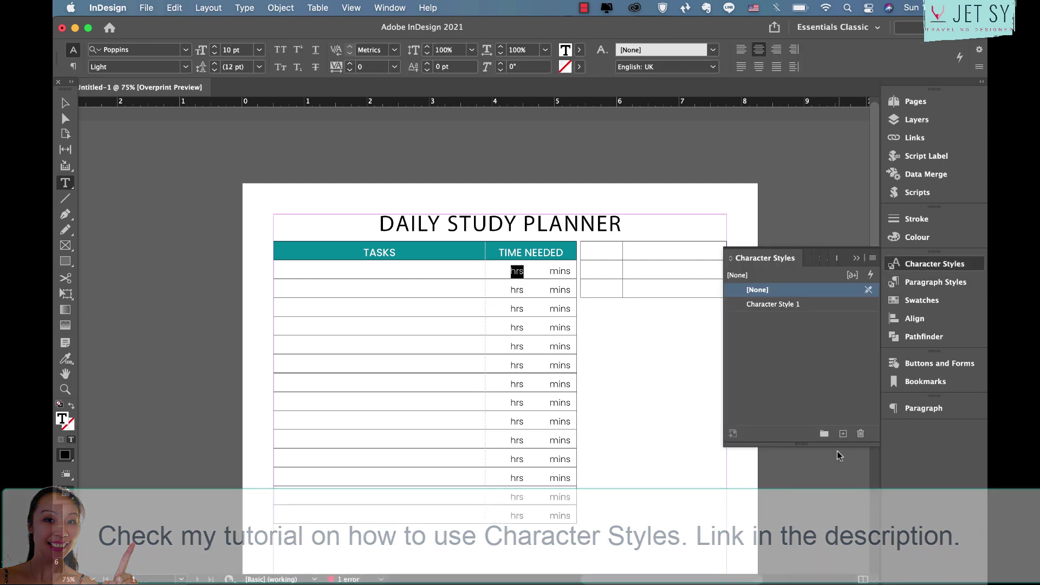
left_click(843, 434)
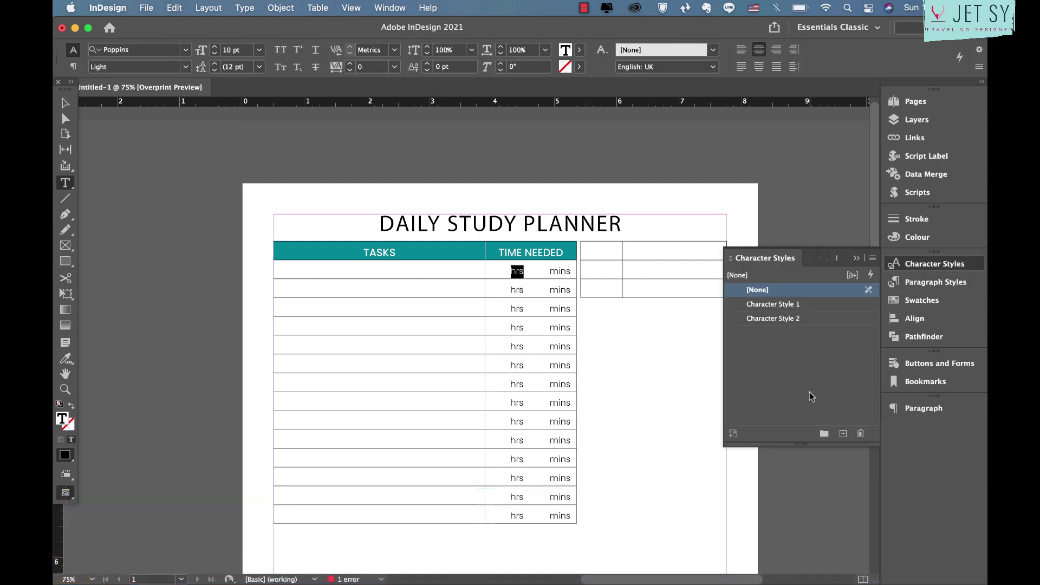
left_click(797, 318)
Step: Apply Character Style 2 to the three-row table's first column and label its rows DATE, GOAL and ACTUAL
left_click_drag(615, 258, 612, 290)
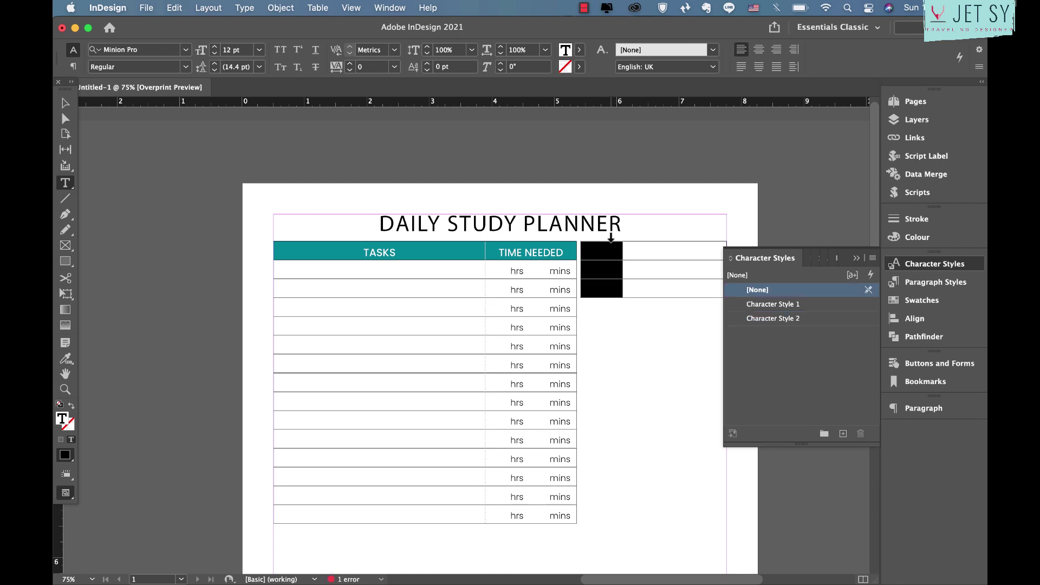
left_click(781, 319)
left_click(855, 258)
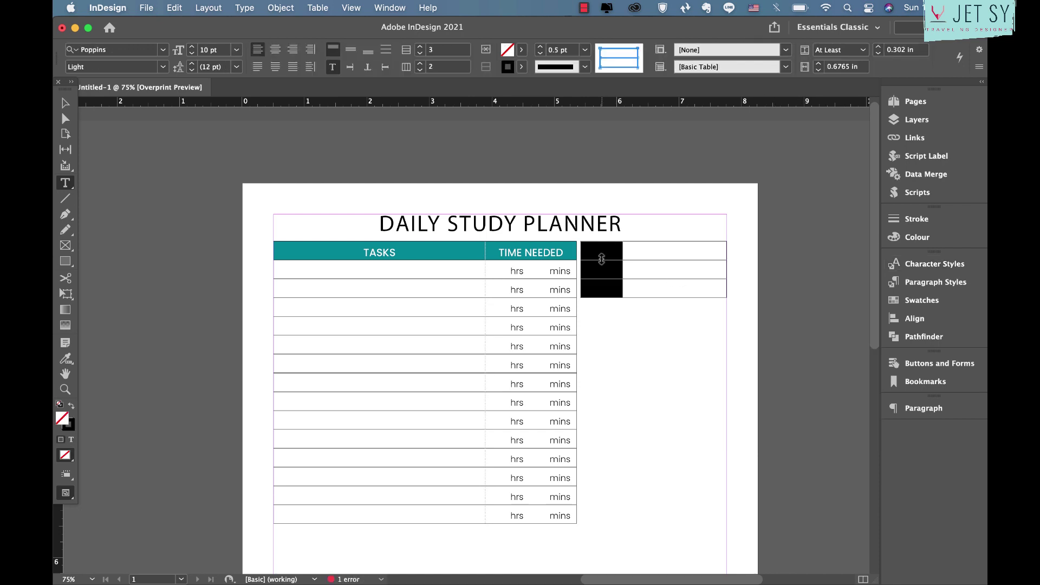
left_click(602, 249)
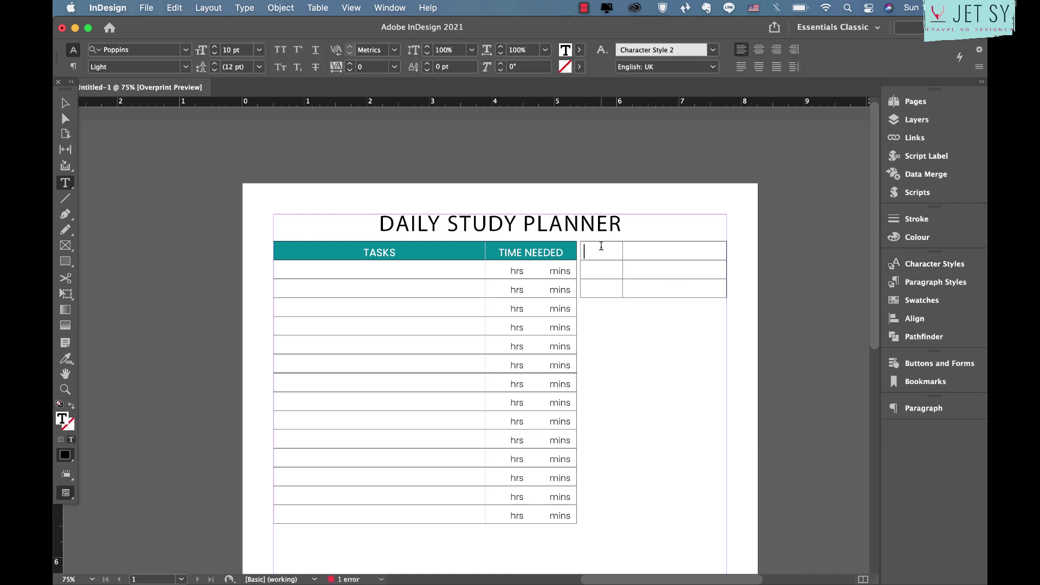
type("DAE")
type("L")
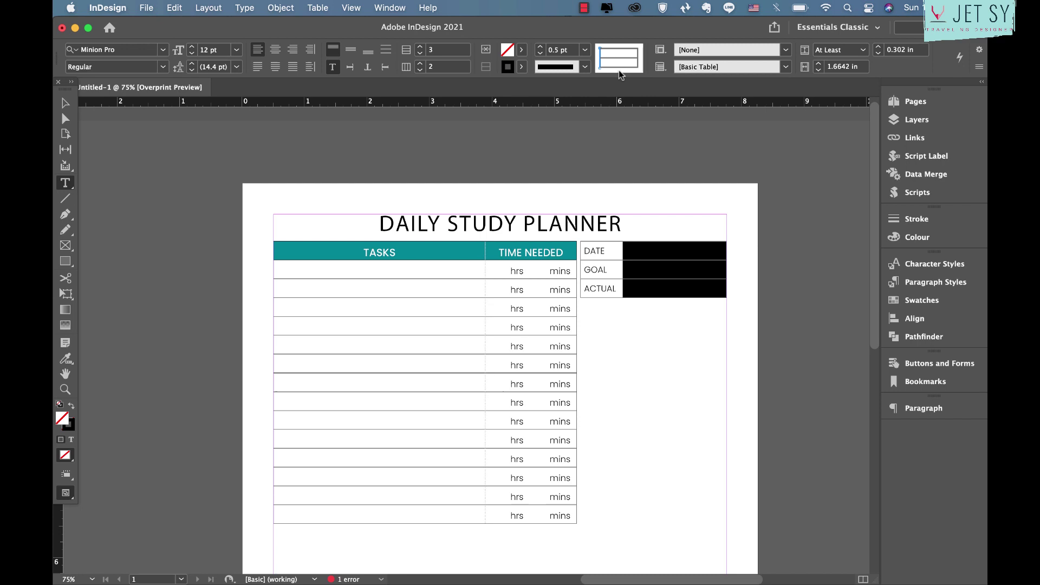
Step: Set the vertical divider between the three-row table's two columns to a Dotted stroke
left_click(585, 67)
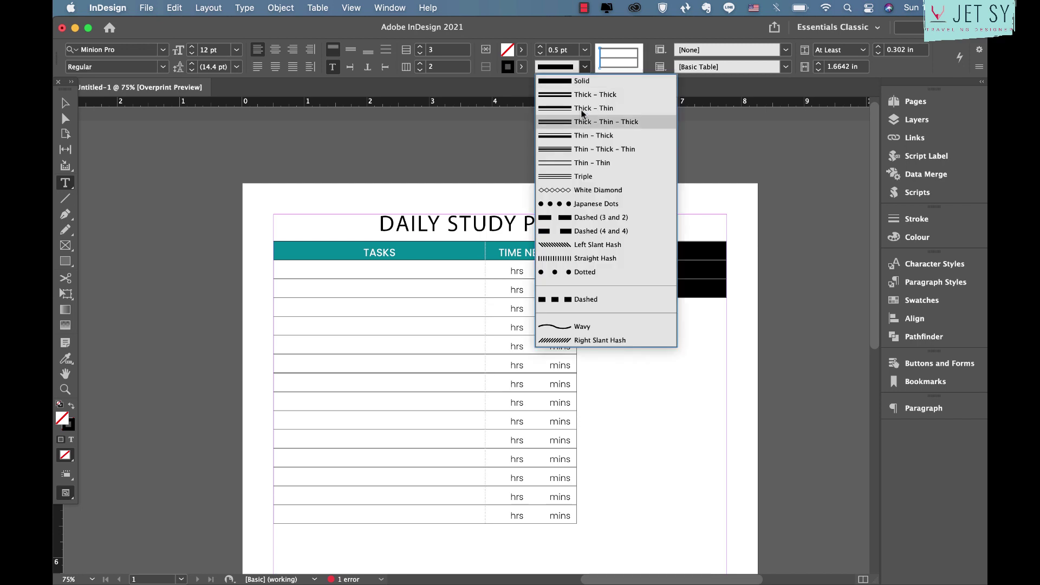
left_click(579, 273)
Step: Copy the "hrs" text from the time-needed column into the GOAL row's second cell and add "mins" after it
triple_click(523, 267)
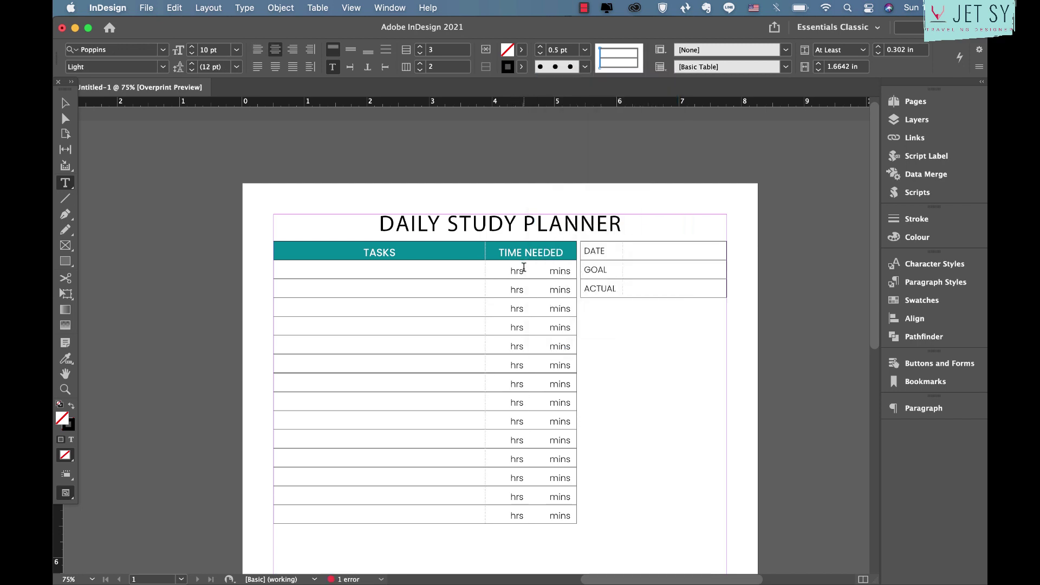
left_click(661, 255)
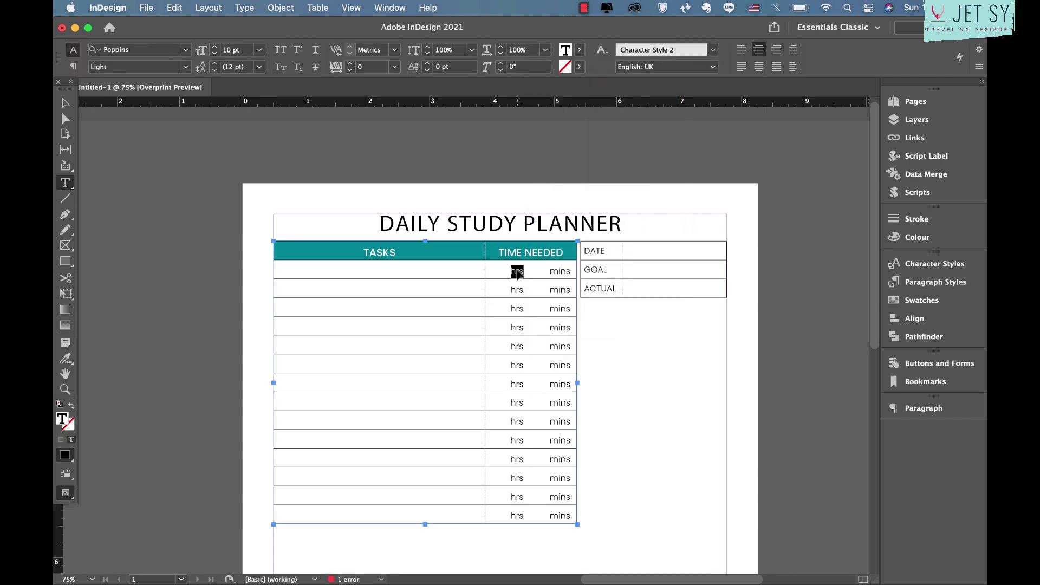
left_click(660, 267)
key("super+v")
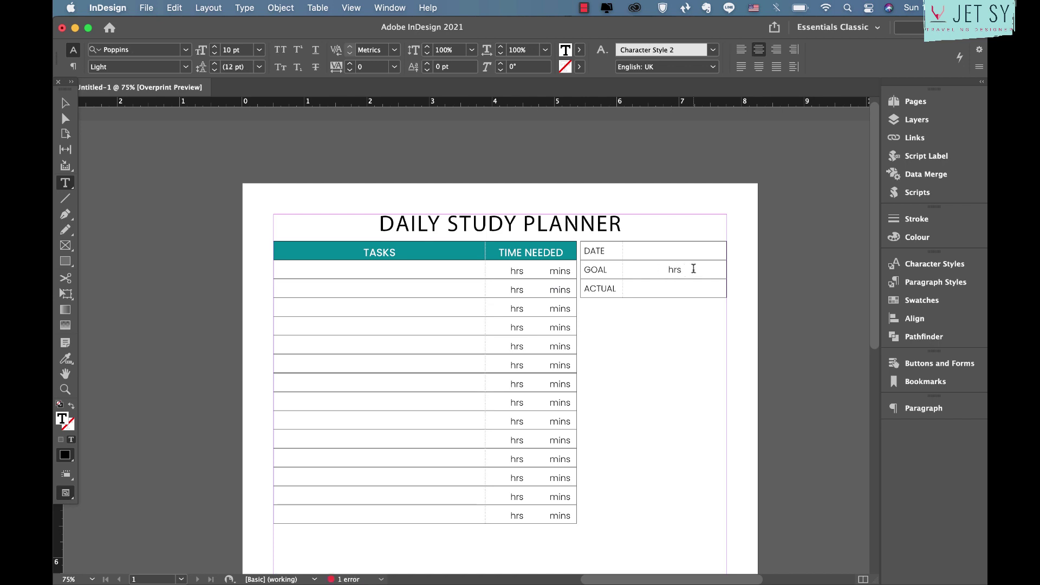
type("mins")
key("BackSpace")
key("BackSpace")
key("BackSpace")
key("BackSpace")
type("mins")
Step: Copy the hrs and mins text from the GOAL row into the ACTUAL row's second cell
left_click_drag(647, 270, 699, 270)
key("super+c")
left_click(672, 289)
key("super+v")
left_click(684, 388)
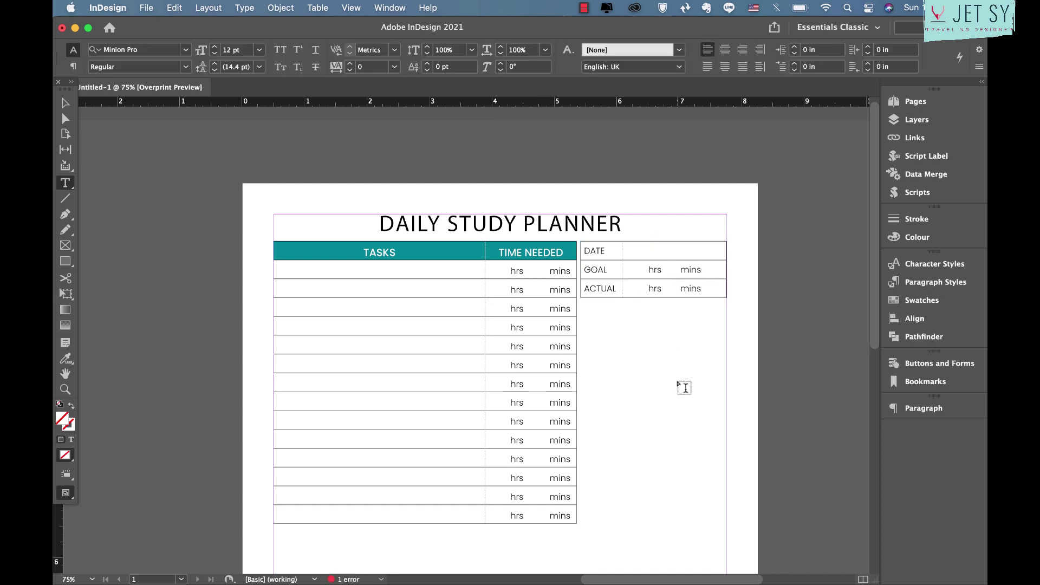
Step: Enter two spaced slashes as date separators in the DATE row's second cell and deselect the table
left_click(667, 250)
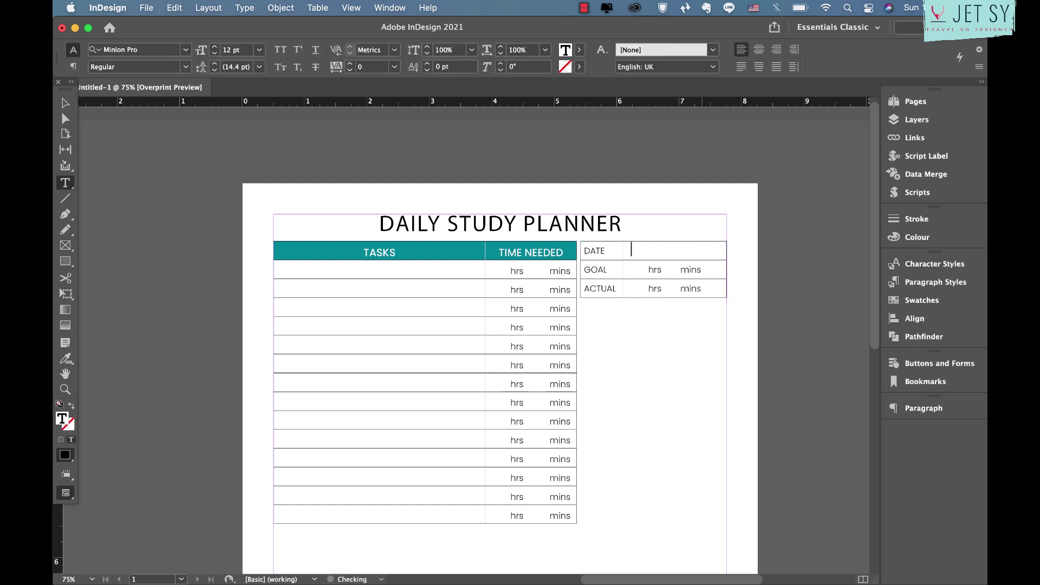
type("/ /")
left_click(639, 249)
left_click(672, 250)
key("Escape")
key("super+shift+a")
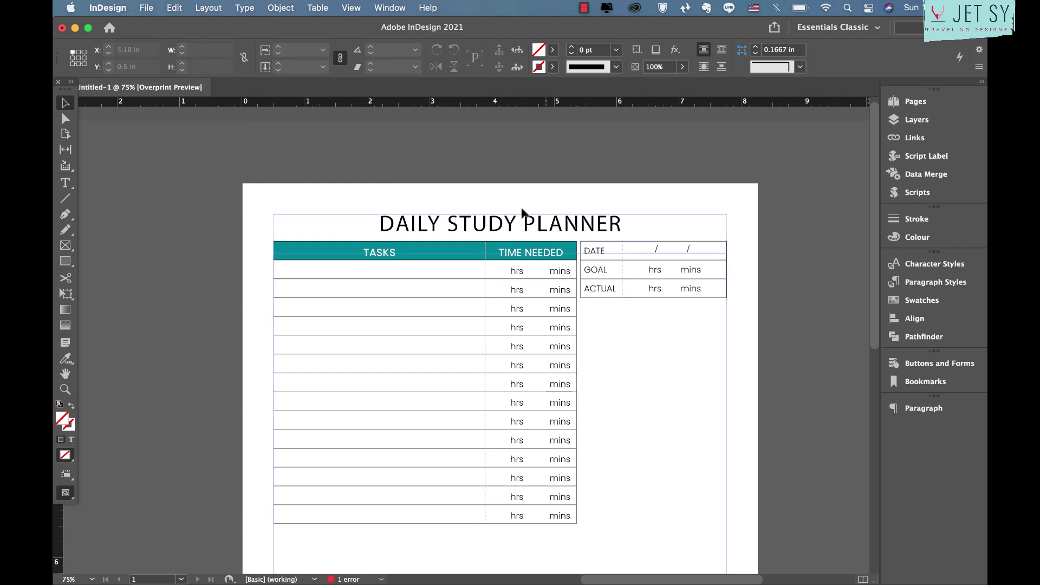
Step: Create a one-column, six-row table below the ACTUAL row, spanning the width of the three-row table
left_click(318, 7)
left_click(342, 28)
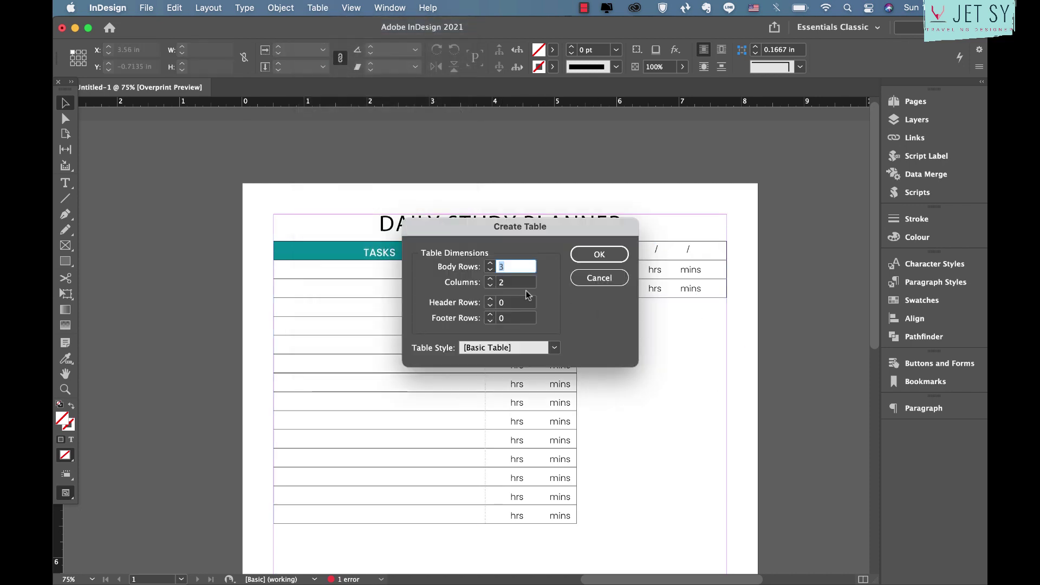
key("Tab")
type("1")
left_click(512, 268)
left_click(596, 256)
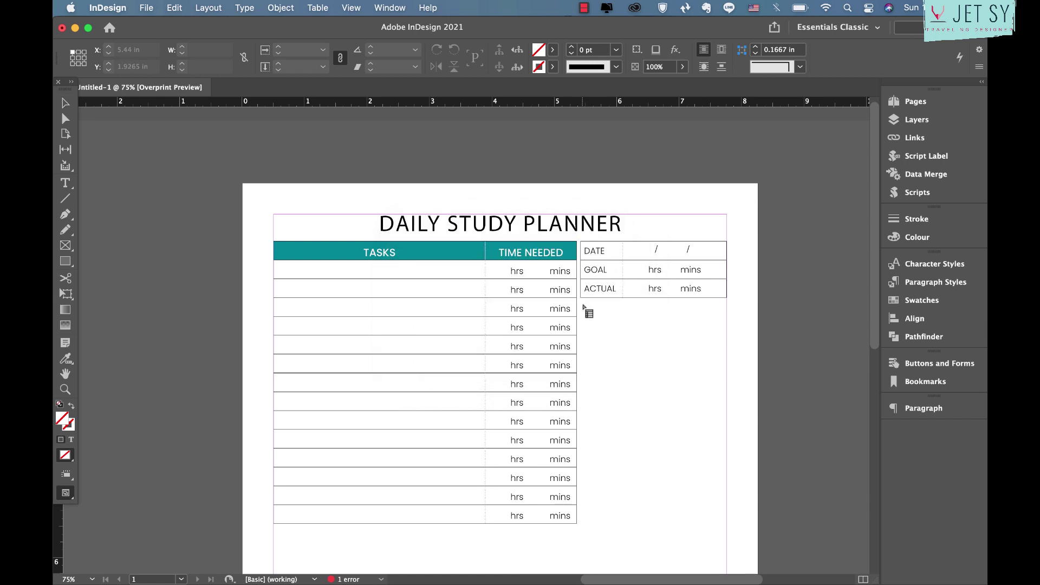
left_click_drag(584, 305, 729, 428)
Step: Insert 6 more rows above the fifth row of the new one-column table
left_click_drag(641, 427, 648, 526)
key("super+z")
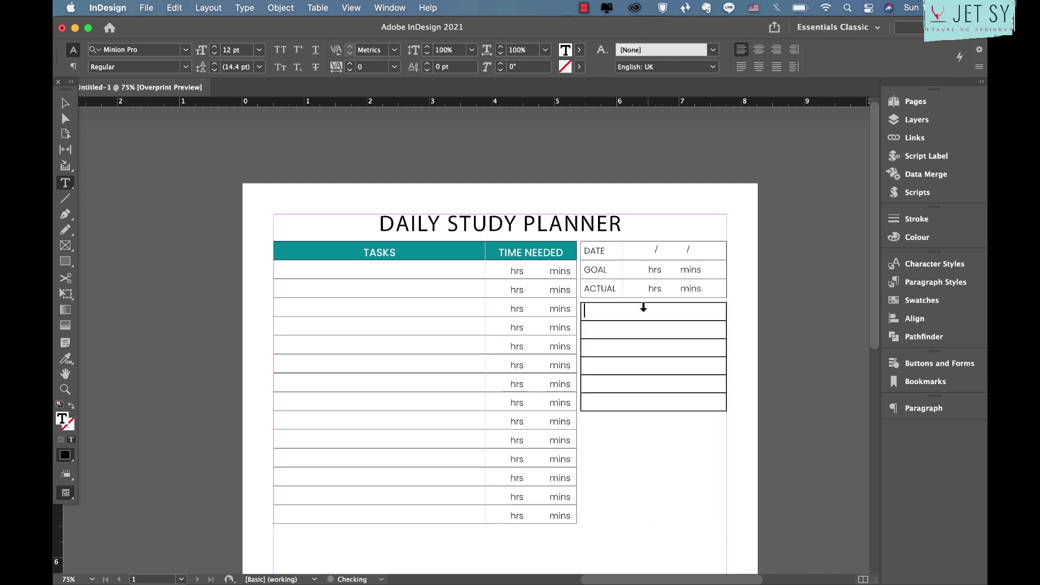
left_click(615, 388)
key("super+9")
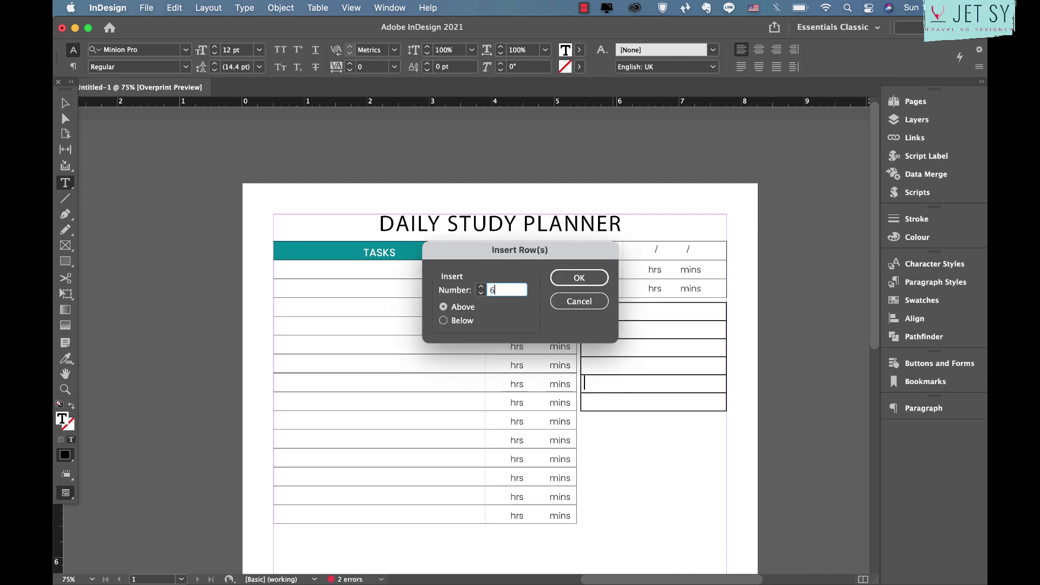
key("Return")
key("Escape")
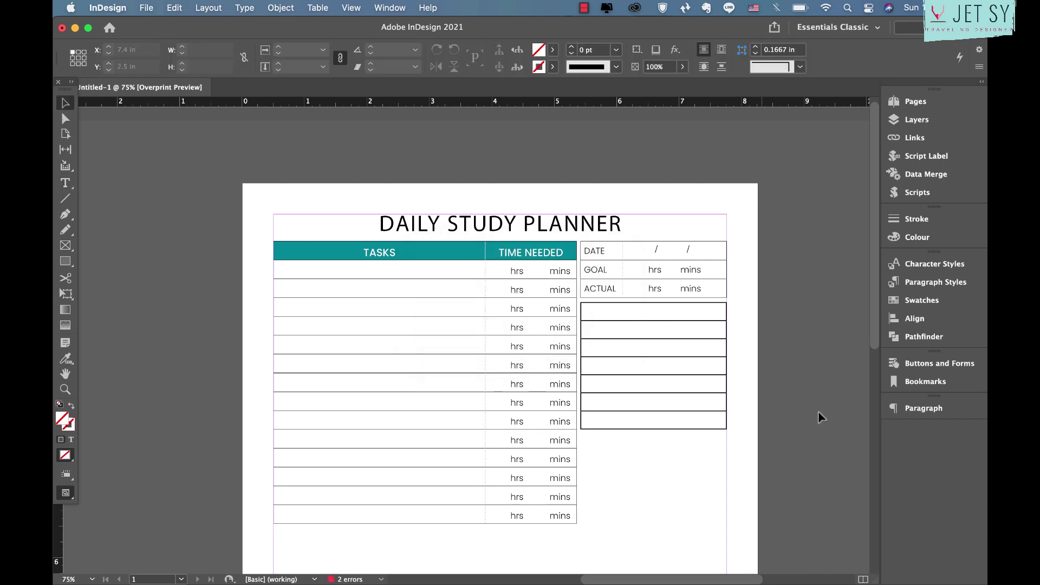
Step: Extend the one-column table's text frame downward to fit all rows and delete the oversized bottom row
left_click_drag(653, 429, 659, 521)
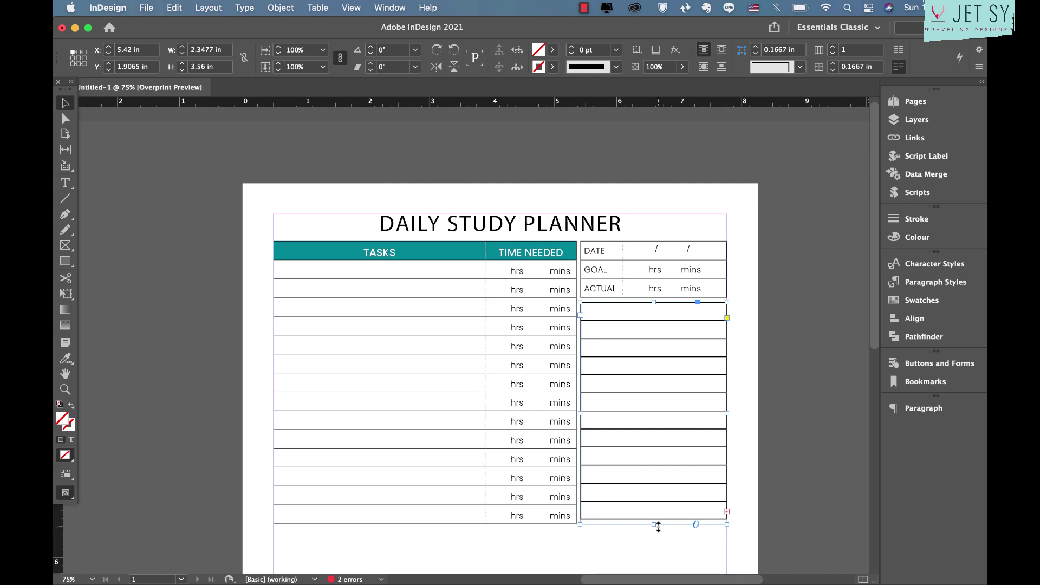
left_click_drag(654, 523, 655, 523)
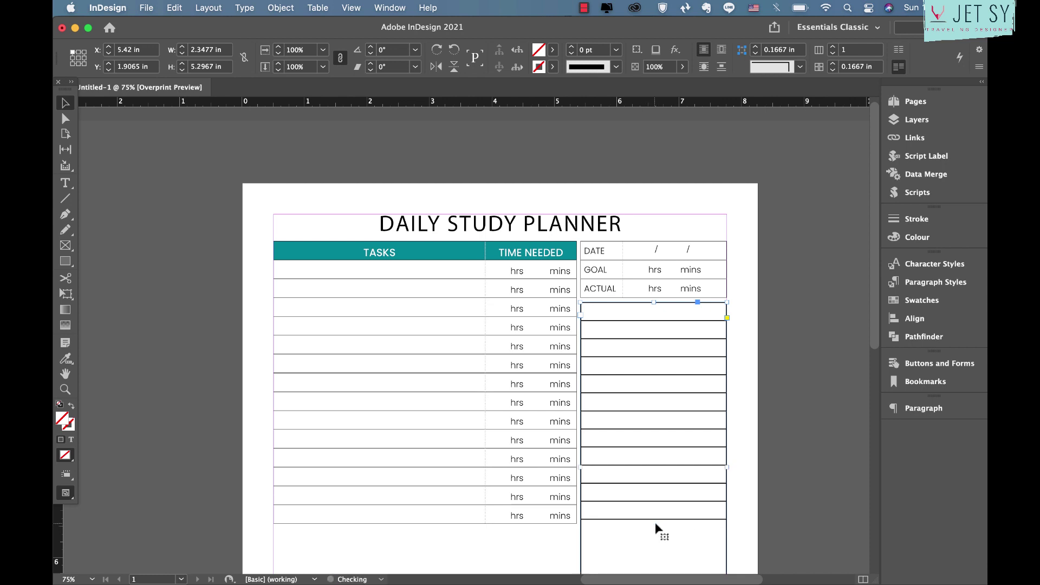
scroll(670, 520, "down", 10)
double_click(631, 255)
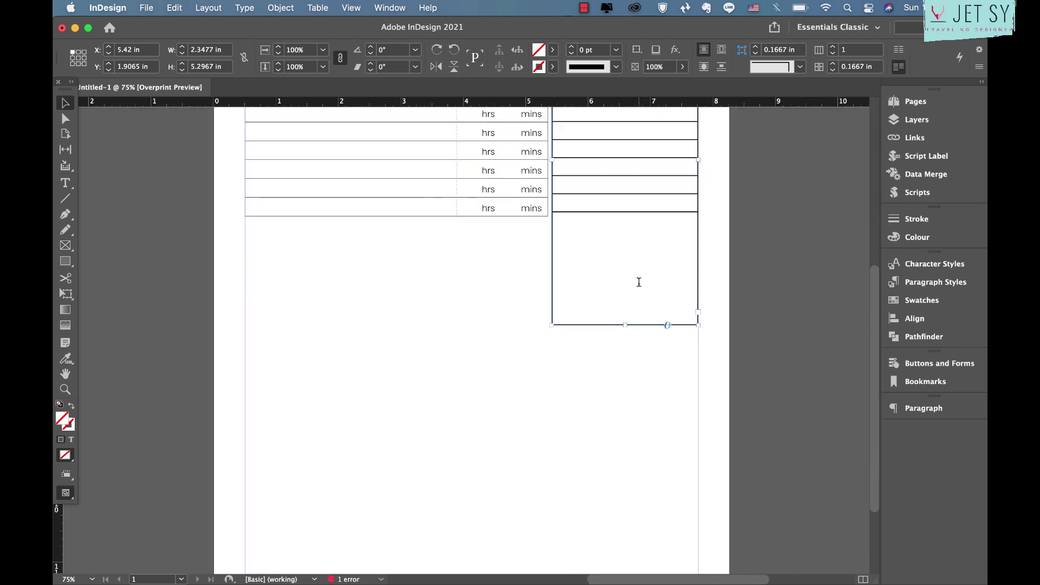
left_click_drag(620, 297, 578, 367)
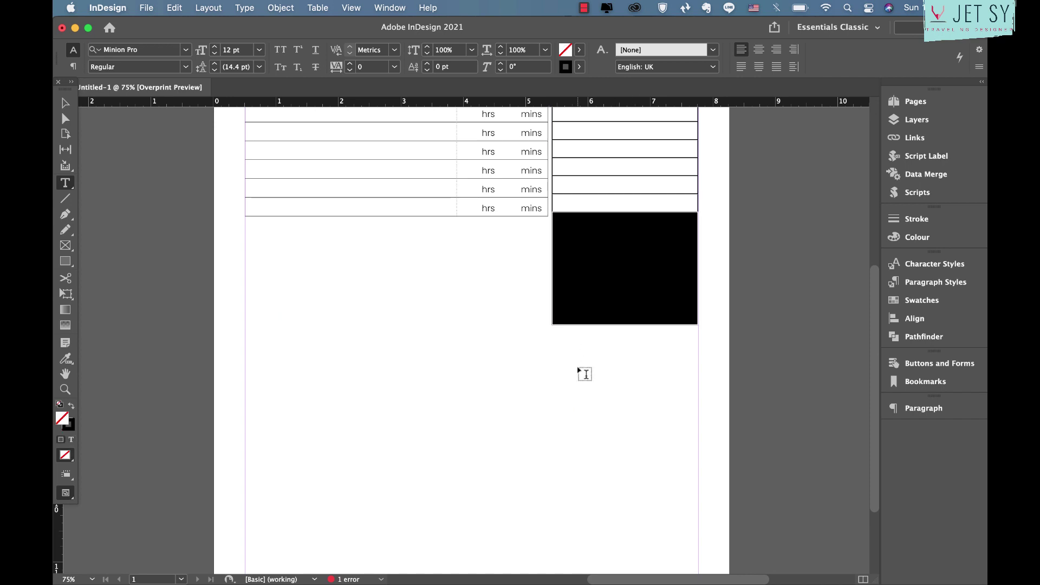
key("super+BackSpace")
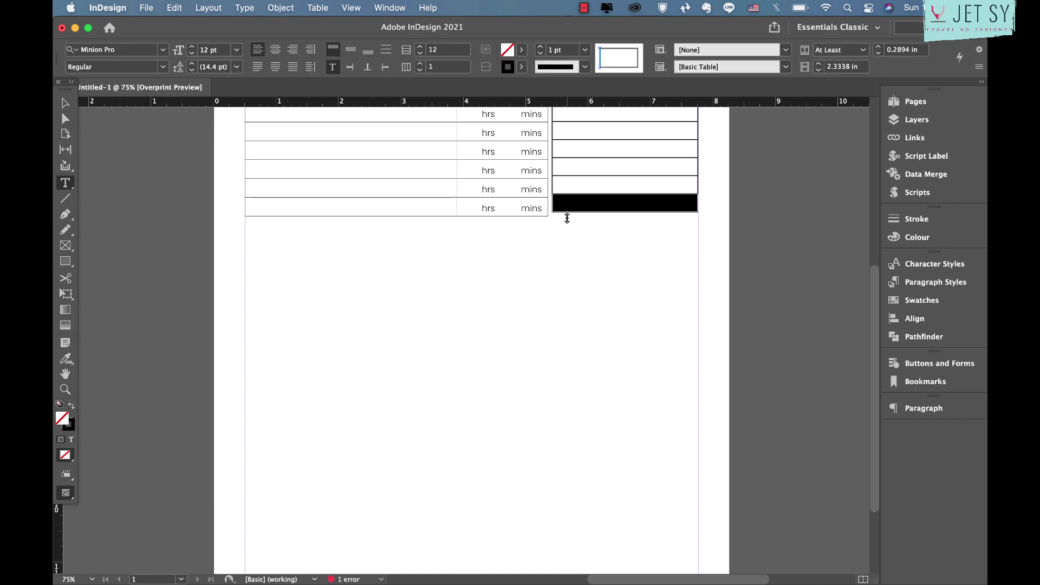
Step: Stretch the one-column table's last row to about 0.36 in to match the tasks table's bottom edge, and distribute all rows evenly
left_click_drag(567, 217, 567, 217)
scroll(567, 217, "up", 5)
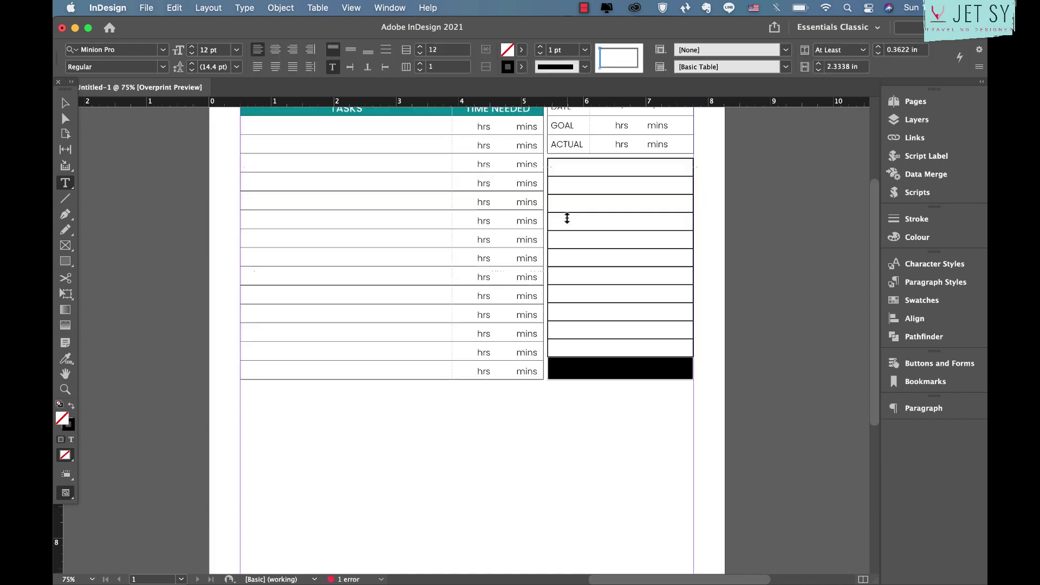
scroll(568, 218, "up", 2)
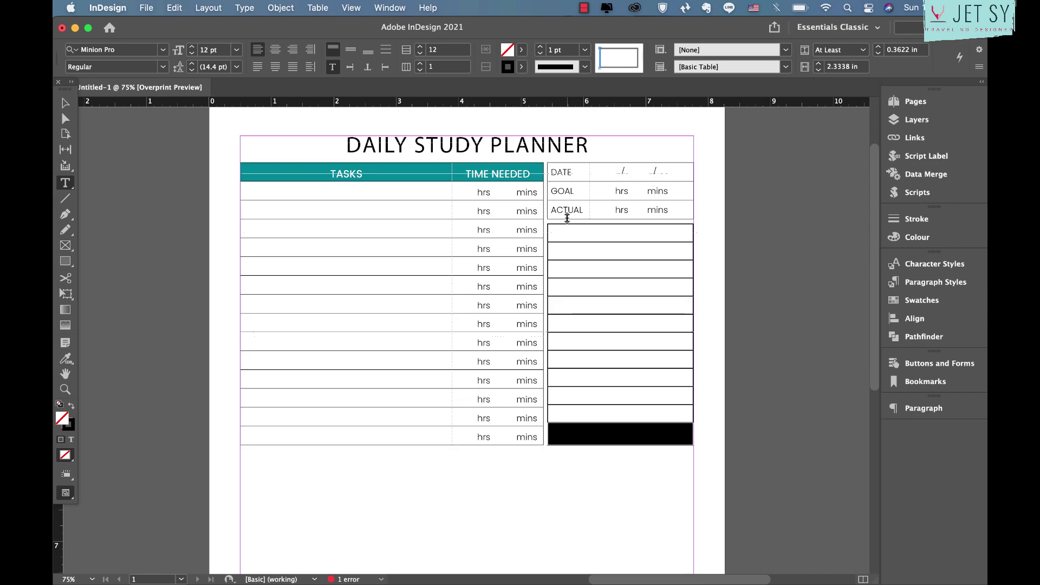
left_click(578, 219)
right_click(578, 228)
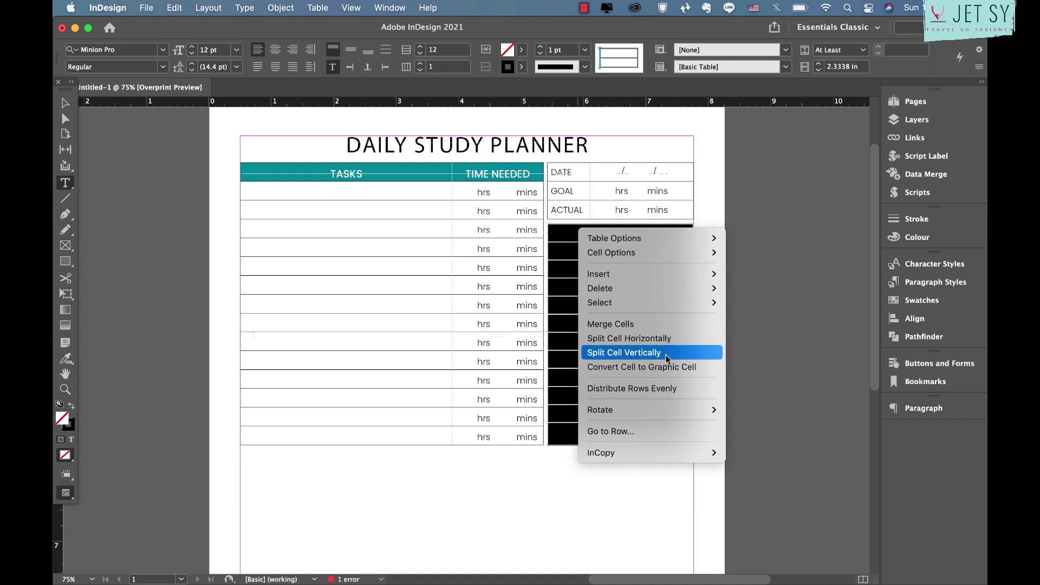
left_click(661, 388)
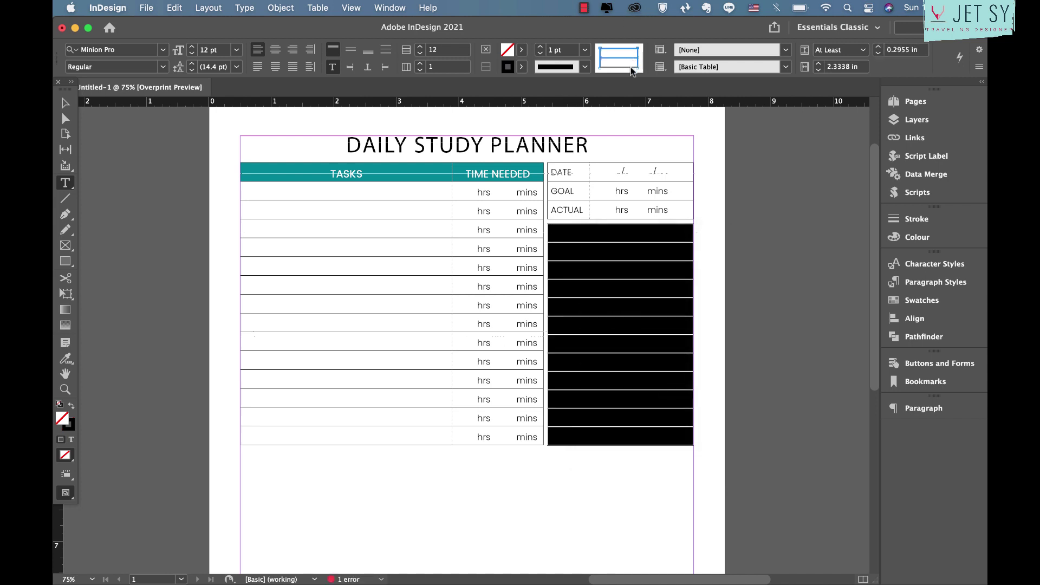
Step: Set the one-column table's cell borders to 0.5 pt and center its cell content horizontally and vertically
left_click(585, 49)
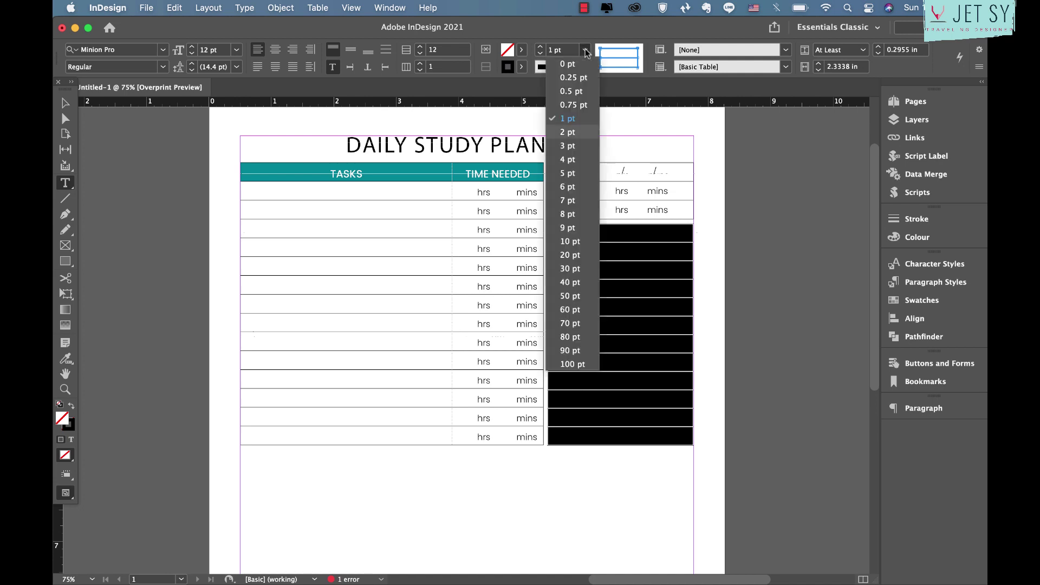
left_click(585, 92)
left_click(275, 50)
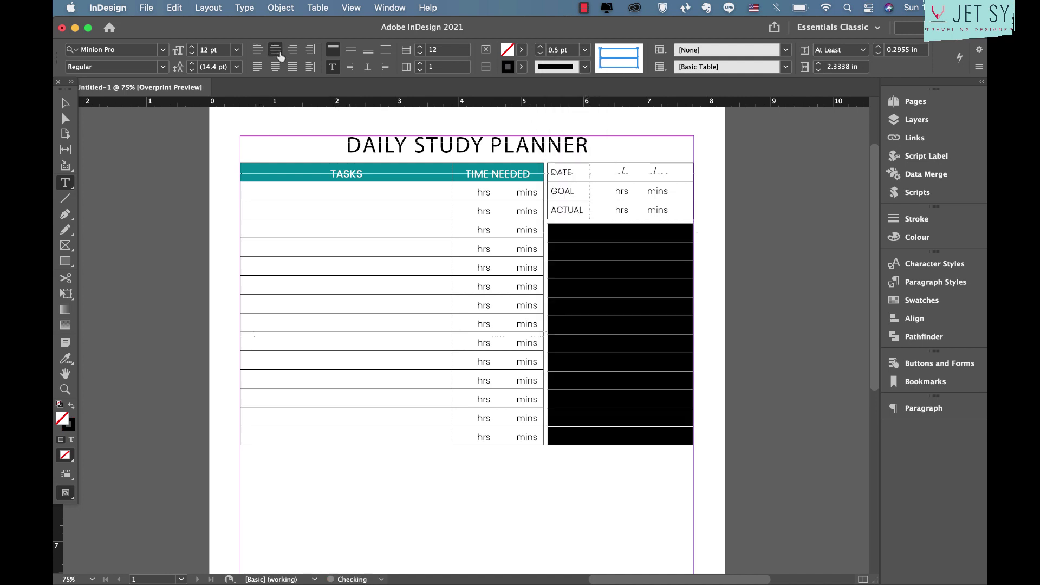
left_click(352, 50)
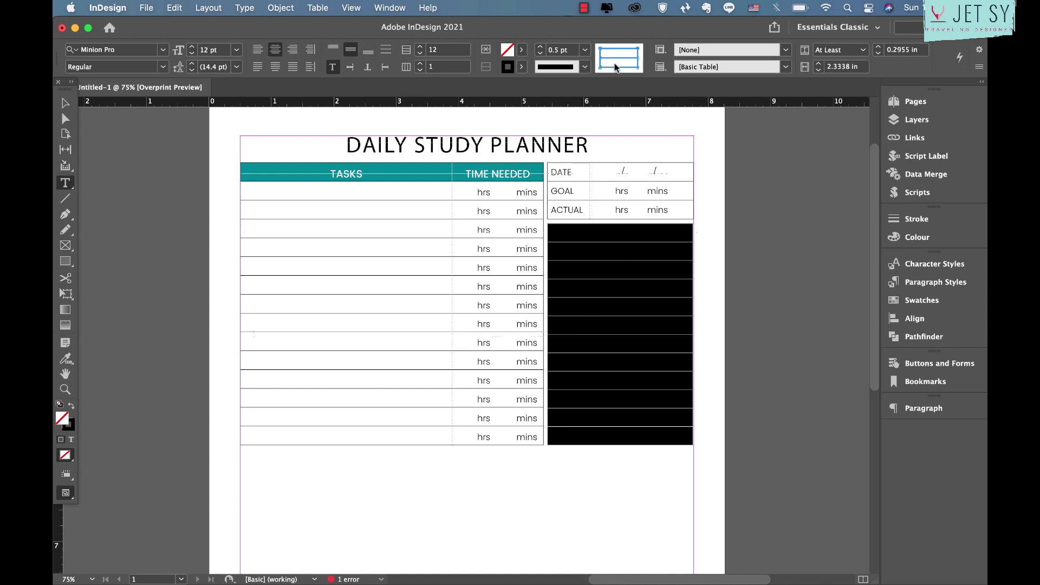
Step: Apply Character Style 2 to all cells of the one-column table
left_click(134, 51)
left_click(940, 264)
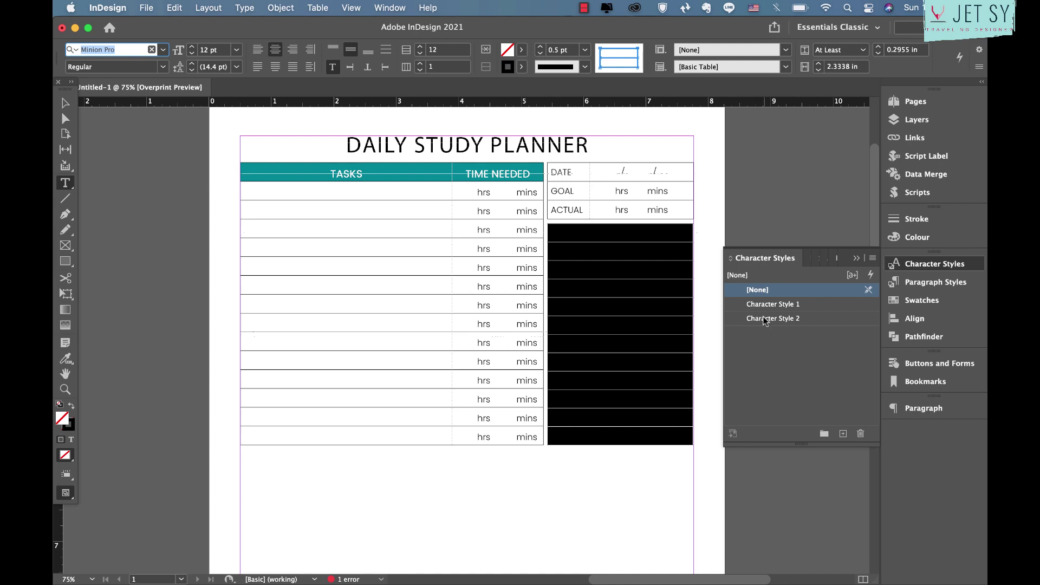
left_click(790, 319)
left_click(856, 260)
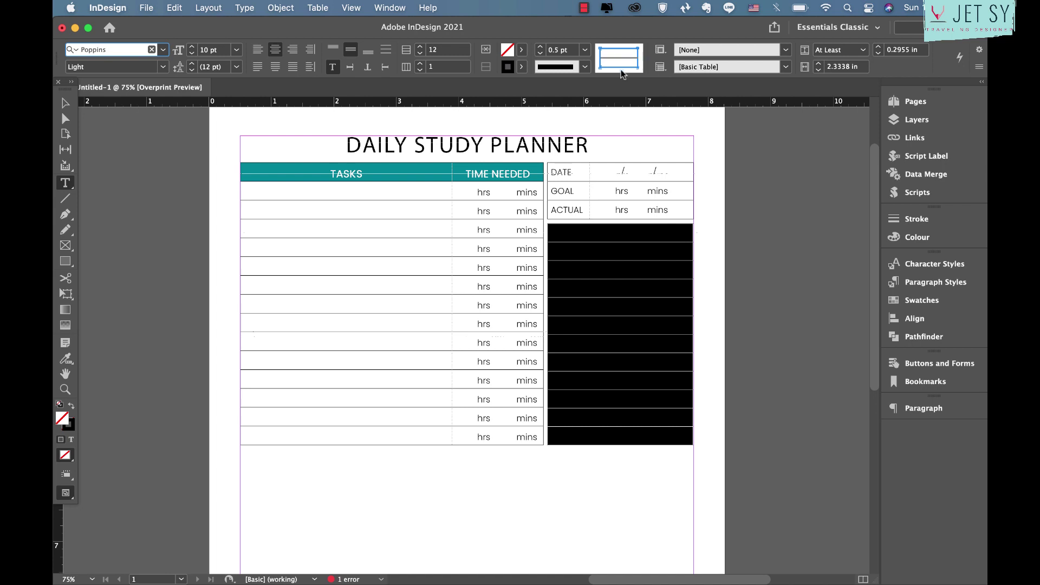
Step: Remove the one-column table's outer side borders and fill its first row with the teal swatch
left_click(521, 66)
left_click(403, 107)
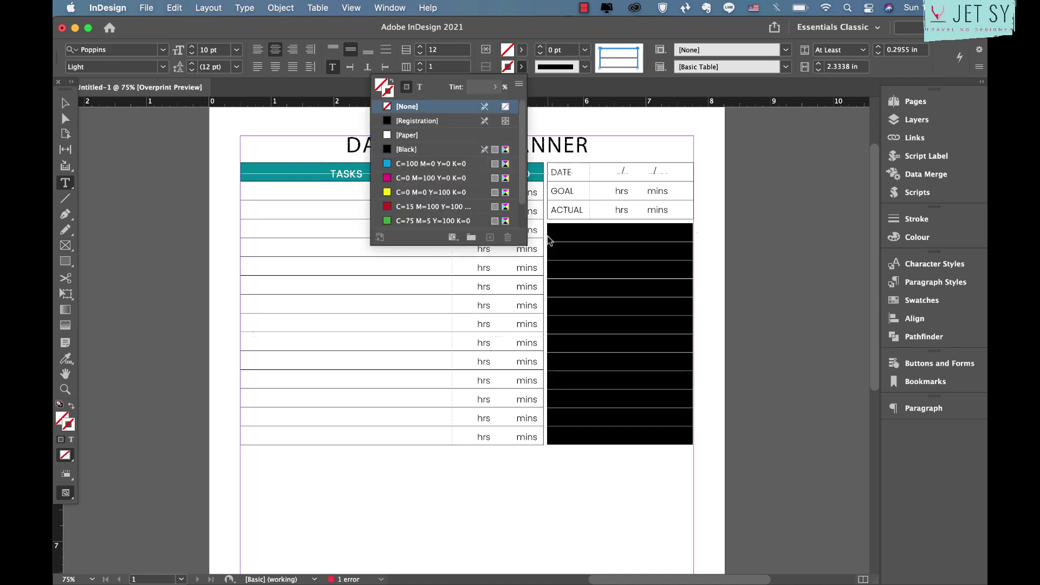
left_click(560, 233)
left_click(521, 52)
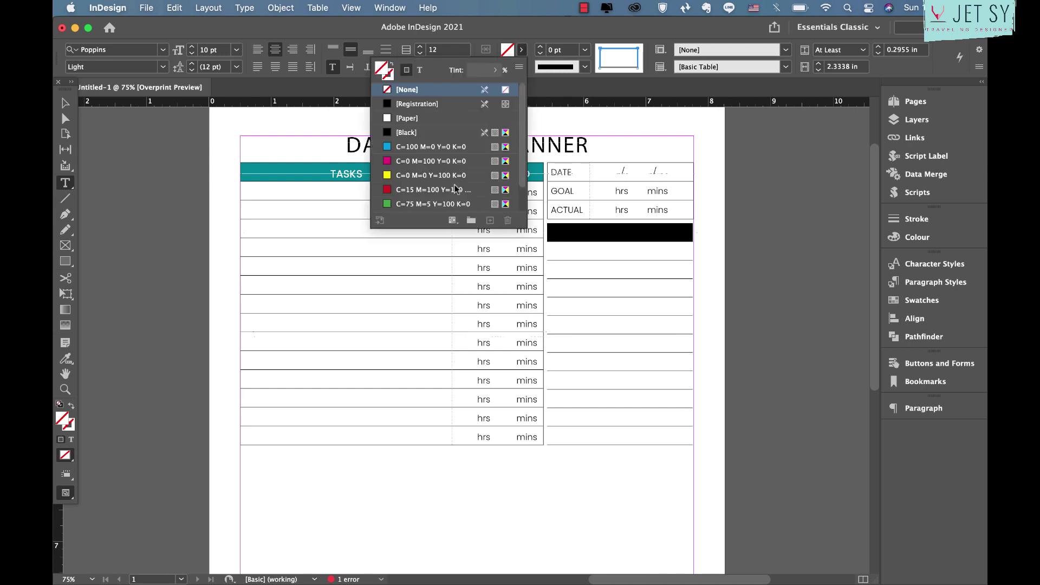
scroll(457, 190, "down", 1)
left_click(414, 204)
left_click(639, 222)
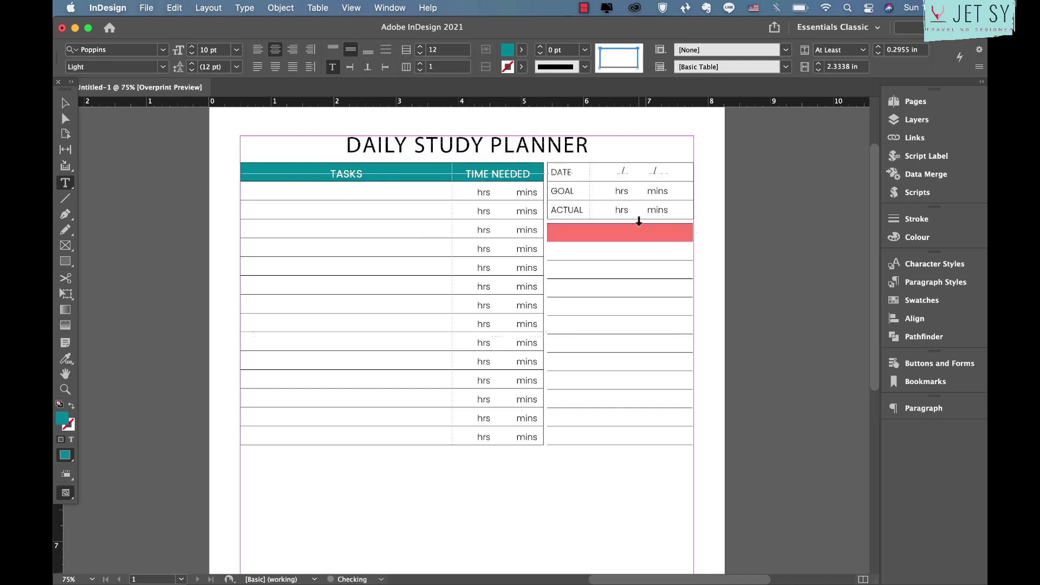
Step: Apply Character Style 1 to the teal header cell of the one-column table
left_click(620, 232)
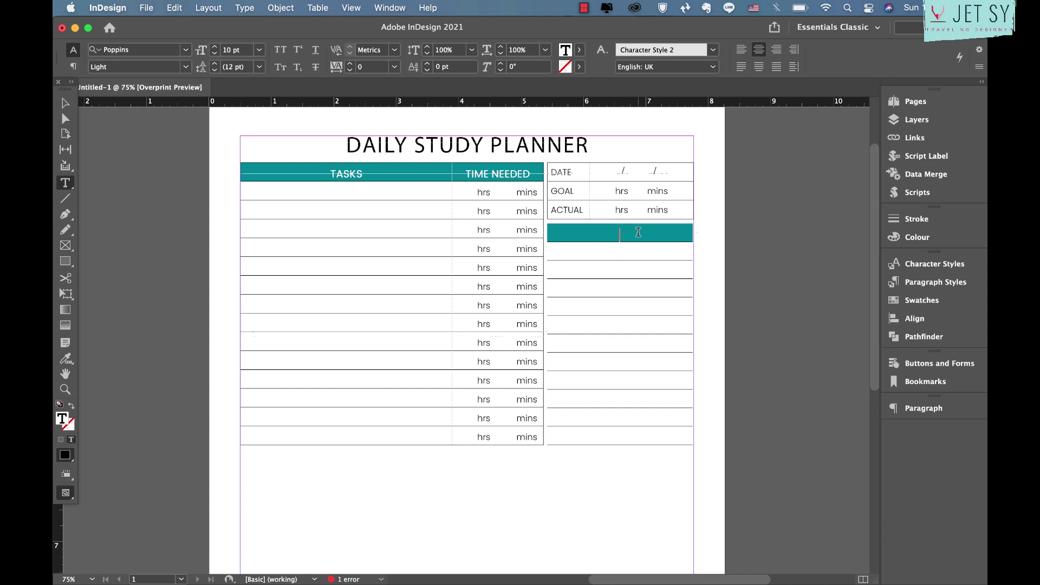
left_click(935, 264)
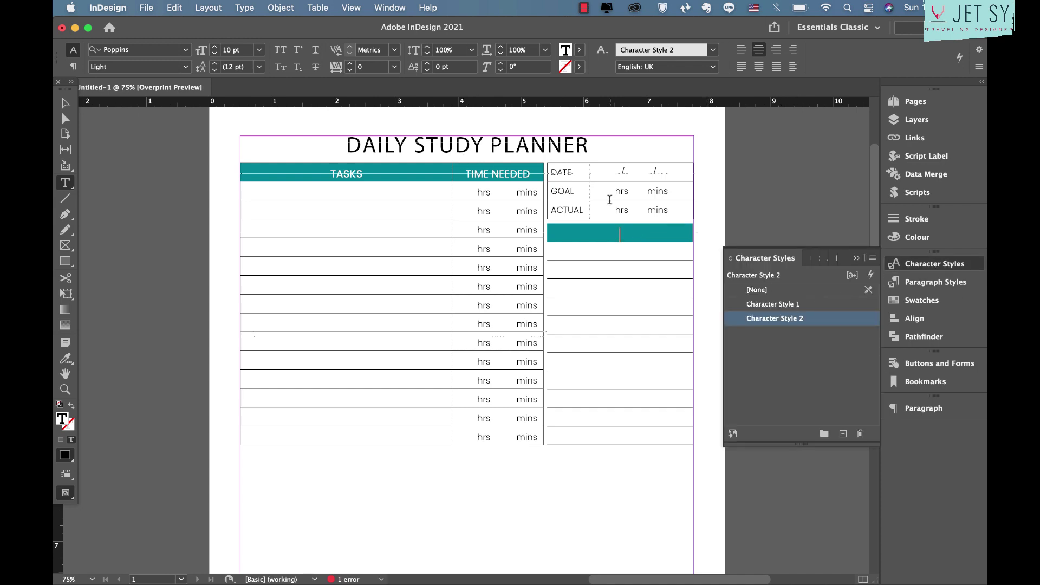
left_click(542, 230)
left_click(773, 304)
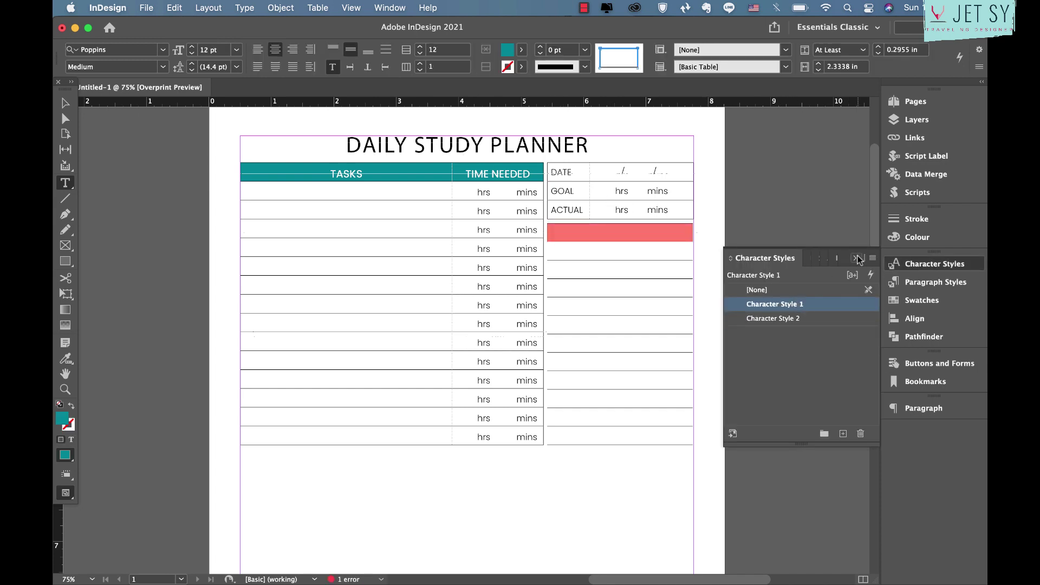
Step: Enter SUBJECT/CHAPTER/TOPIC in the one-column table's teal header cell
left_click(591, 230)
type("subj")
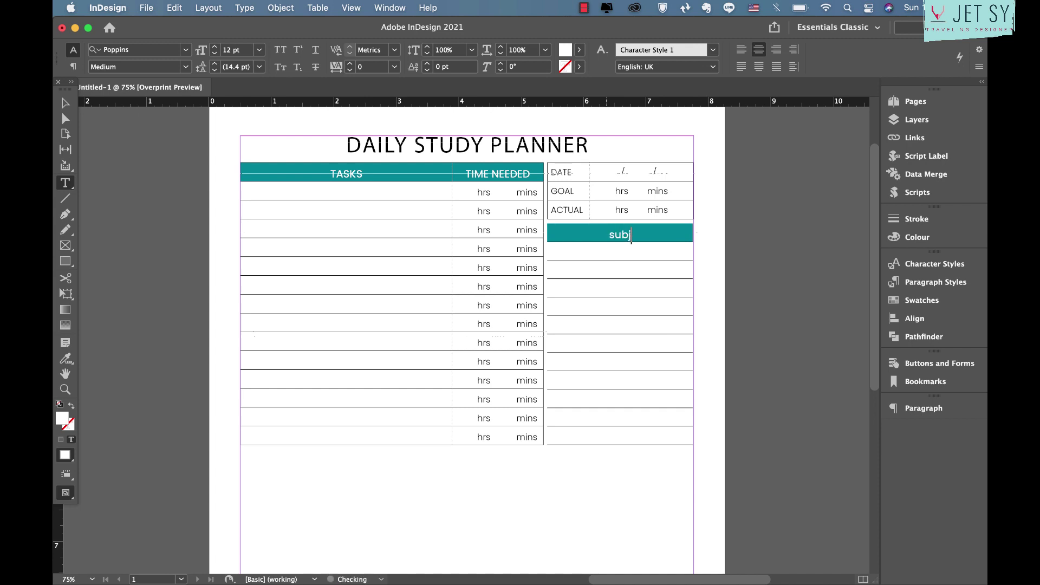
type("ubj")
key("BackSpace")
type("ject/chapter/topic")
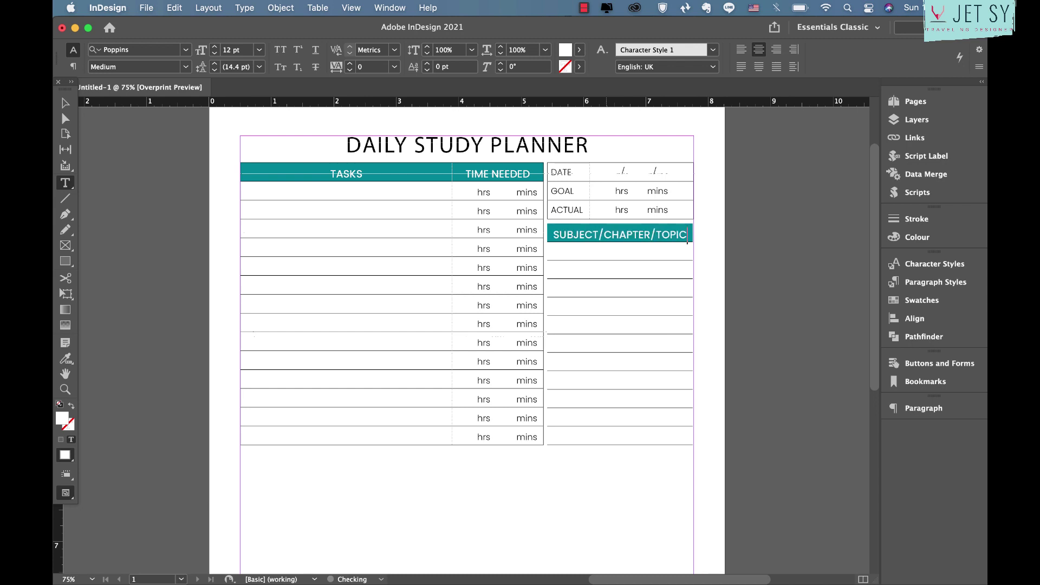
Step: Align the text to the top of the cell in the SUBJECT/CHAPTER/TOPIC header and the tasks table's header row
key("Escape")
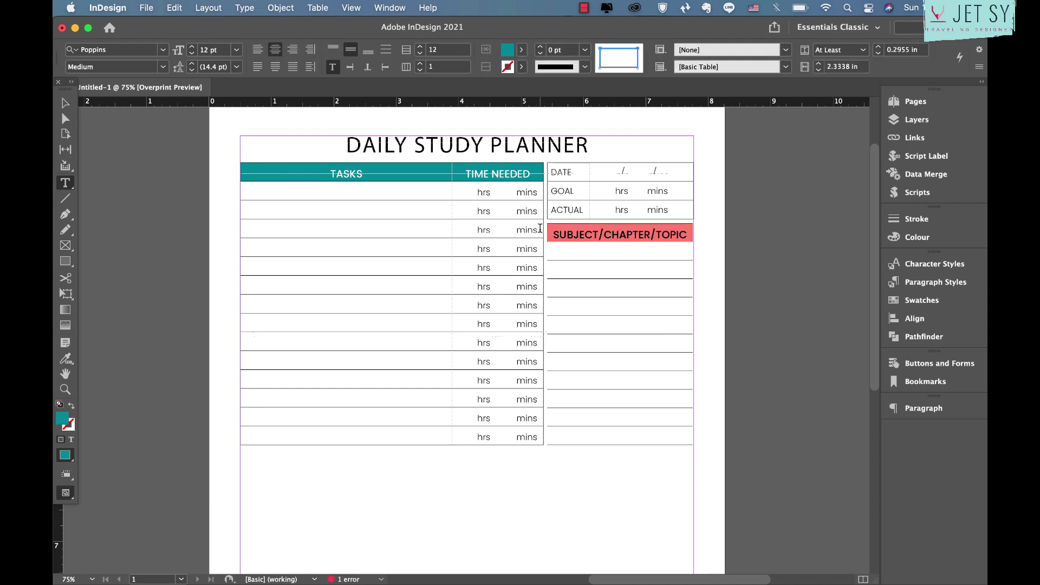
left_click(333, 49)
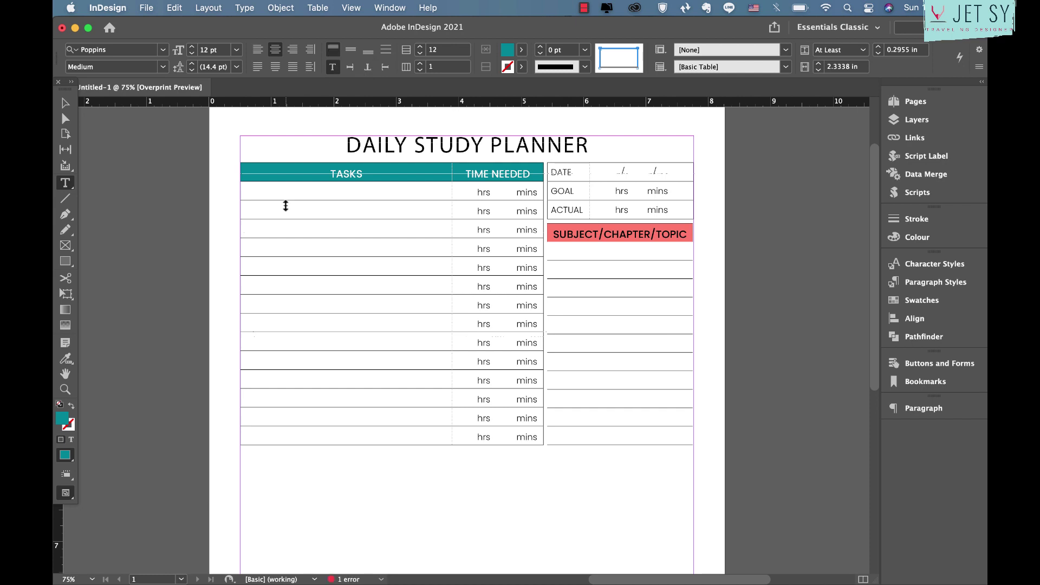
left_click(236, 170)
left_click(335, 53)
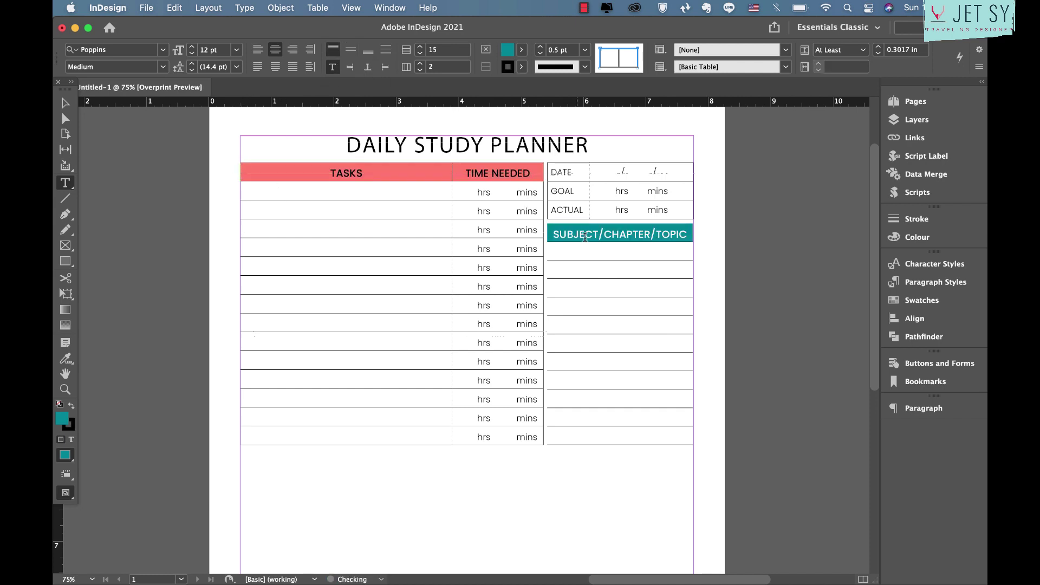
left_click(636, 287)
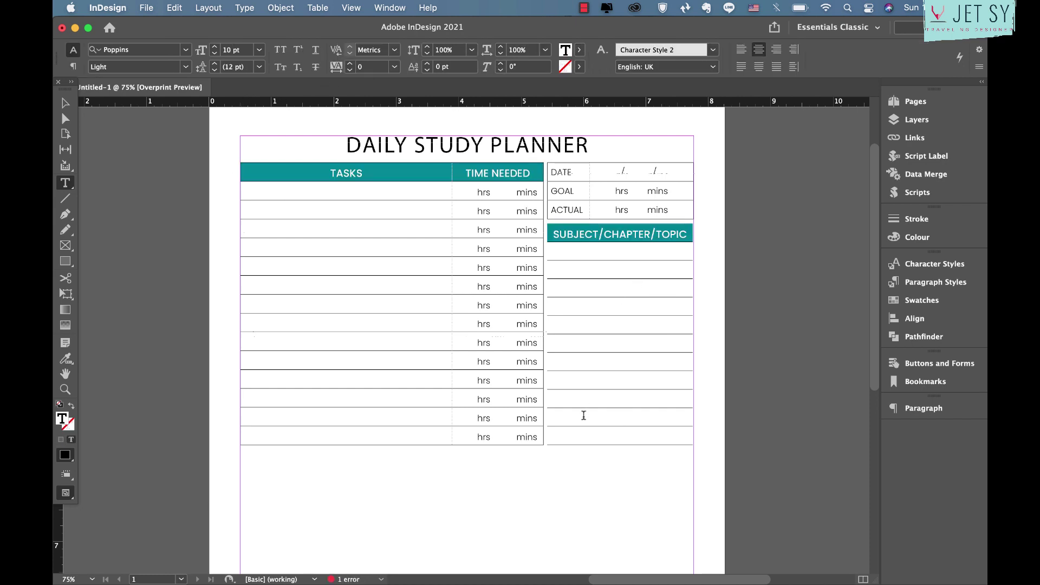
Step: Fit the SUBJECT/CHAPTER/TOPIC table's frame to its content and duplicate the table directly below the original
scroll(583, 415, "down", 5)
key("Escape")
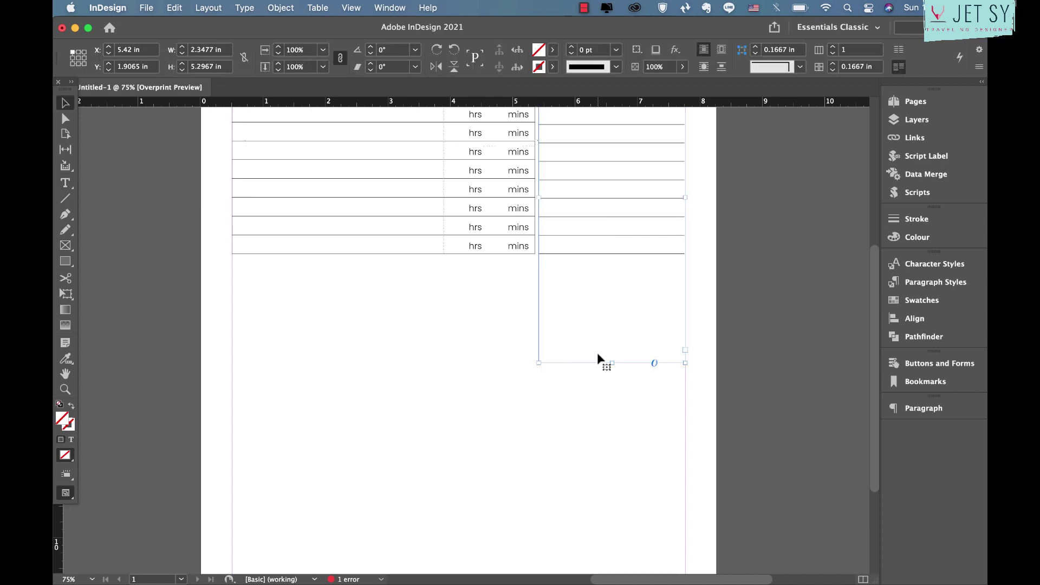
double_click(611, 362)
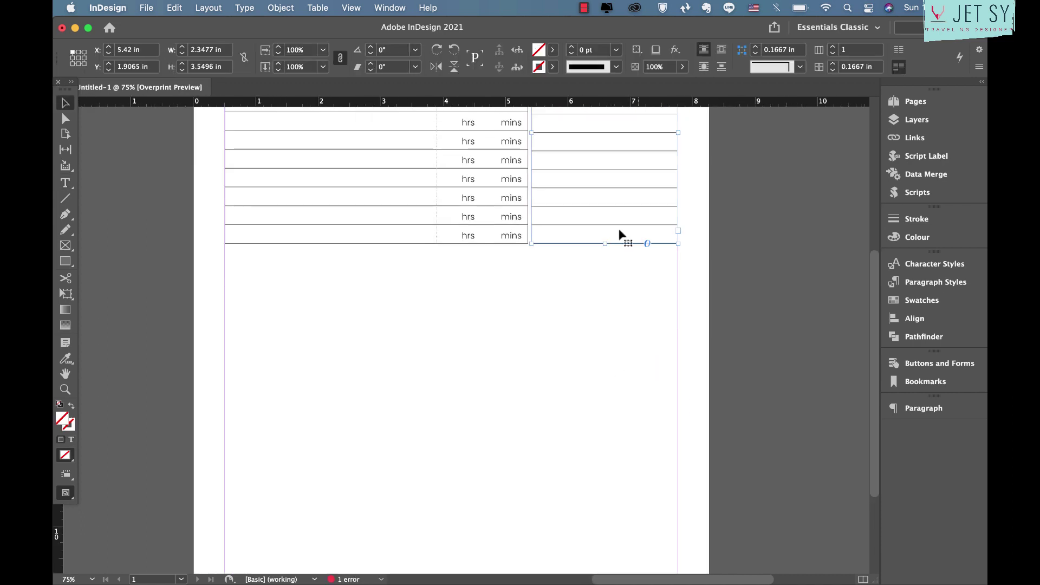
left_click_drag(621, 162, 624, 364)
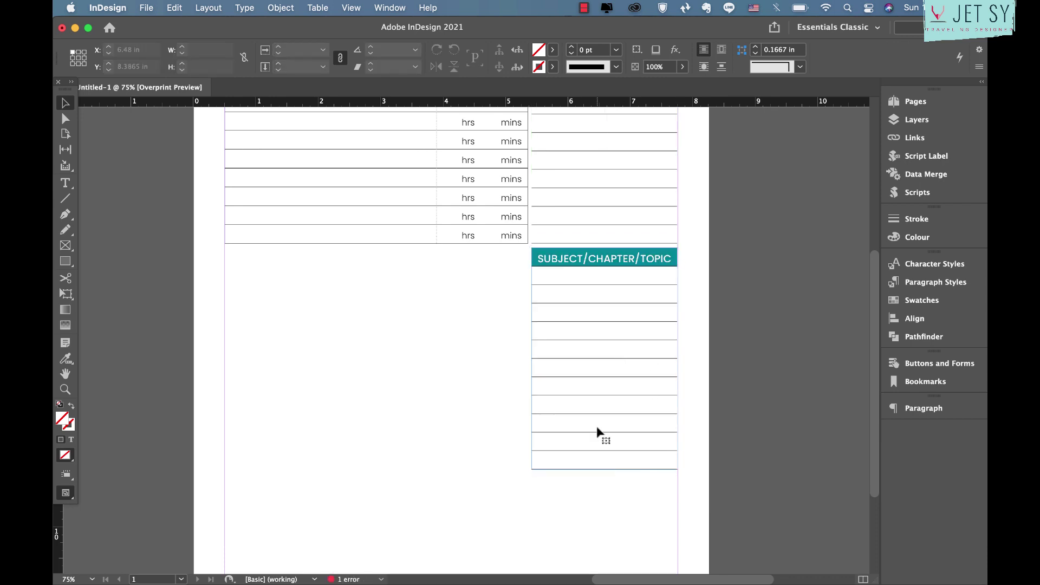
Step: Delete the last two rows of the duplicated SUBJECT/CHAPTER/TOPIC table
scroll(596, 426, "down", 2)
double_click(581, 326)
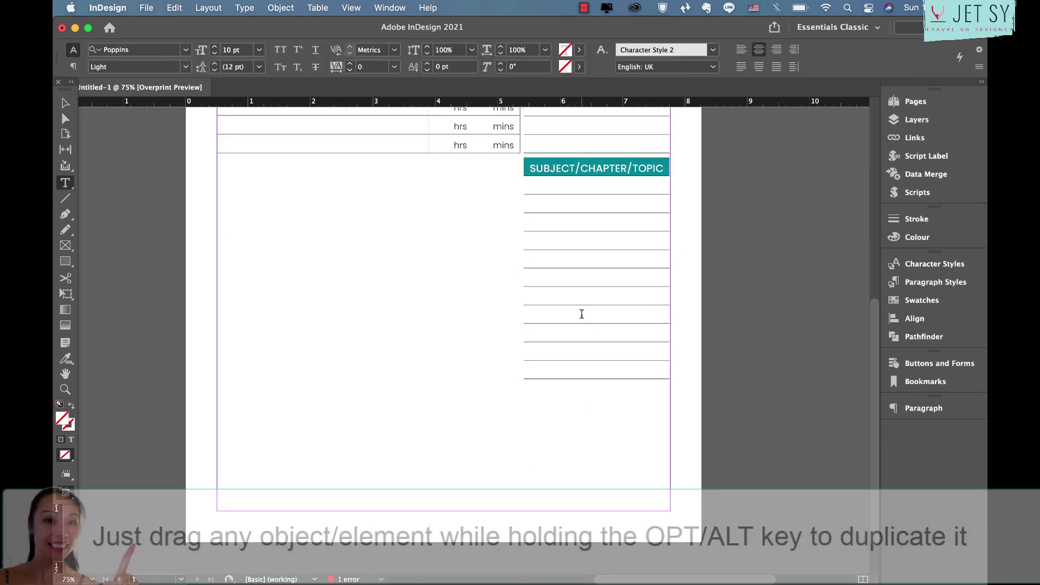
left_click_drag(581, 351, 582, 377)
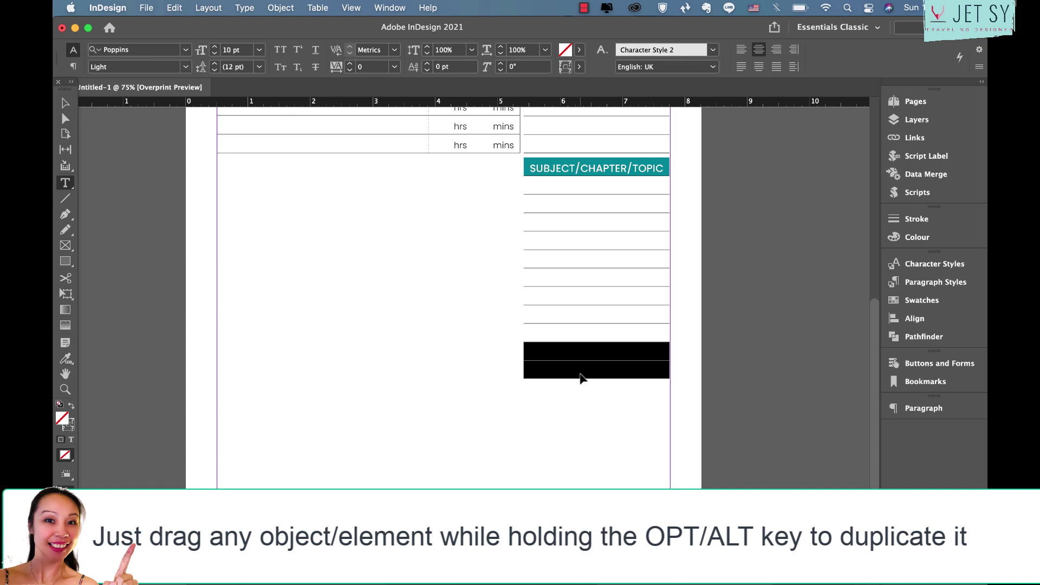
key("super+BackSpace")
Step: Duplicate the shortened one-column table below itself and change the new copy's header to NOTES
left_click(65, 103)
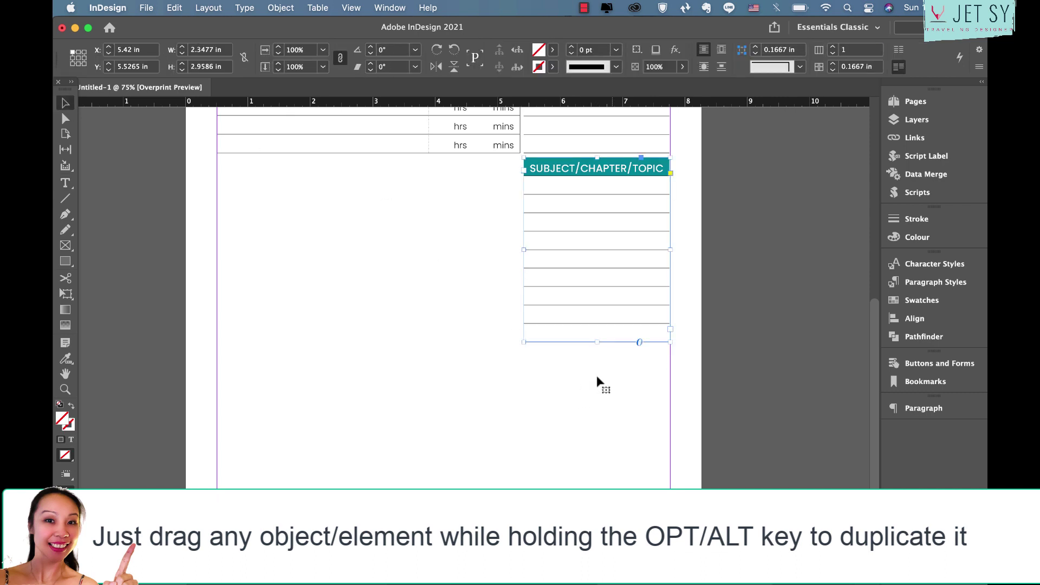
left_click_drag(604, 166, 610, 362)
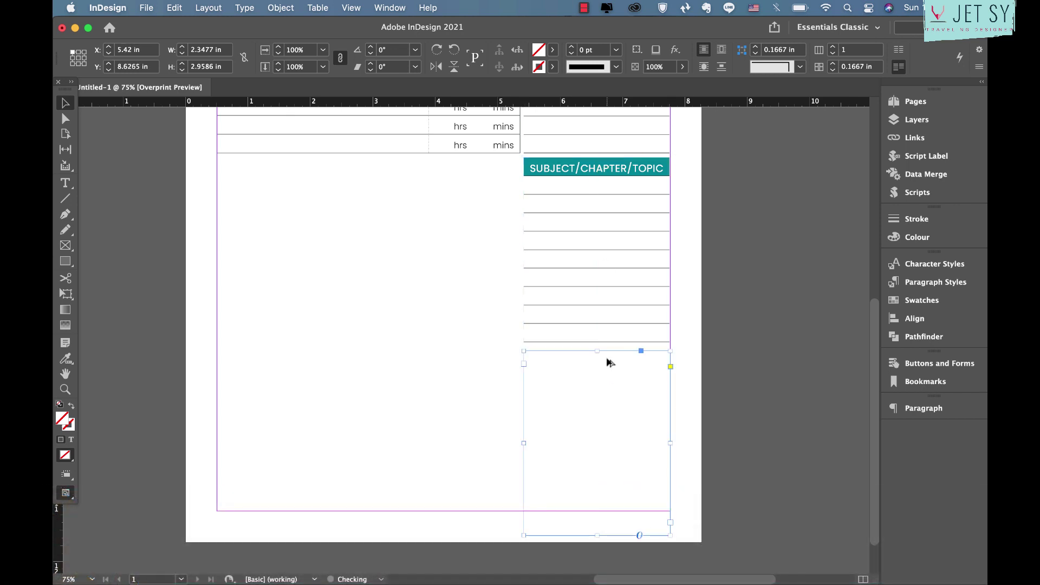
double_click(555, 366)
double_click(552, 362)
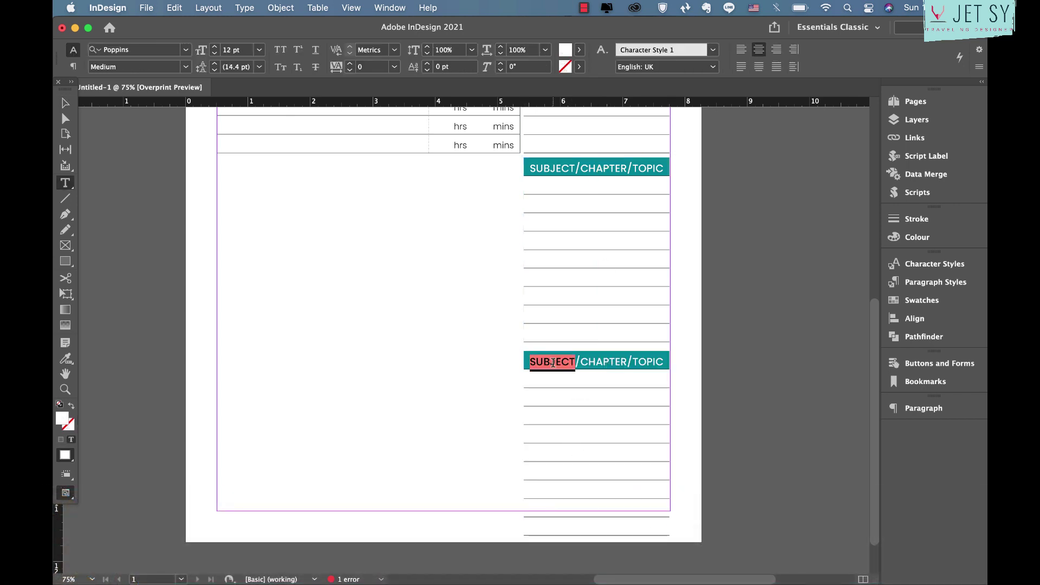
triple_click(553, 363)
type("NOTE")
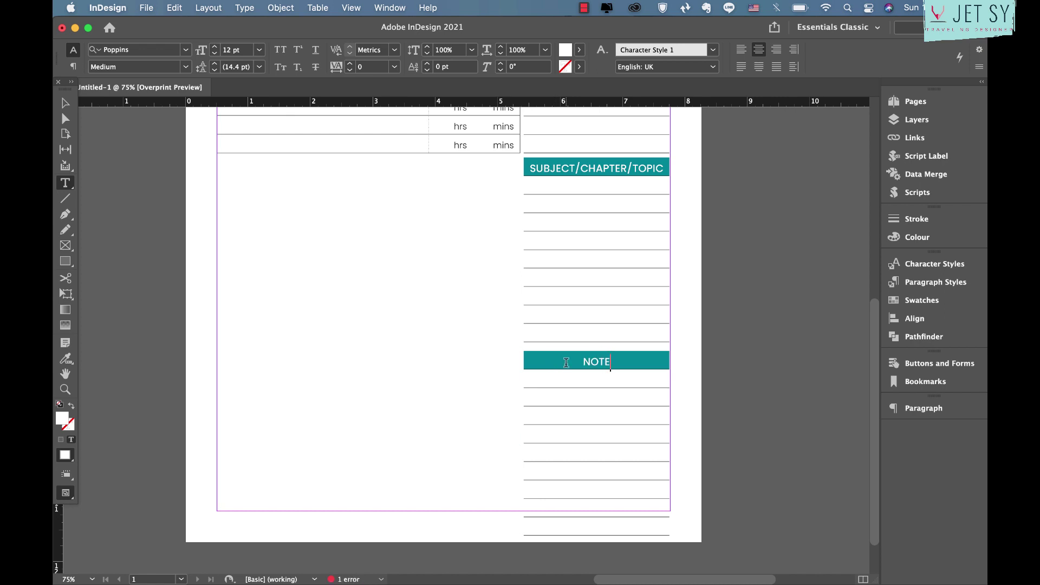
type("S")
Step: Delete all rows below the NOTES header and stretch the remaining cell to the page's bottom margin, about 2.56 in high
left_click_drag(599, 378, 615, 547)
key("super+BackSpace")
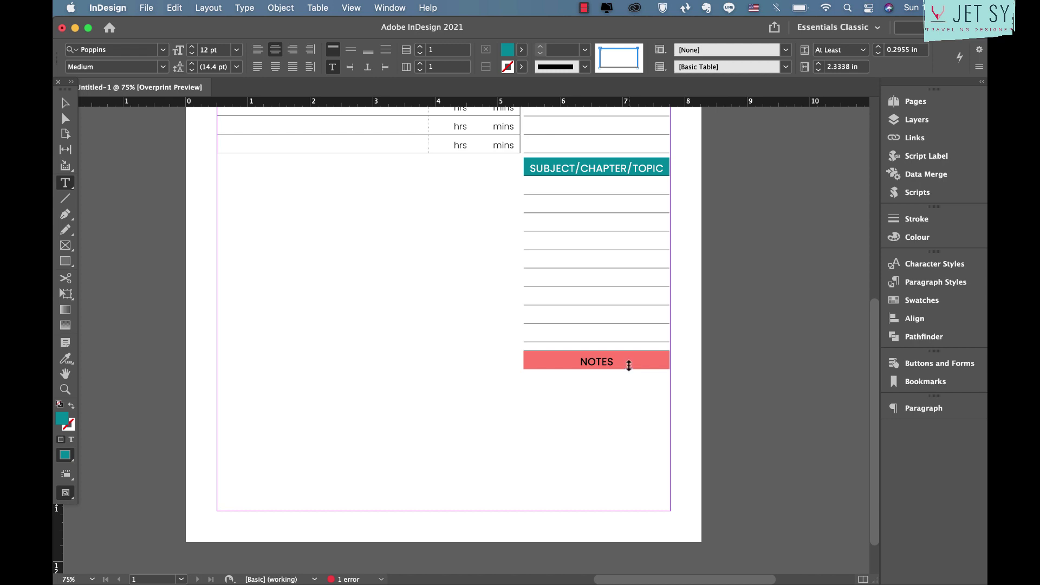
left_click_drag(629, 369, 628, 510)
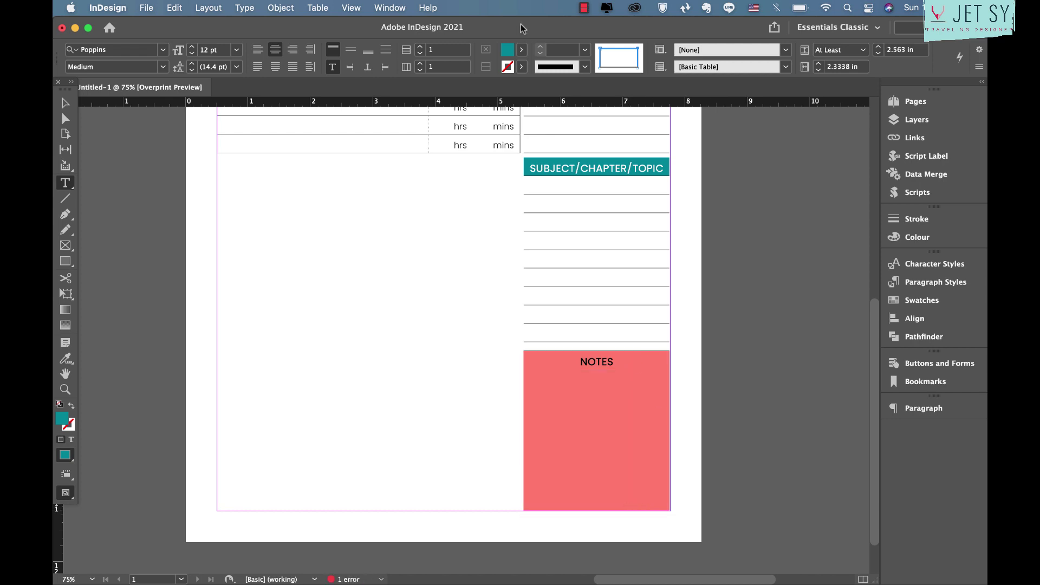
Step: Set the tint of the NOTES cell's teal fill to 10%
left_click(522, 49)
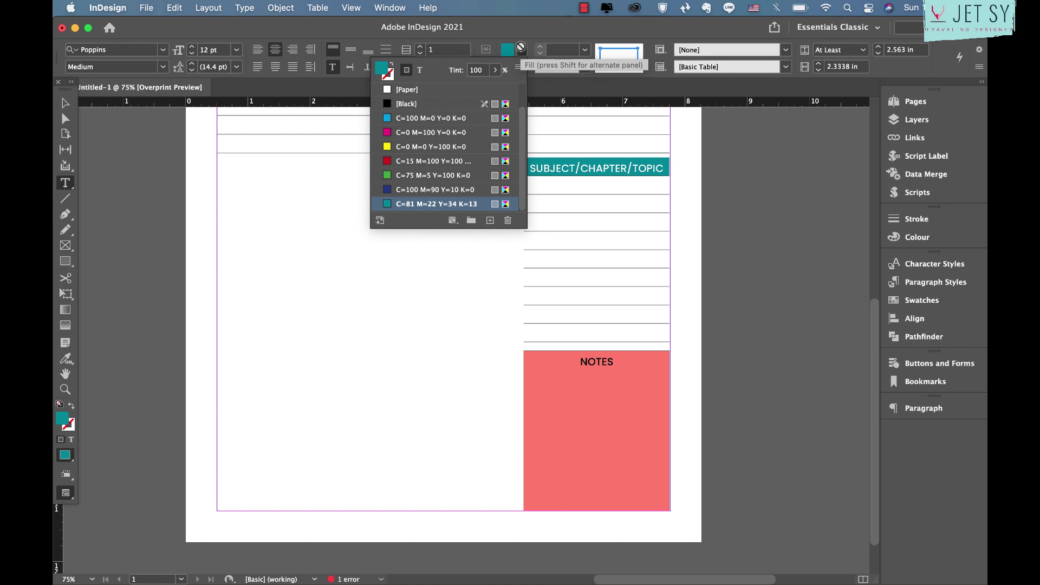
left_click(495, 70)
double_click(480, 71)
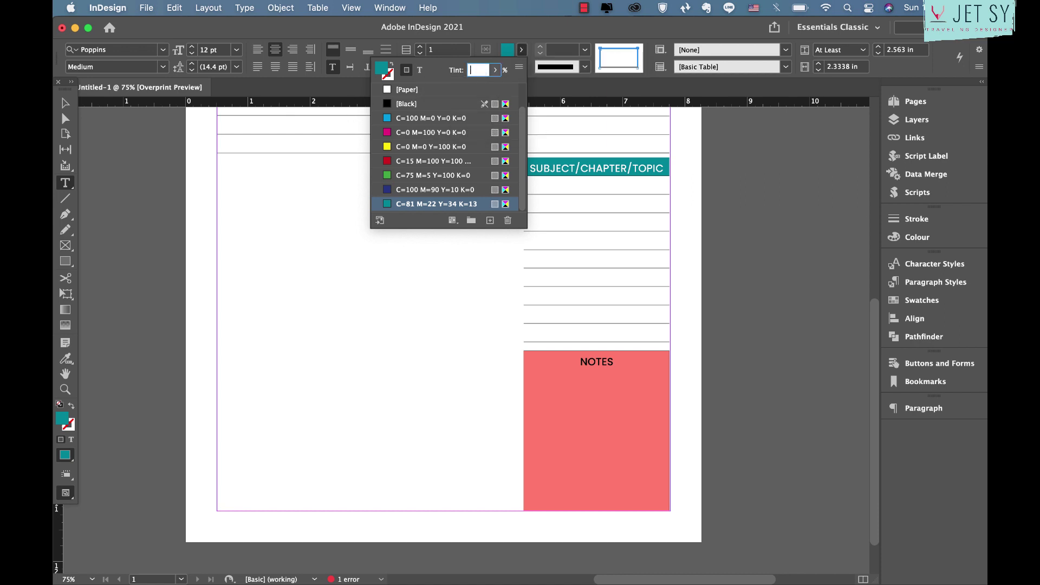
type("10")
key("Return")
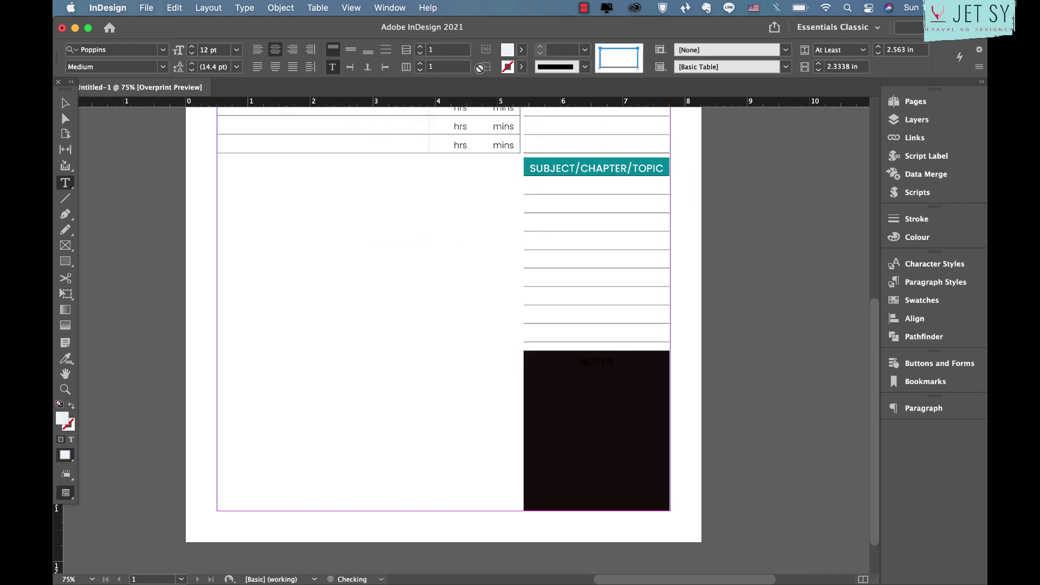
Step: Change the NOTES text color to [Black] and its font size to 9 pt
left_click(623, 398)
key("super+a")
left_click(579, 49)
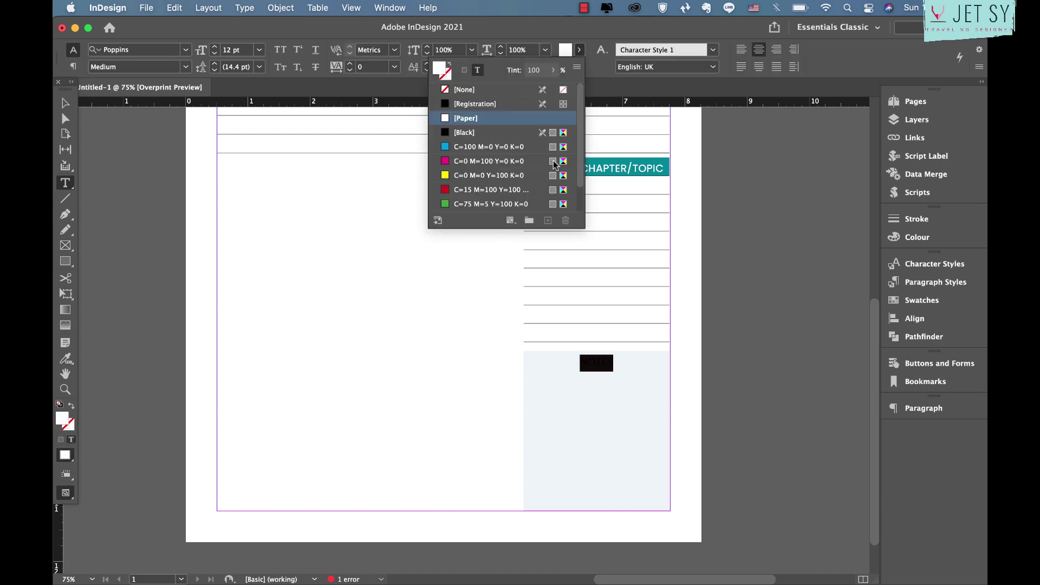
left_click(457, 132)
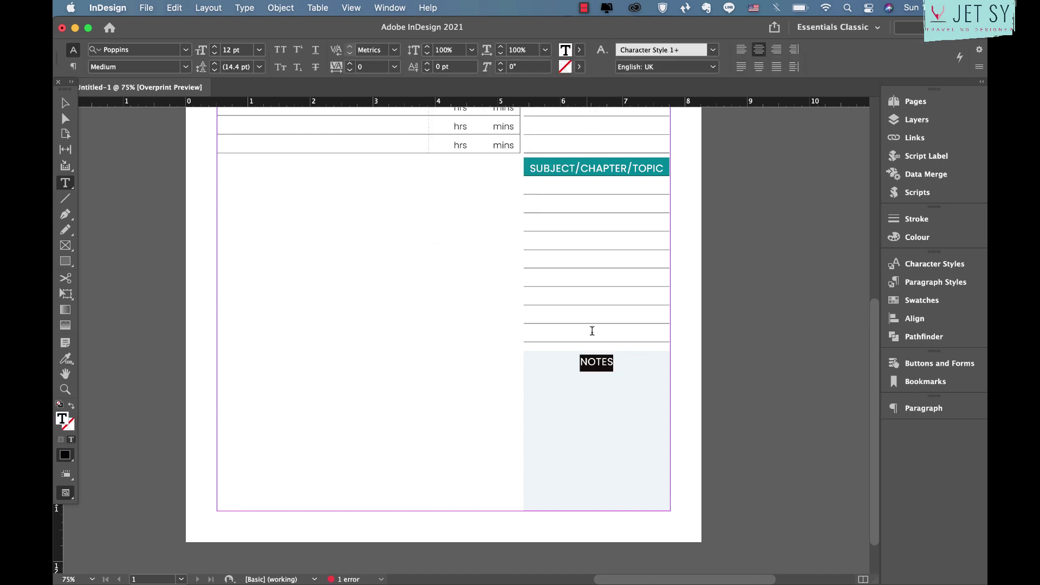
left_click(215, 51)
left_click(215, 51)
left_click(216, 52)
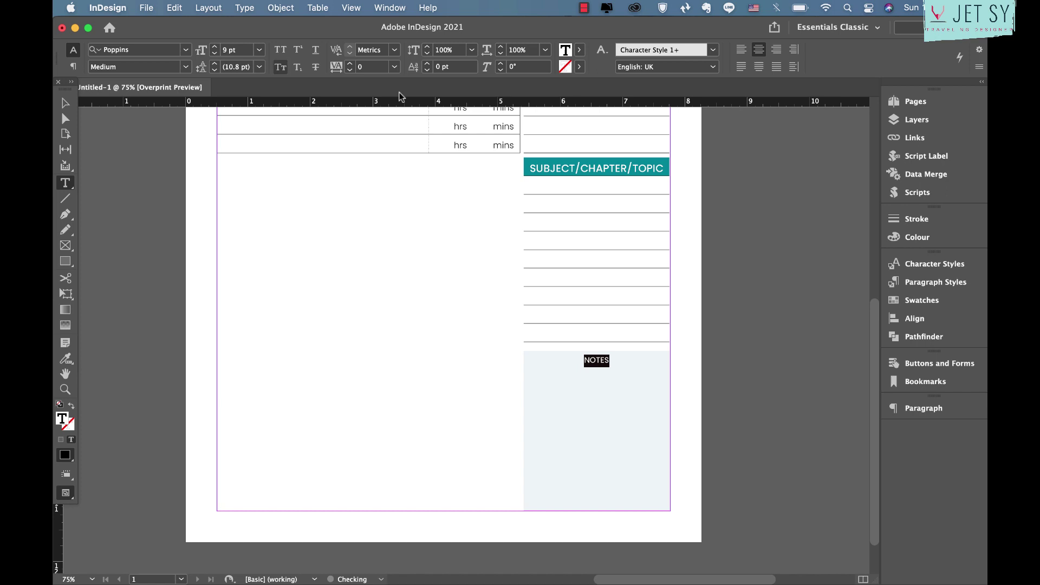
Step: Replace the header text of the one-column table above NOTES with STUDY MATERIALS
triple_click(605, 172)
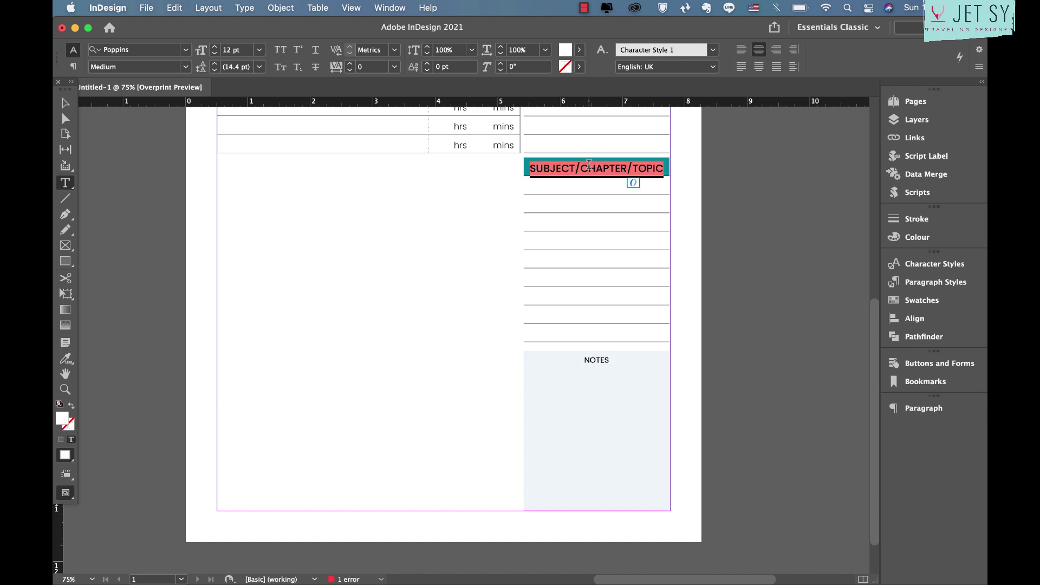
type("STUDY MATERIALS")
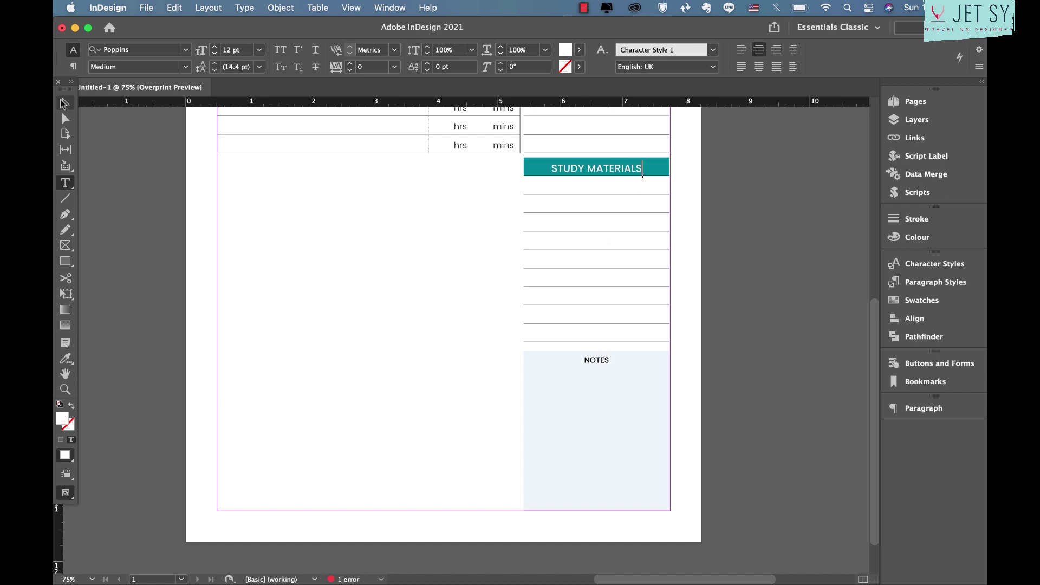
Step: Duplicate the tasks table directly below the original and replace the copy's TASKS heading with TIME TABLE
left_click(64, 103)
left_click_drag(337, 128, 370, 511)
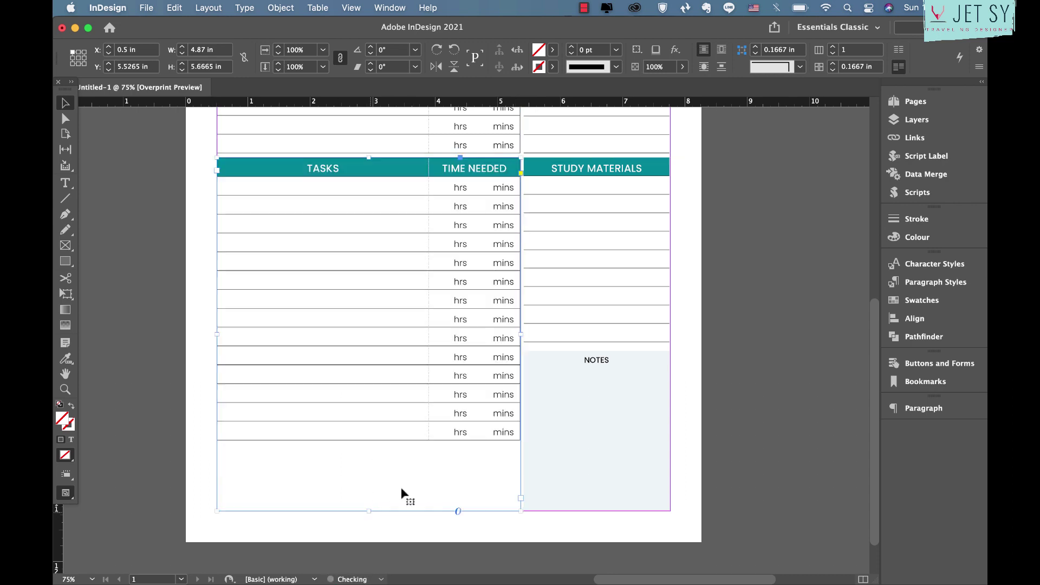
left_click(437, 164)
double_click(323, 168)
type("TIME TABLE")
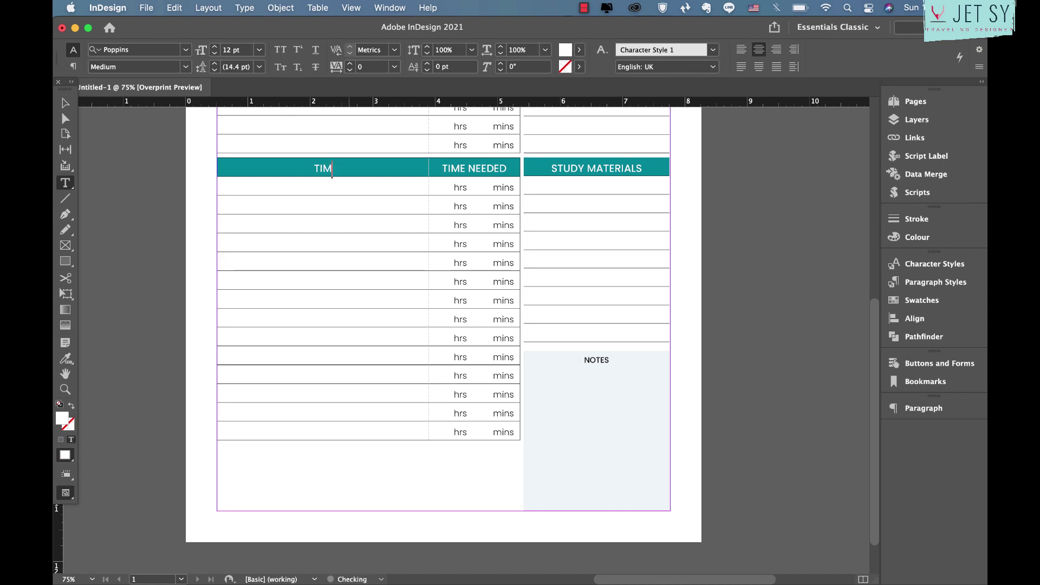
Step: Delete the TIME NEEDED text from the copied table's header and merge the two header cells
triple_click(472, 168)
key("BackSpace")
left_click_drag(424, 165, 433, 169)
right_click(433, 168)
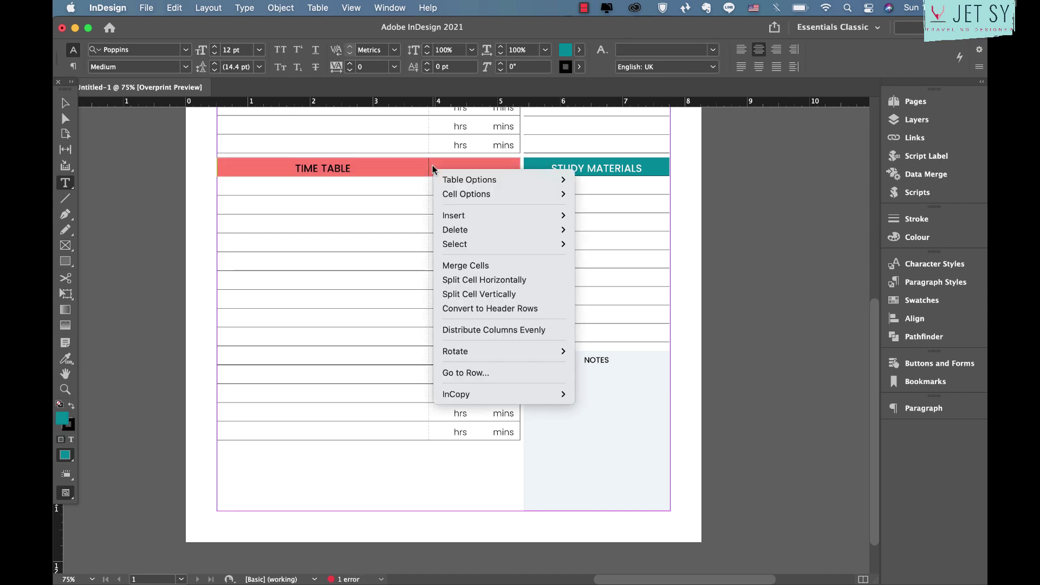
left_click(505, 265)
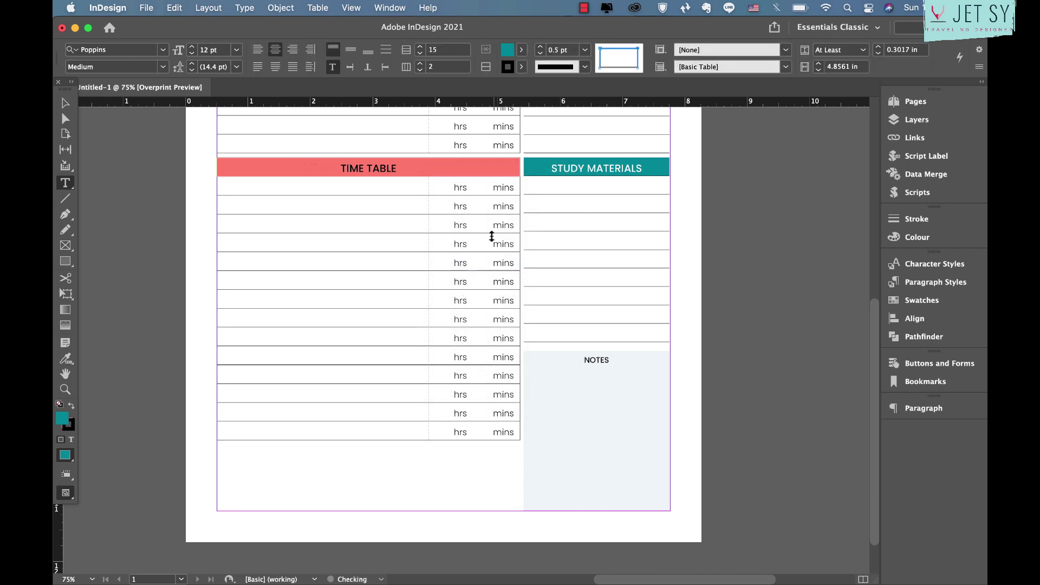
Step: Narrow the time table's first column, widen its second to a total width of about 4.86 in, and clear the hrs/mins text
left_click_drag(427, 188, 274, 196)
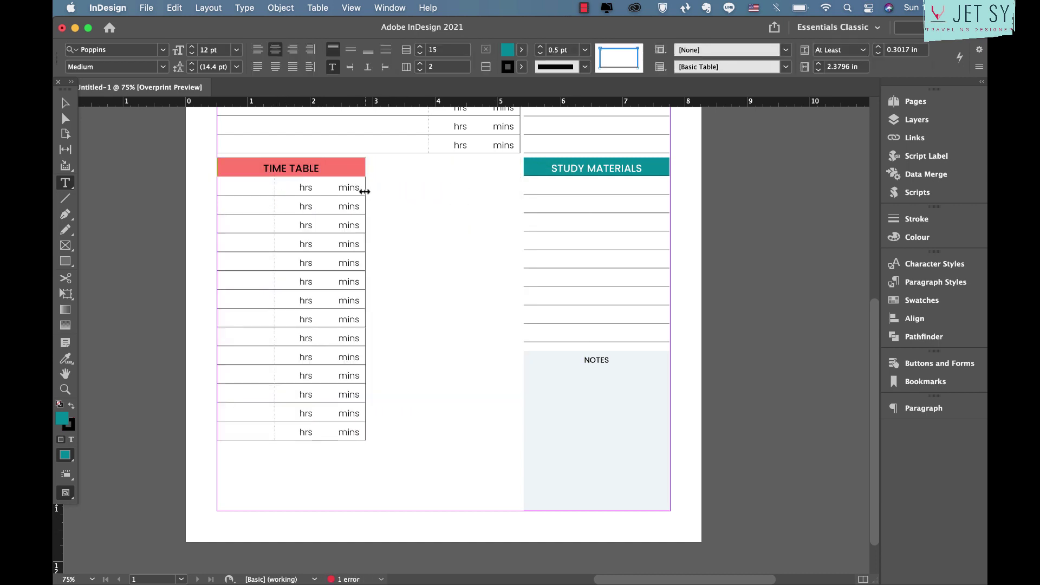
left_click_drag(366, 193, 521, 190)
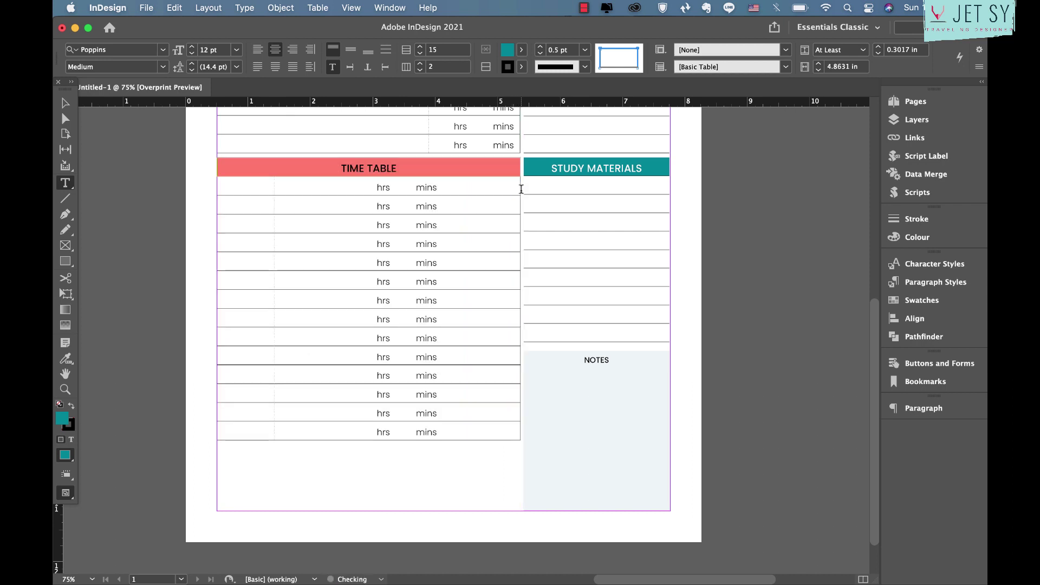
left_click_drag(372, 187, 319, 438)
Step: Insert 3 rows at the bottom of the time table
key("super+9")
type("3")
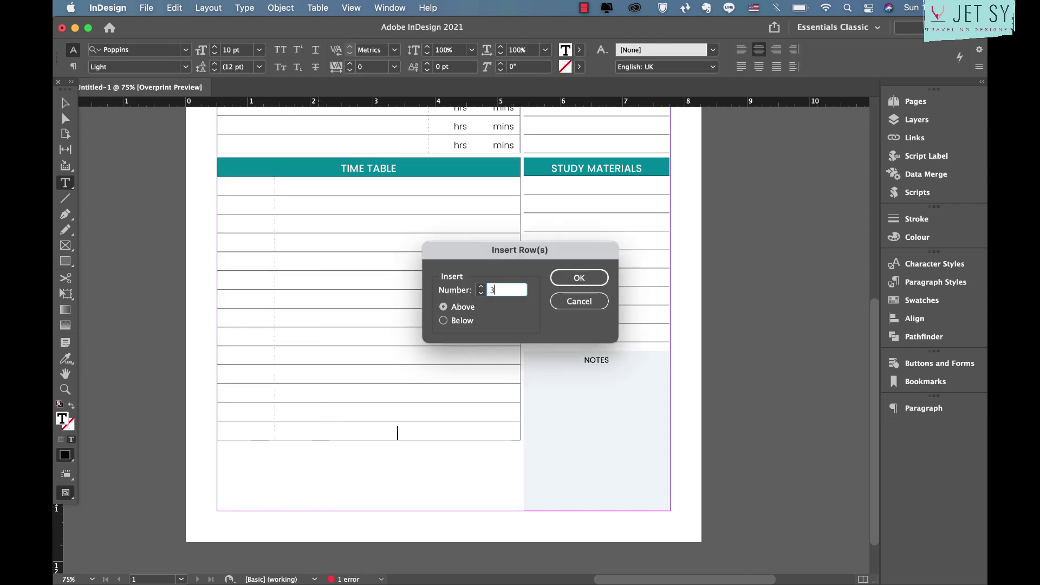
key("Return")
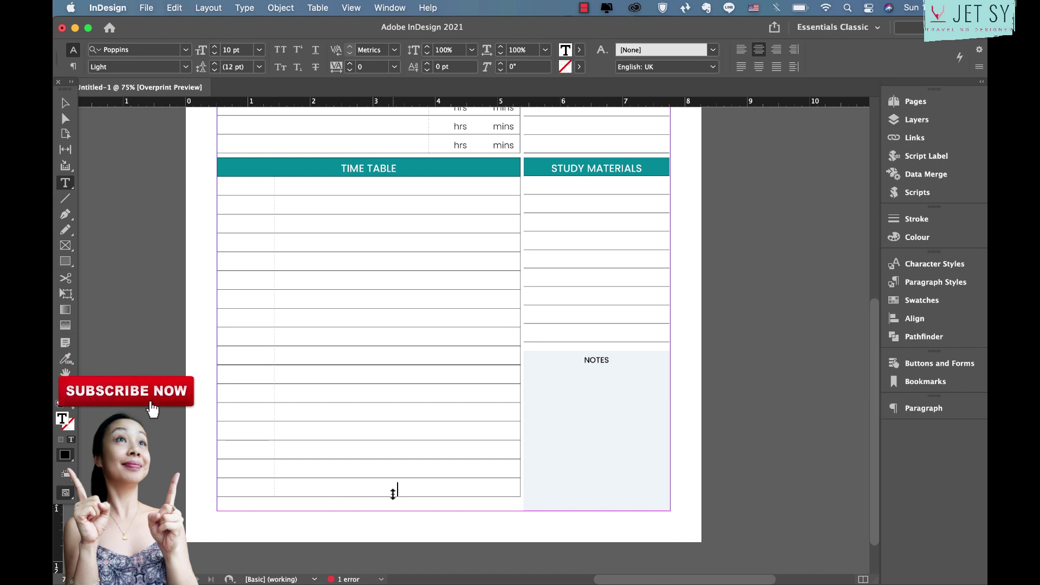
Step: Stretch the time table's last row down to the page's bottom margin and distribute its body rows evenly
left_click_drag(392, 496, 394, 511)
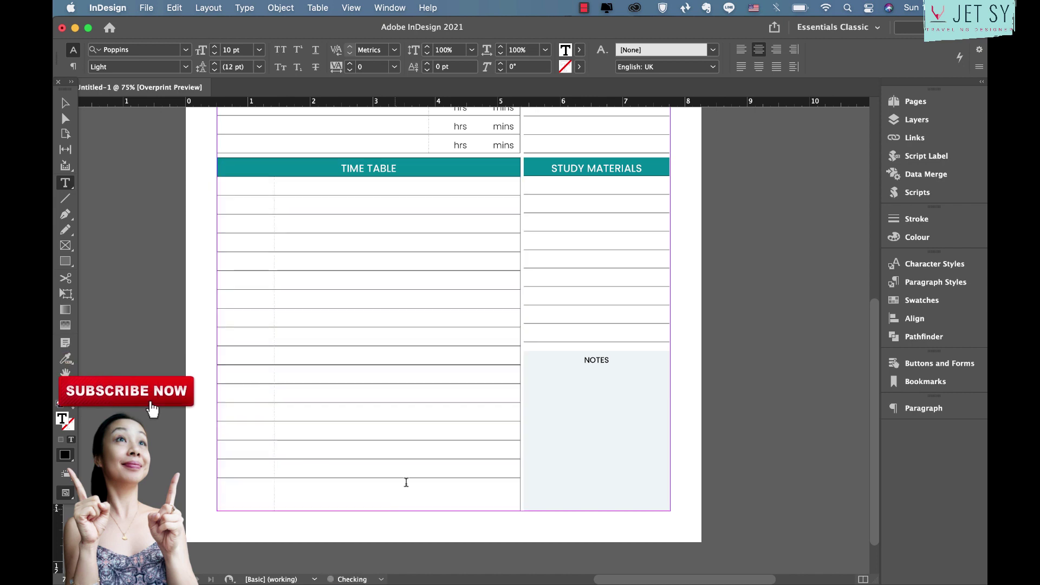
left_click_drag(486, 187, 488, 481)
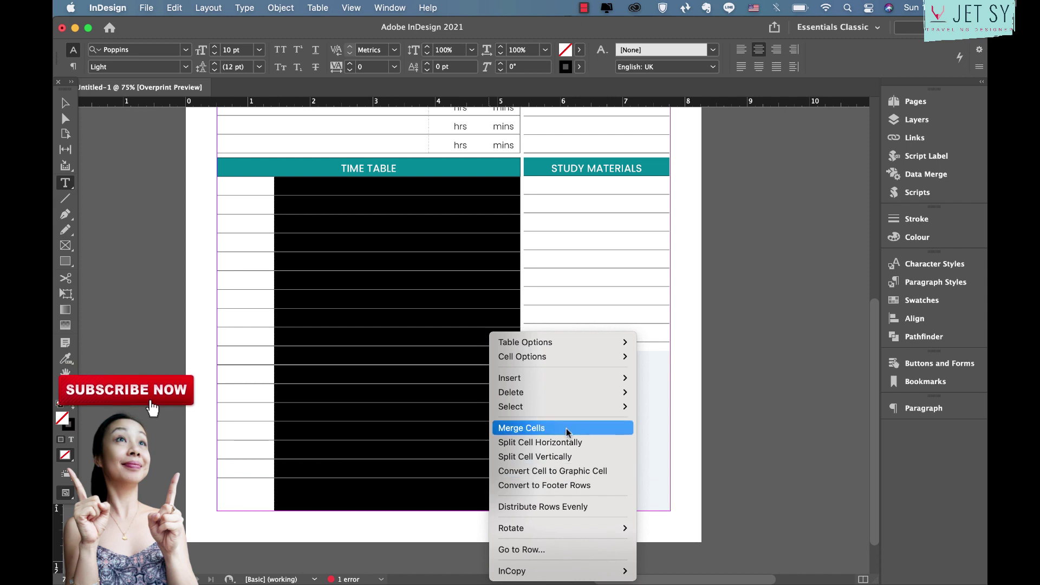
left_click(543, 507)
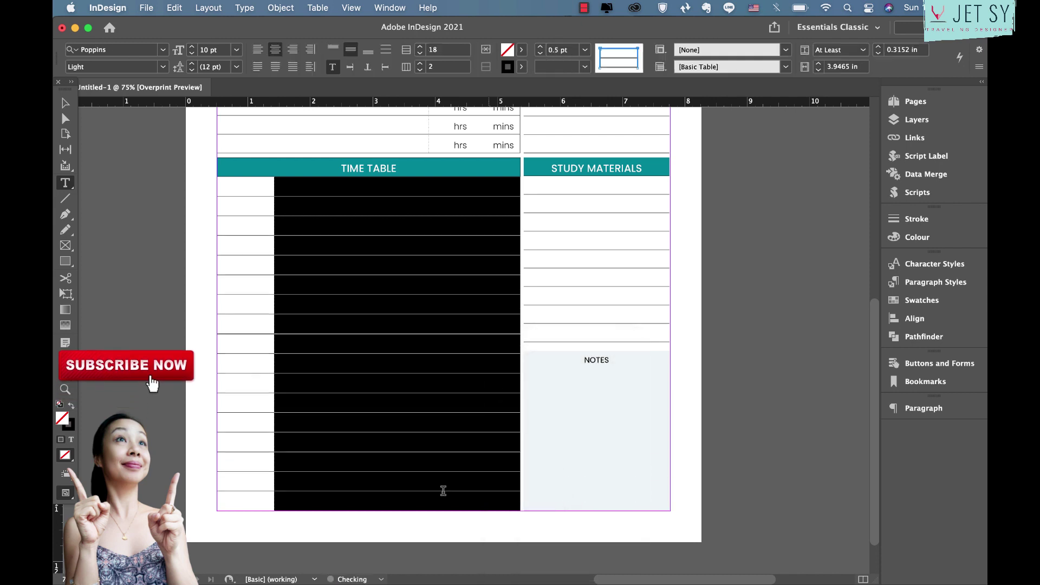
left_click(348, 343)
Step: Centre-align the body cells of the time table's first column and enter a colon in the first one
left_click(258, 188)
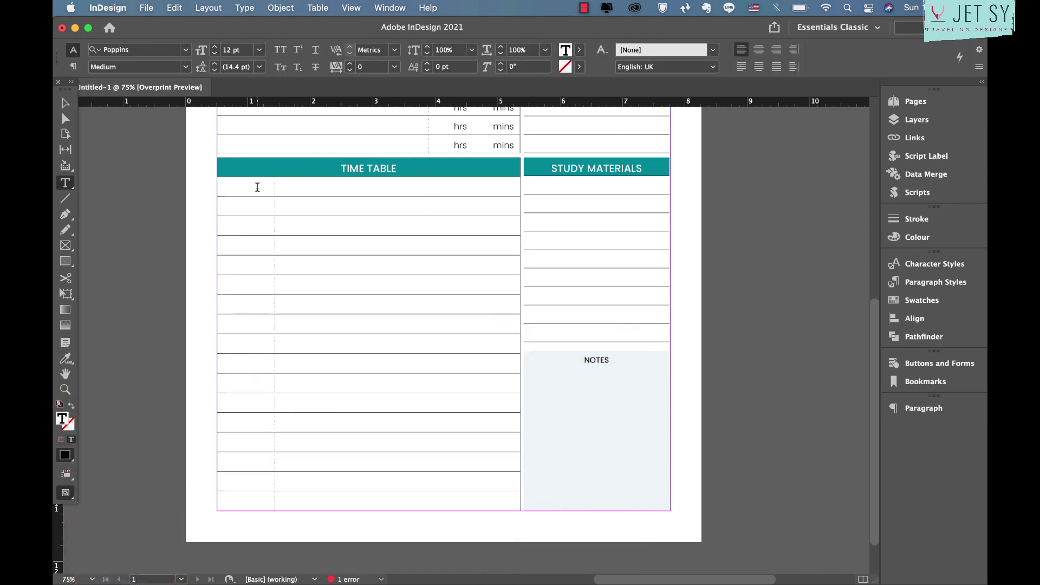
left_click_drag(258, 187, 247, 509)
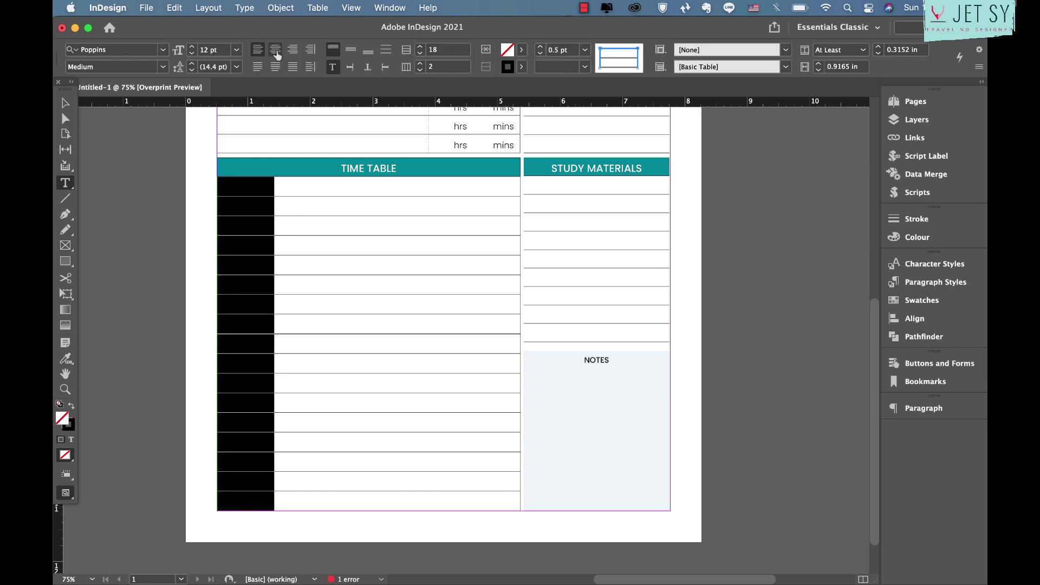
left_click(275, 50)
left_click(247, 185)
type(":")
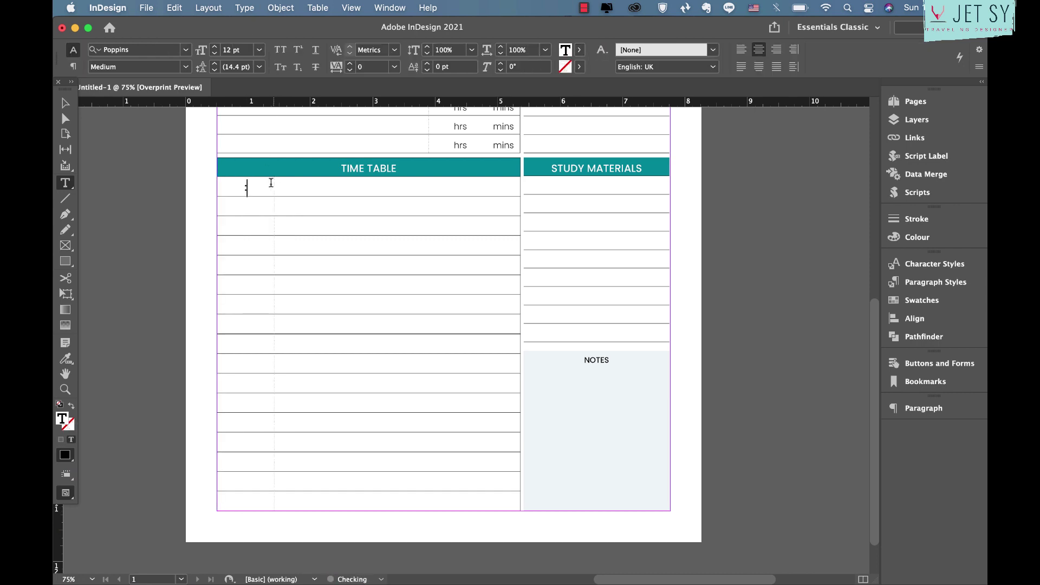
Step: Copy the colon into all remaining first-column cells of the time table
key("super+c")
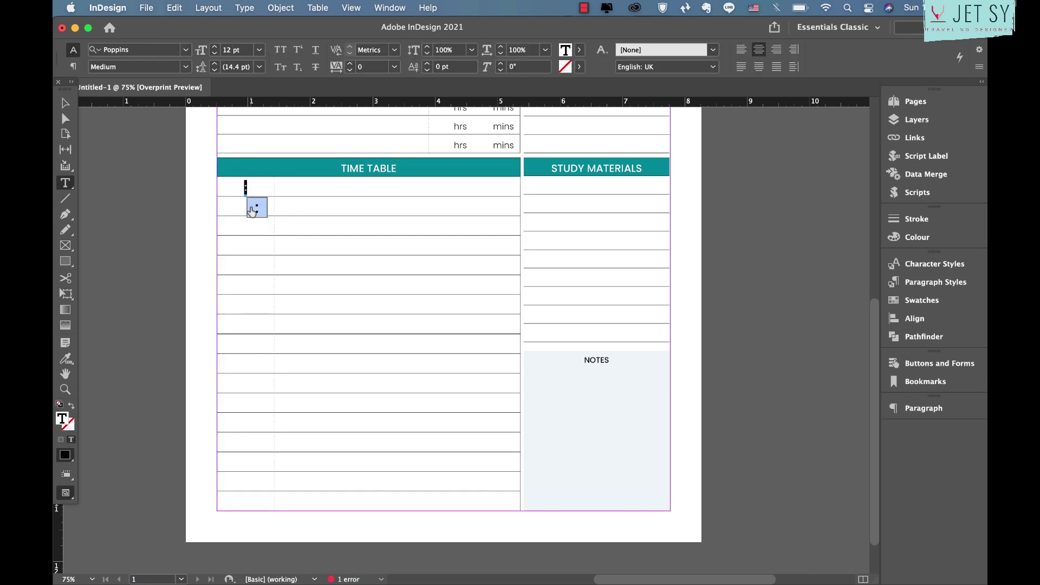
left_click(236, 211)
key("super+v")
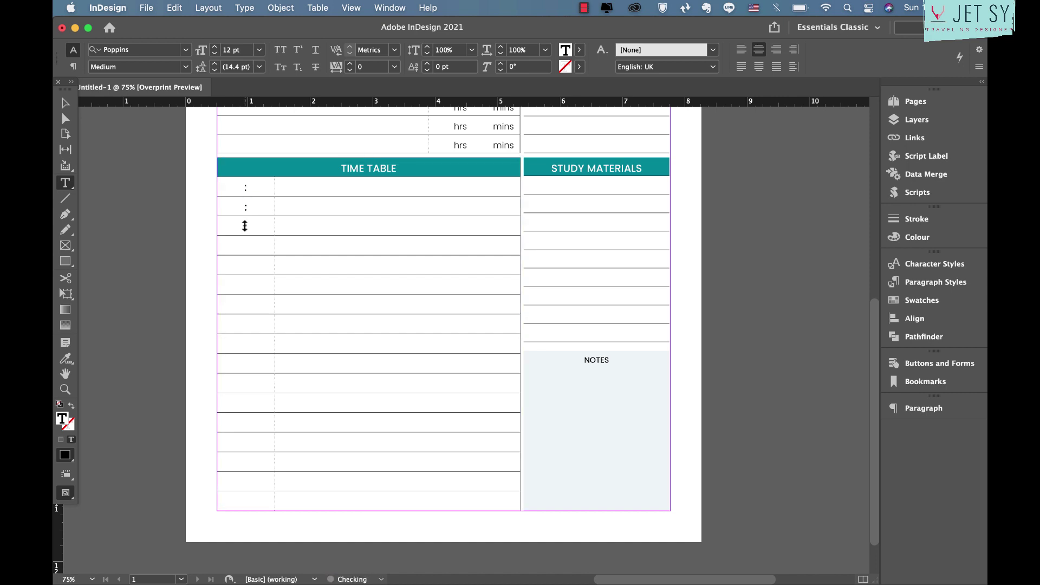
left_click(245, 240)
key("super+v")
left_click(248, 272)
key("super+v")
left_click(249, 287)
left_click(253, 368)
key("super+v")
left_click(251, 386)
key("super+v")
left_click(249, 402)
key("super+v")
left_click(251, 424)
key("super+v")
left_click(251, 439)
key("super+v")
key("Escape")
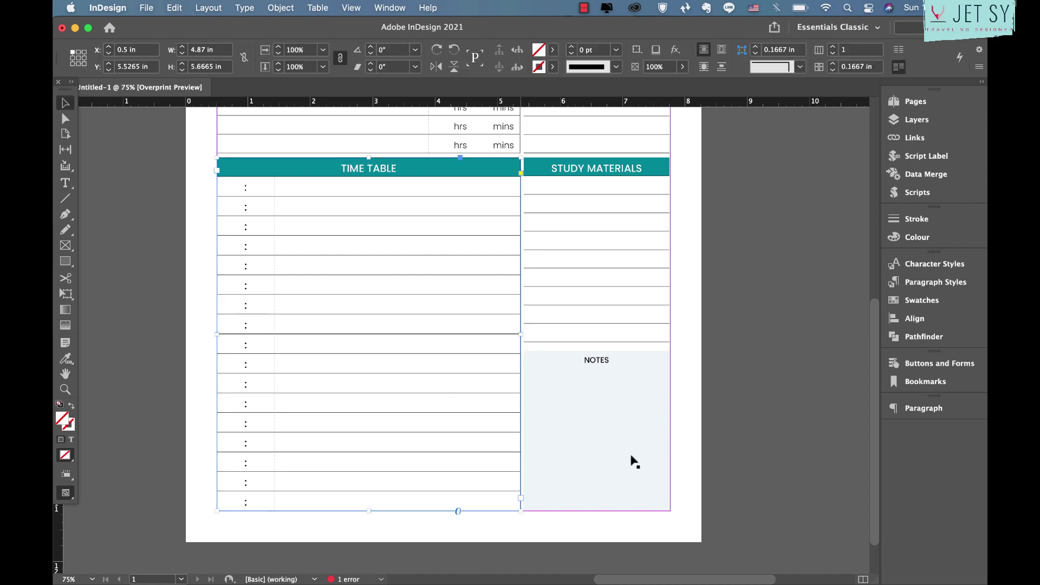
Step: Raise the top edge of the NOTES frame slightly to bring it closer to the study materials table
scroll(671, 395, "up", 2)
left_click(639, 415)
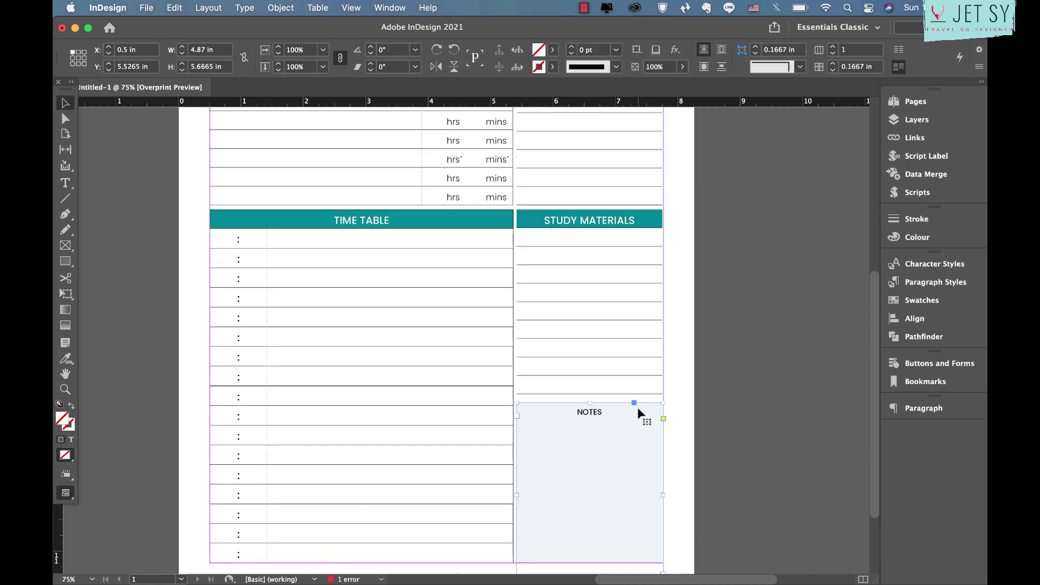
left_click_drag(590, 403, 591, 398)
scroll(616, 492, "down", 1)
scroll(616, 492, "down", 3)
Step: Set the NOTES cell's stroke colour to [Black]
key("t")
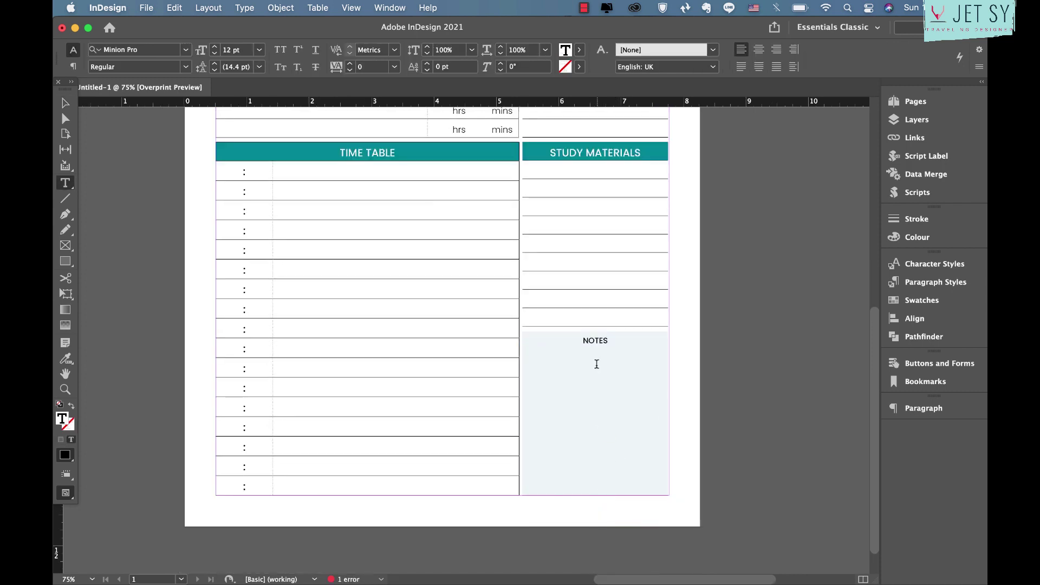
left_click_drag(594, 362, 599, 503)
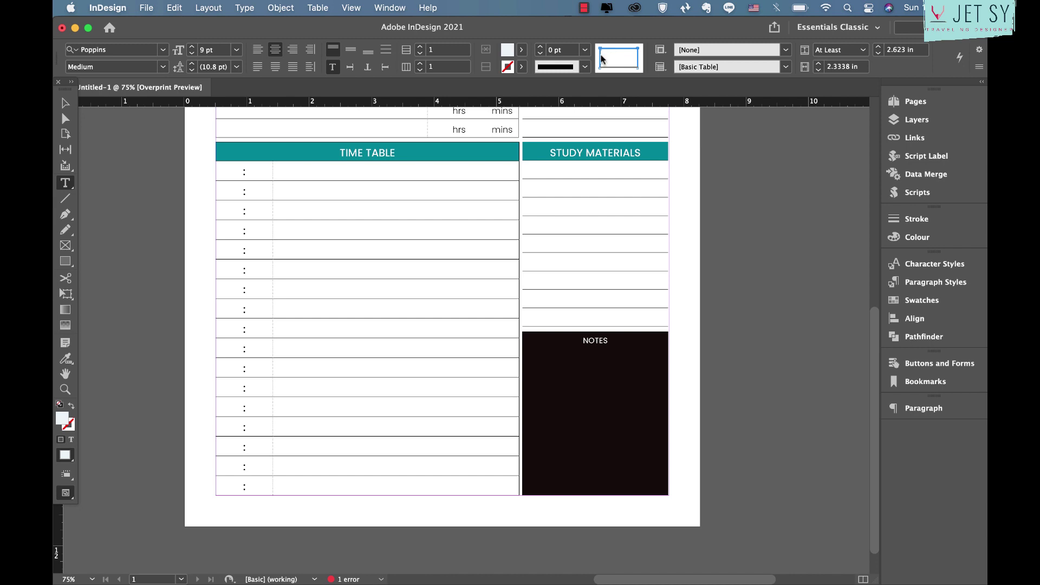
left_click(522, 67)
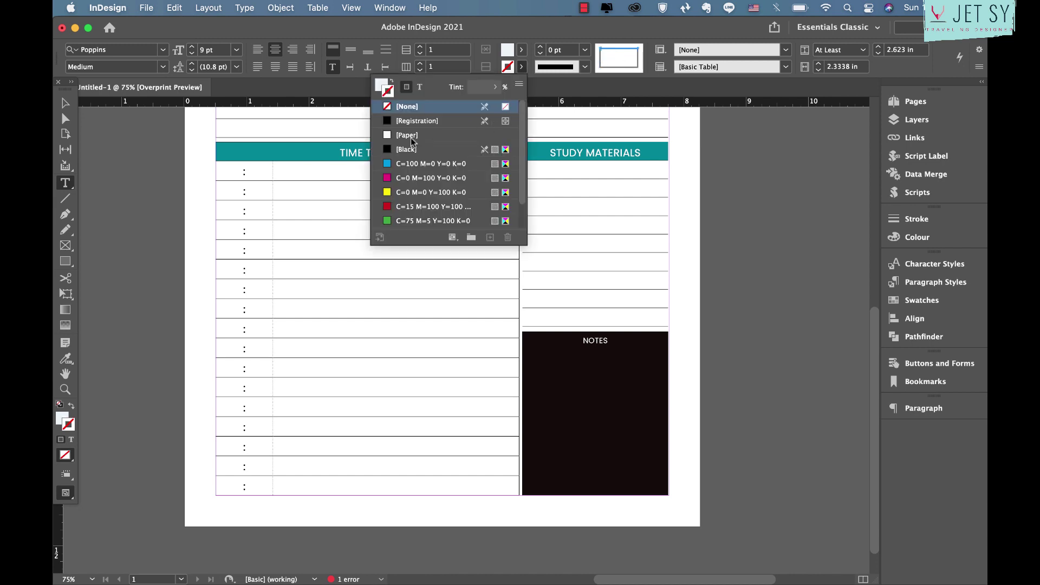
left_click(413, 151)
left_click(66, 104)
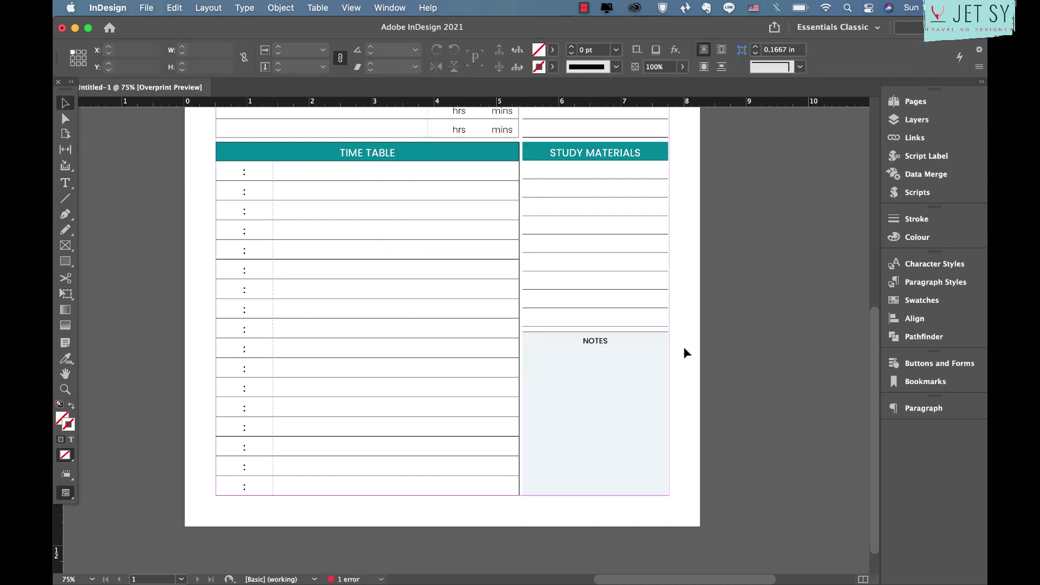
Step: Fit the NOTES frame's bottom edge to its content and deselect it
left_click_drag(596, 520, 597, 519)
double_click(596, 520)
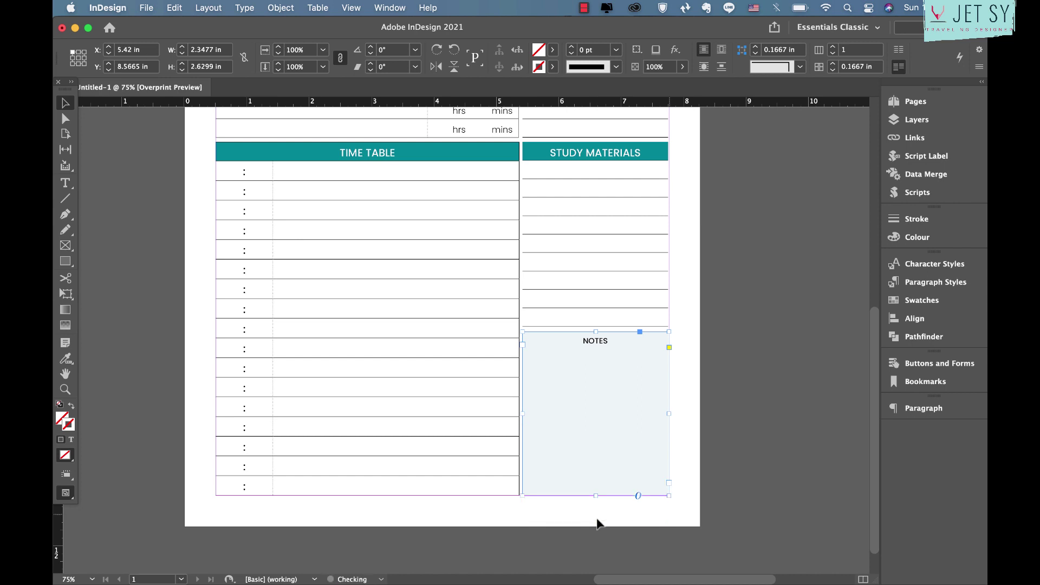
left_click(689, 446)
Step: Show the page in preview mode and examine the full planner layout from title to notes box
key("super+minus")
key("super+minus")
key("super+minus")
key("super+minus")
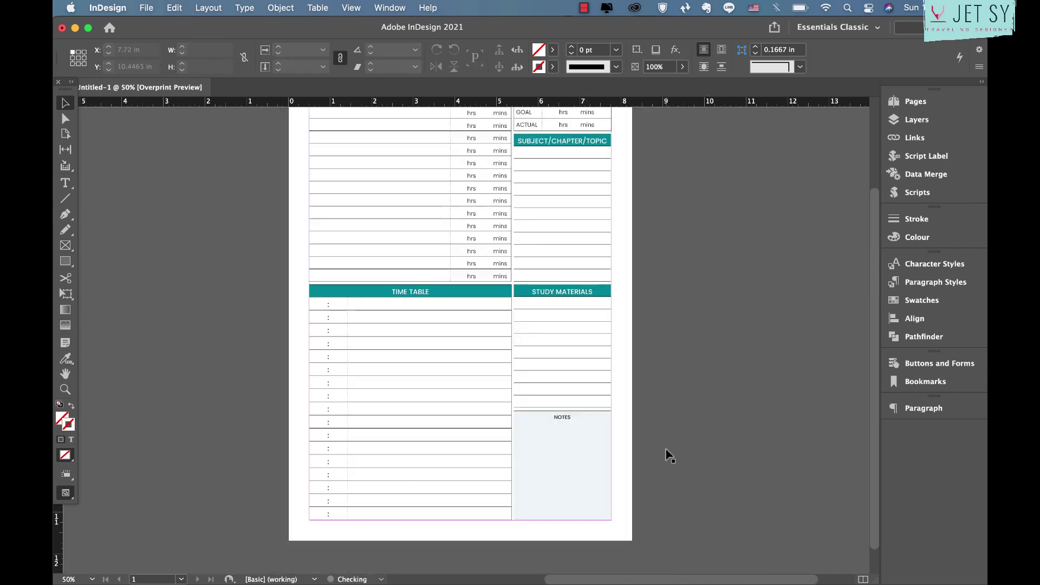
key("w")
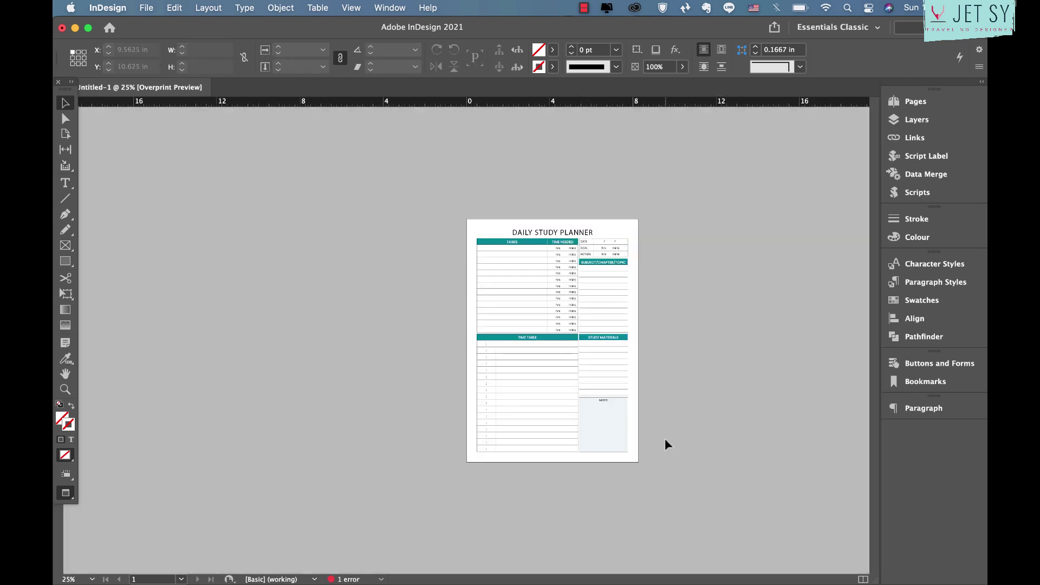
key("super+equal")
scroll(609, 459, "right", 5)
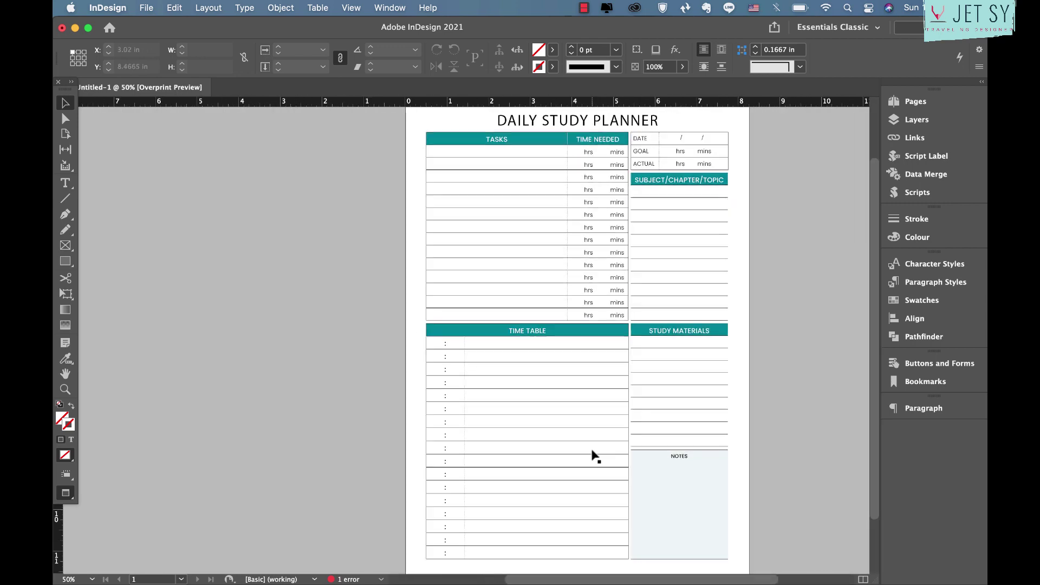
scroll(770, 414, "right", 3)
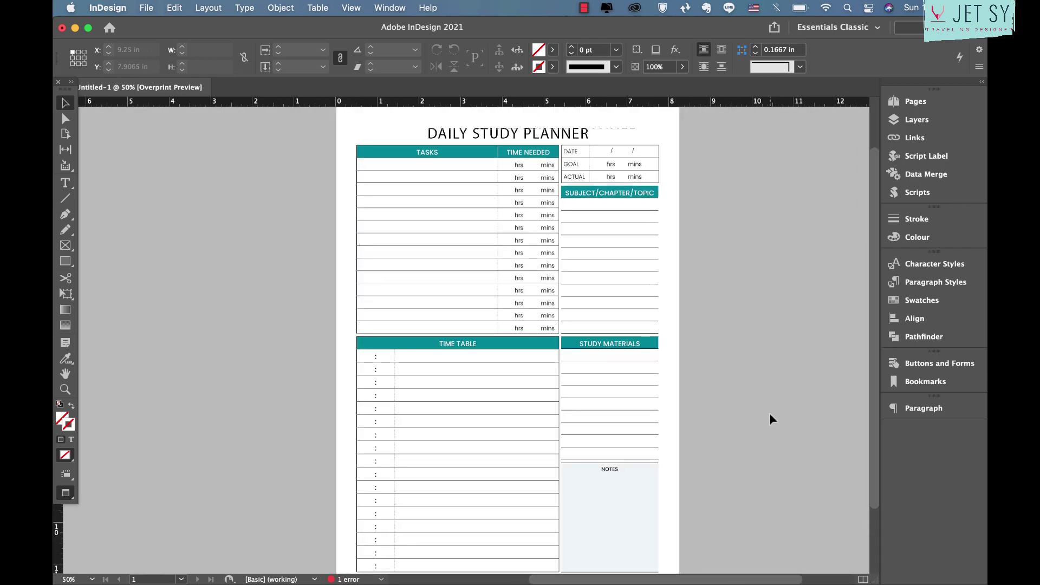
scroll(769, 414, "up", 3)
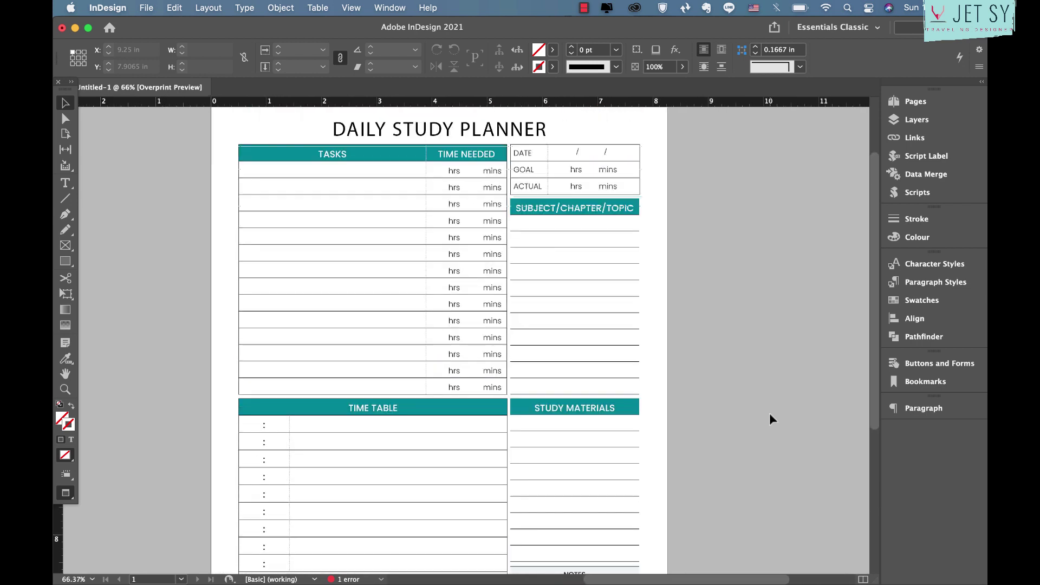
scroll(769, 414, "down", 1)
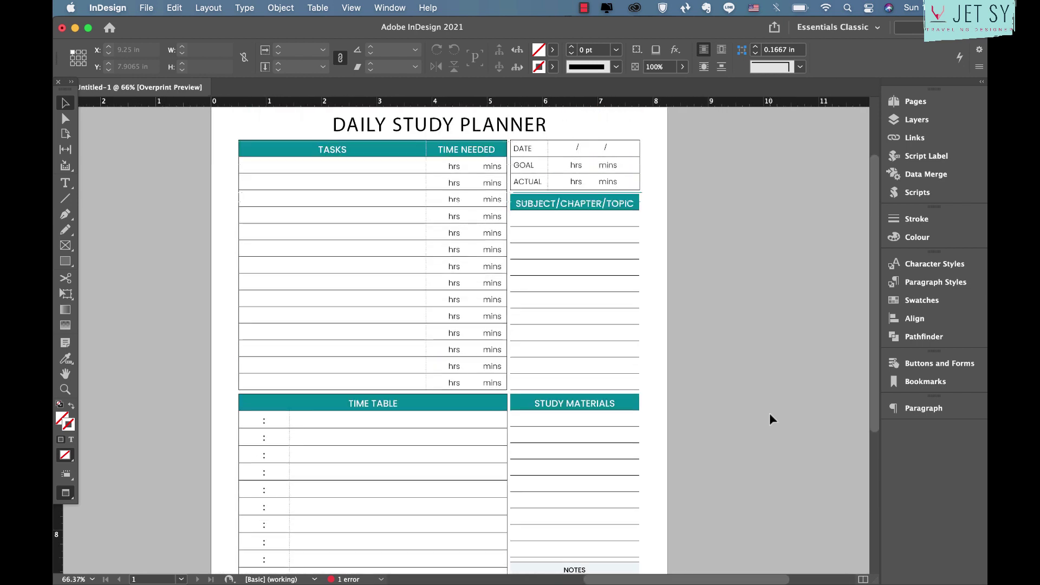
scroll(769, 414, "down", 5)
scroll(770, 414, "left", 2)
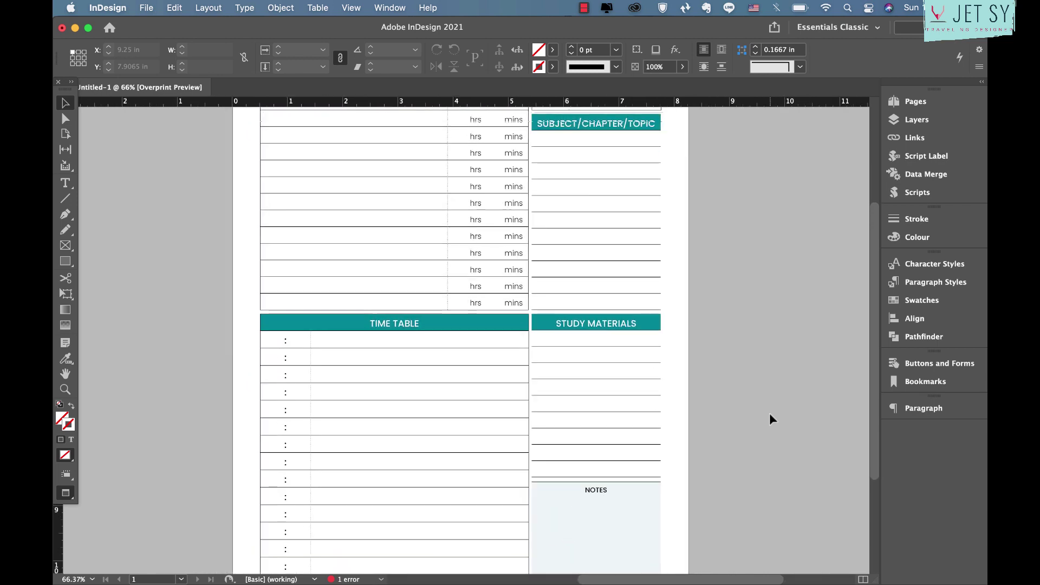
Step: Fill the DATE, GOAL and ACTUAL label cells with the C=81 M=22 Y=34 K=13 swatch at 10% tint
scroll(759, 406, "up", 7)
key("t")
left_click(569, 164)
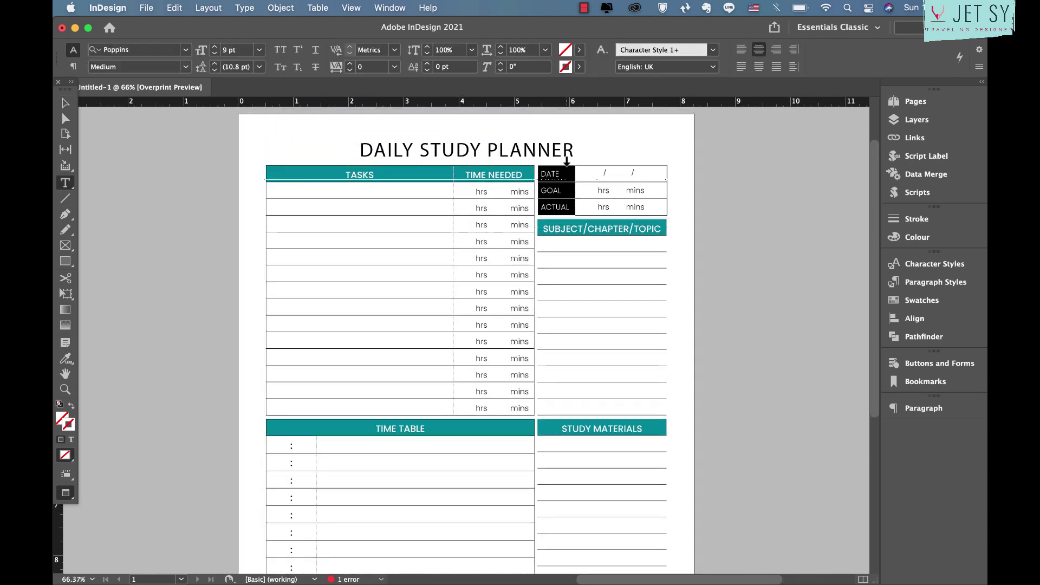
left_click(522, 49)
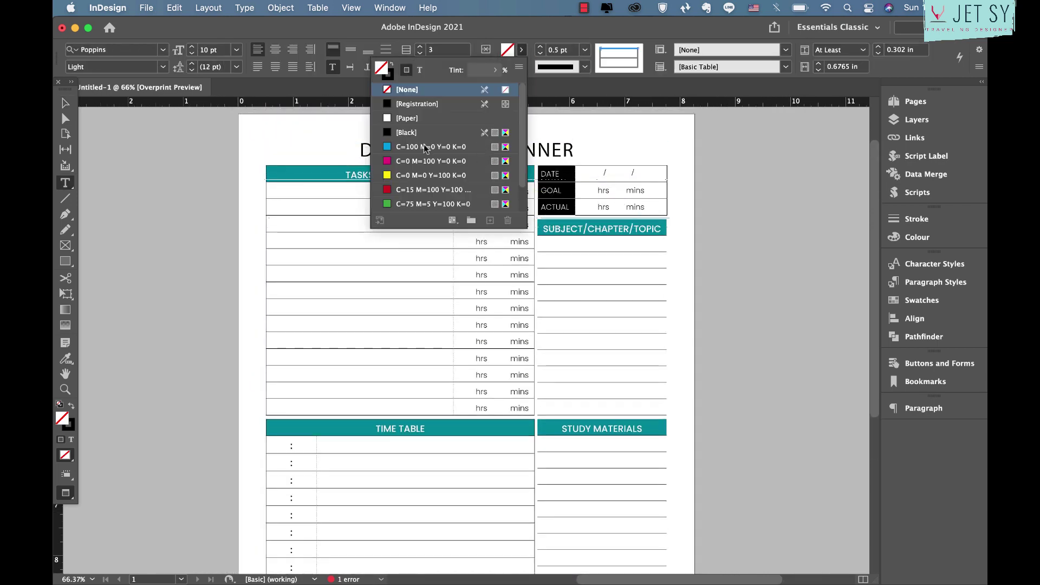
scroll(415, 205, "down", 2)
left_click(415, 203)
left_click(479, 70)
type("10")
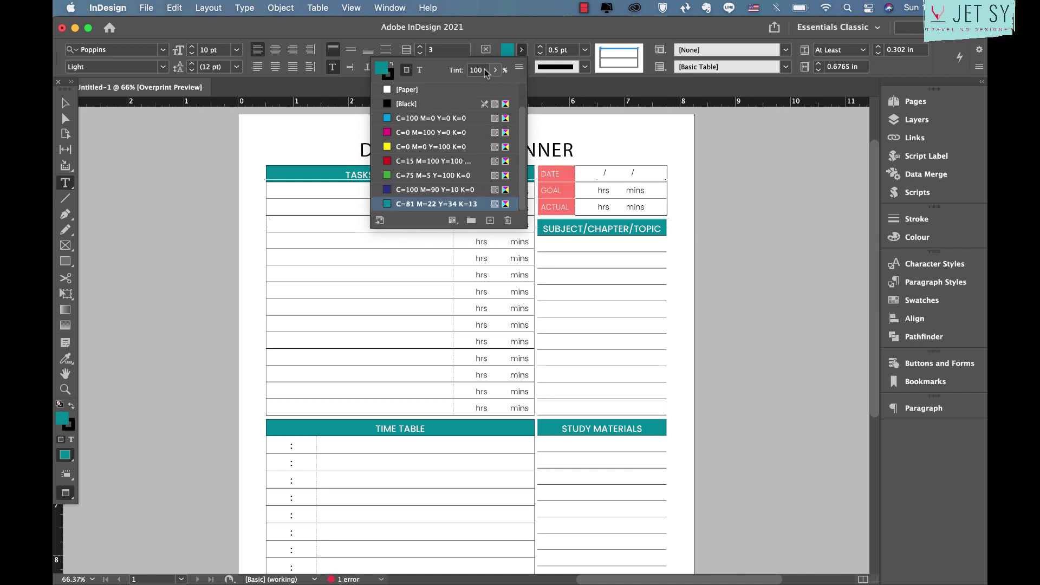
key("Return")
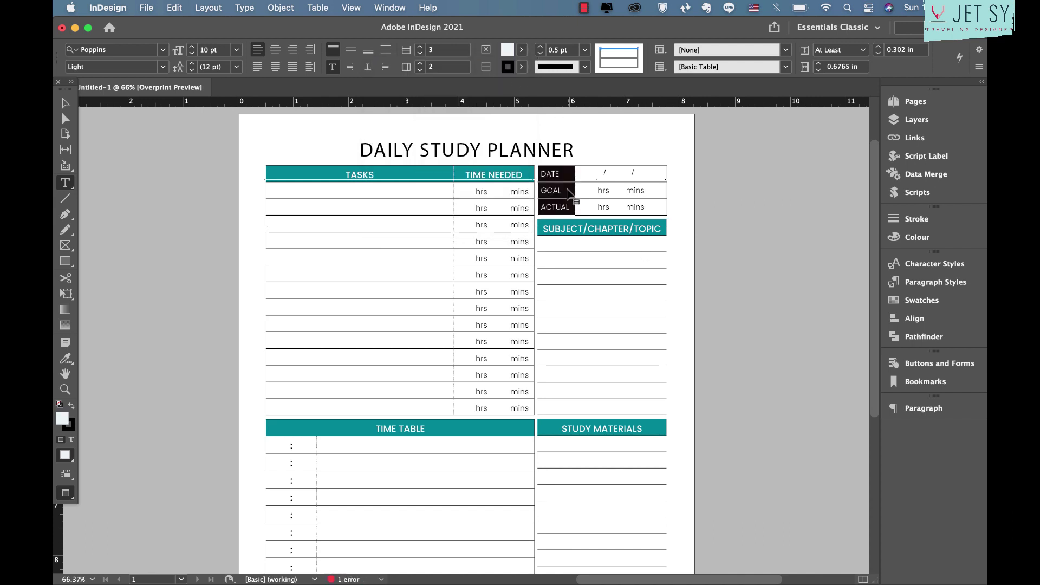
left_click(623, 173)
Step: Widen the gap between hrs and mins in the GOAL row and apply the same spacing to the ACTUAL row
scroll(697, 238, "down", 1)
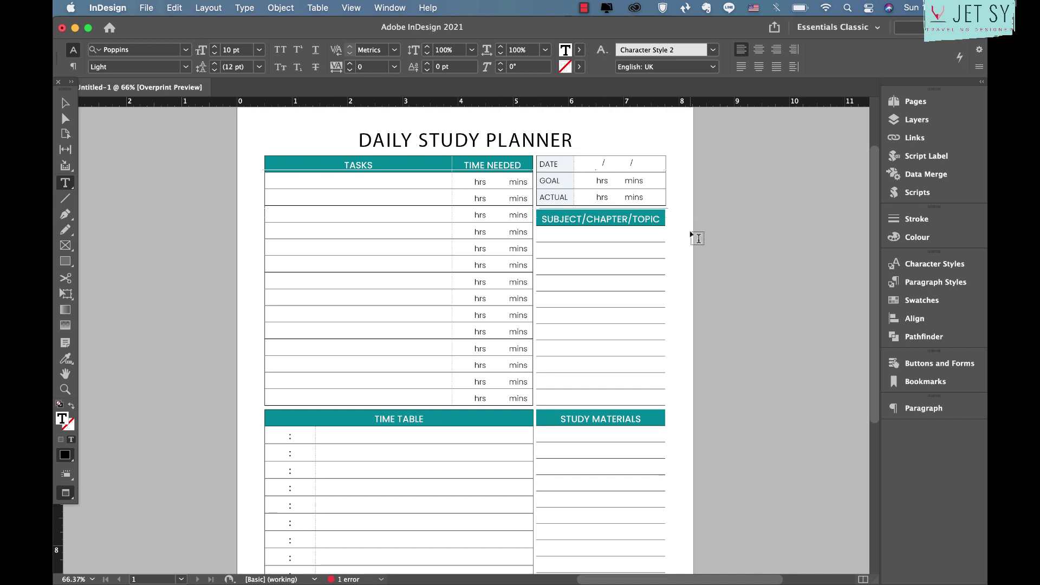
double_click(619, 181)
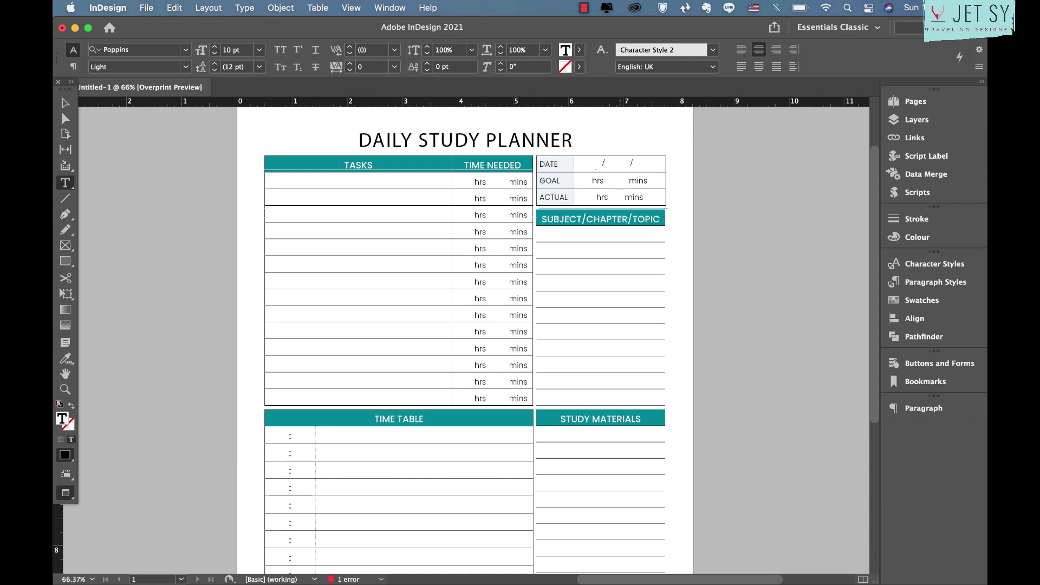
left_click(588, 181)
double_click(605, 181)
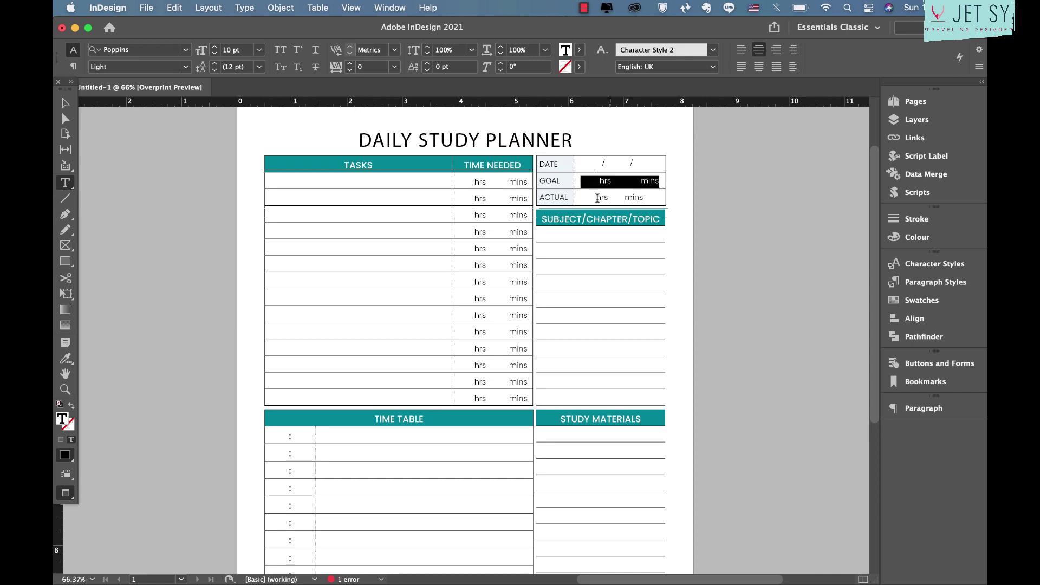
left_click(598, 198)
left_click_drag(597, 199, 630, 209)
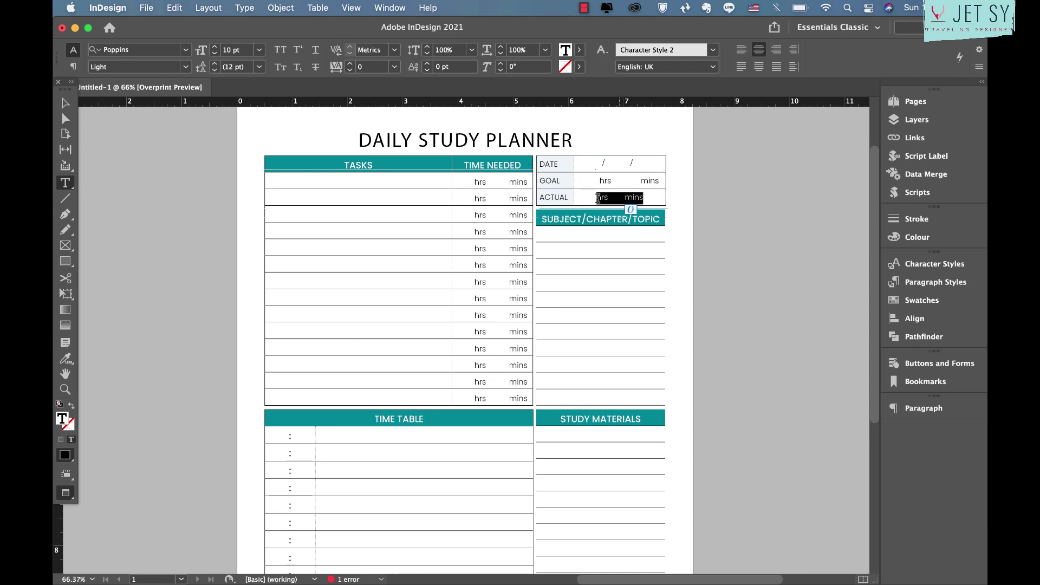
type("hrs                mins")
left_click(724, 188, "super")
key("Escape")
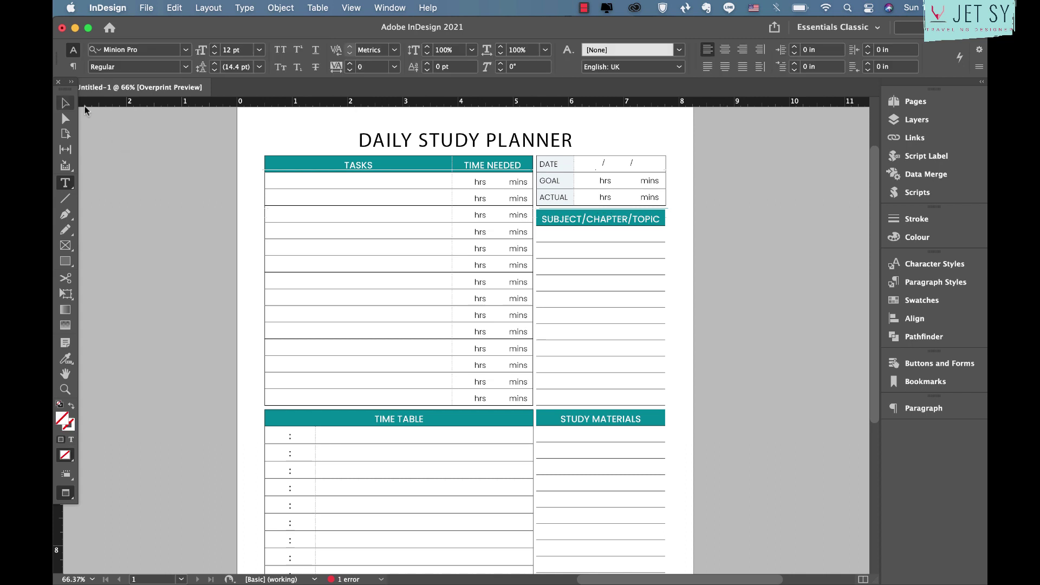
Step: Vertically centre the header text in the header rows of the STUDY MATERIALS and TIME TABLE tables
scroll(493, 366, "down", 3)
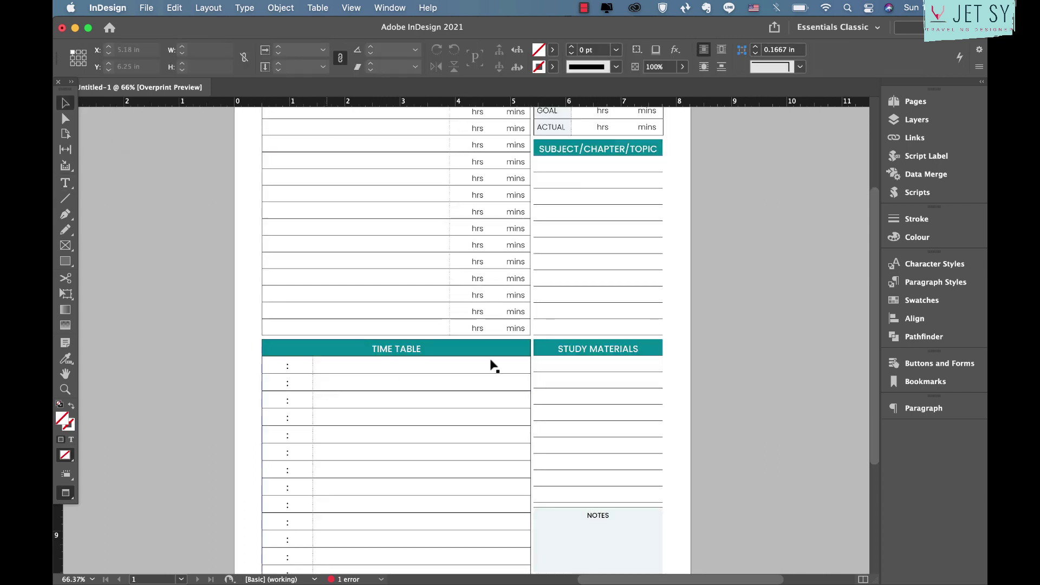
left_click(538, 355)
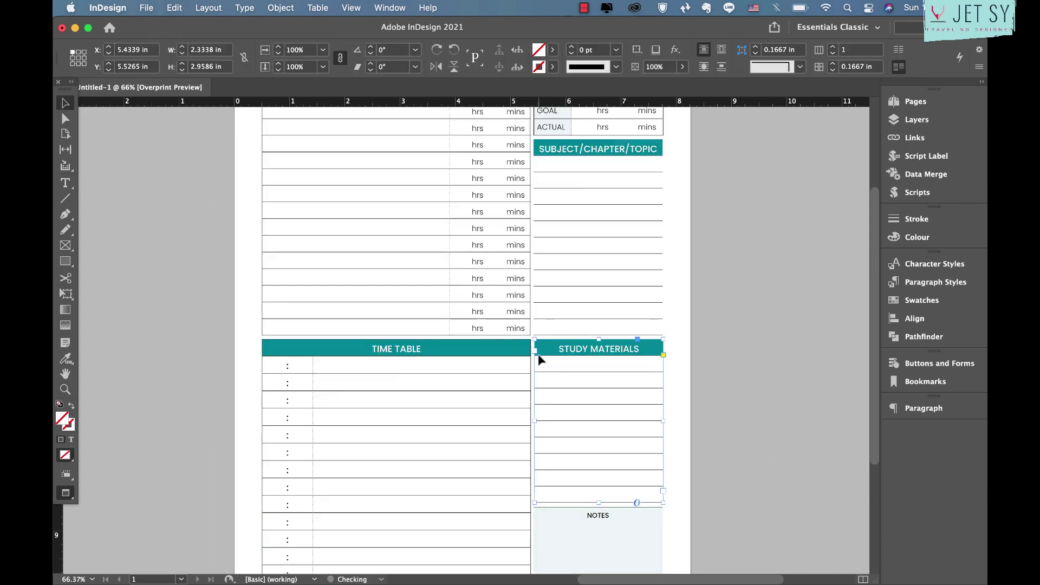
double_click(645, 360)
left_click_drag(644, 361, 525, 335)
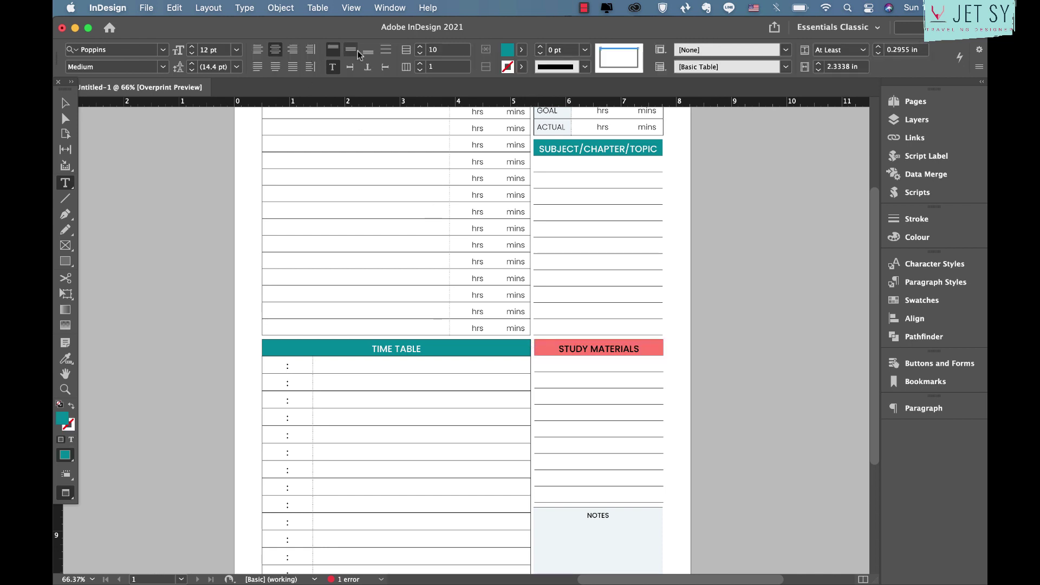
left_click(257, 349)
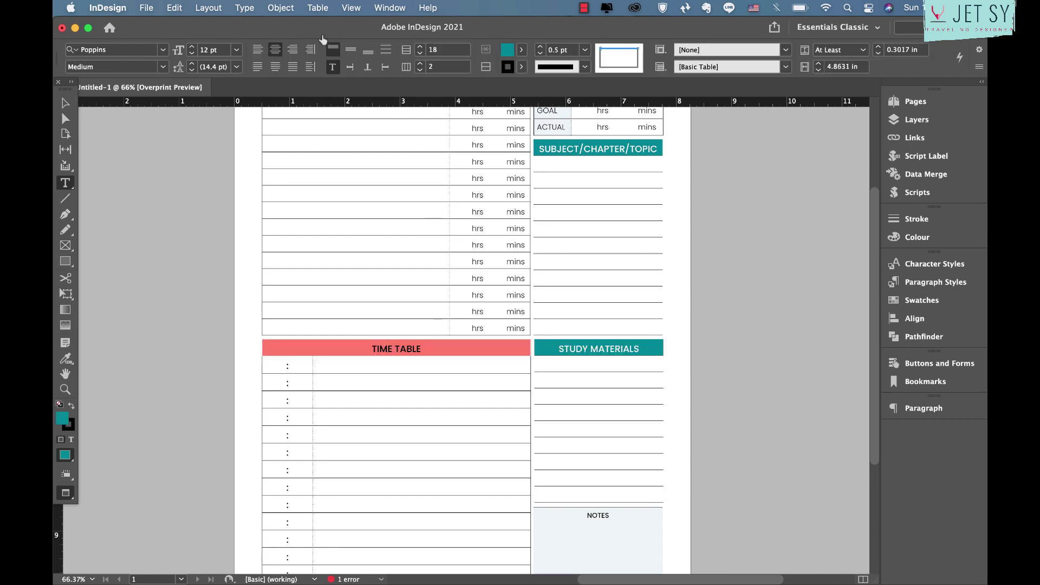
left_click(464, 398)
Step: Examine the planner from the NOTES box up to the title and header cells, leaving nothing selected
scroll(653, 441, "down", 5)
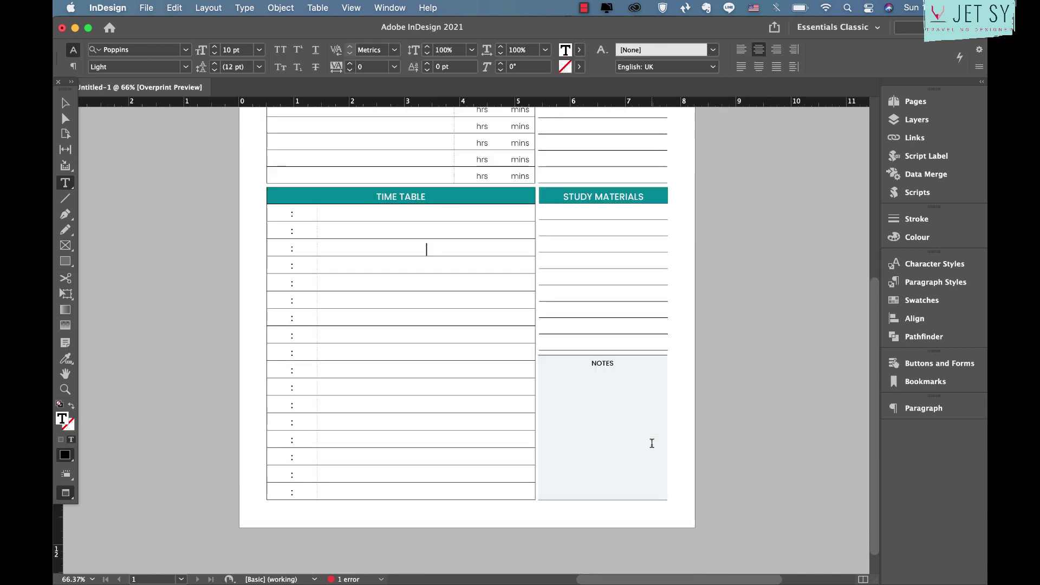
scroll(652, 443, "up", 8)
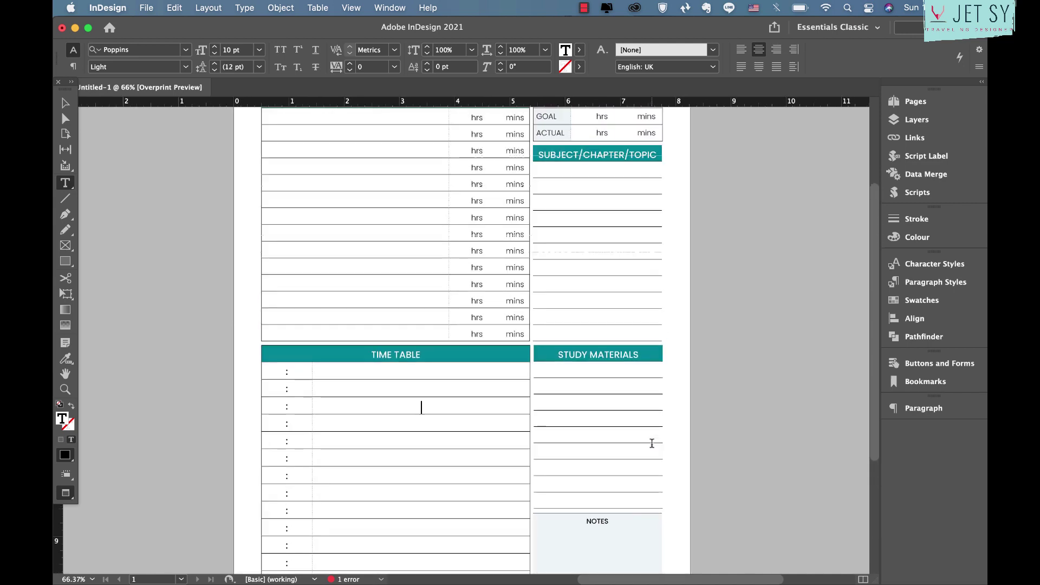
scroll(653, 443, "up", 2)
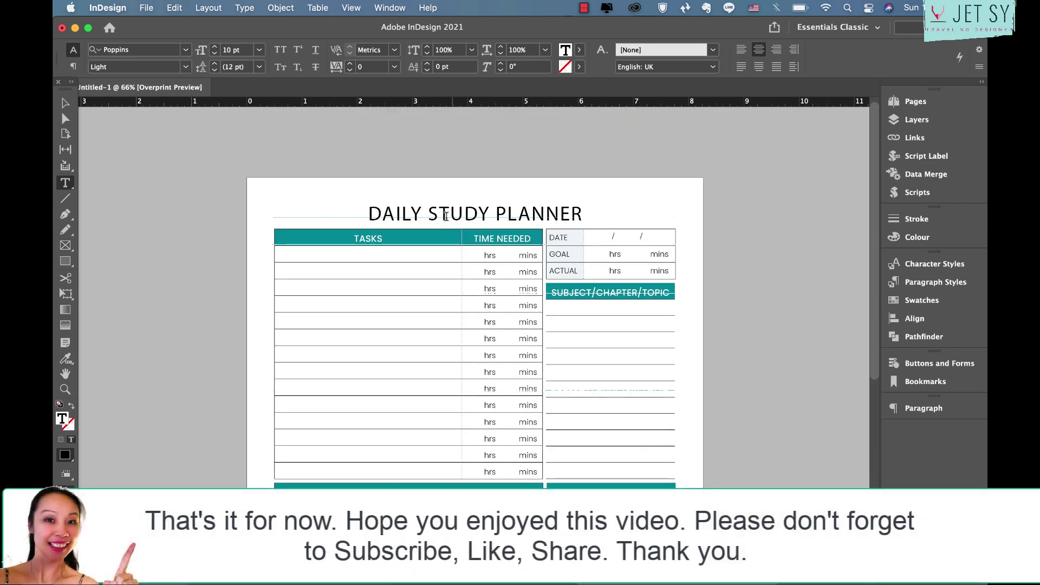
key("Escape")
left_click(410, 213)
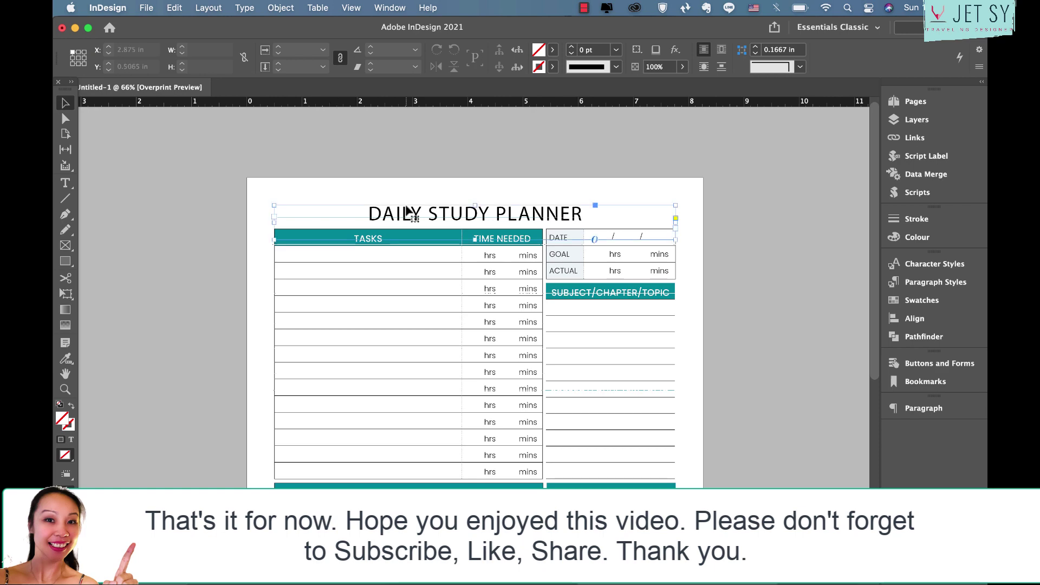
scroll(410, 213, "down", 1)
scroll(406, 210, "up", 3)
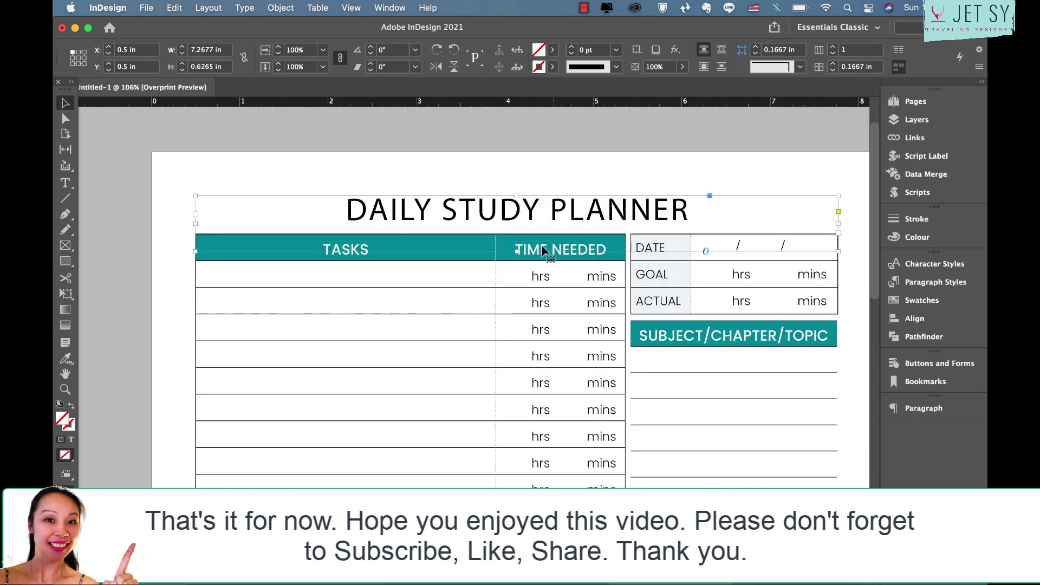
left_click(719, 137)
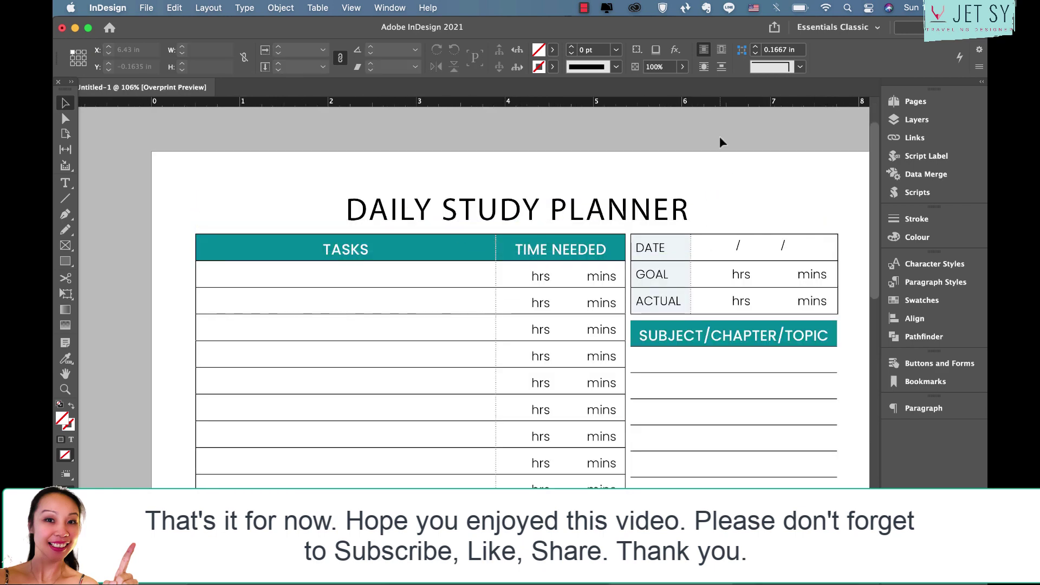